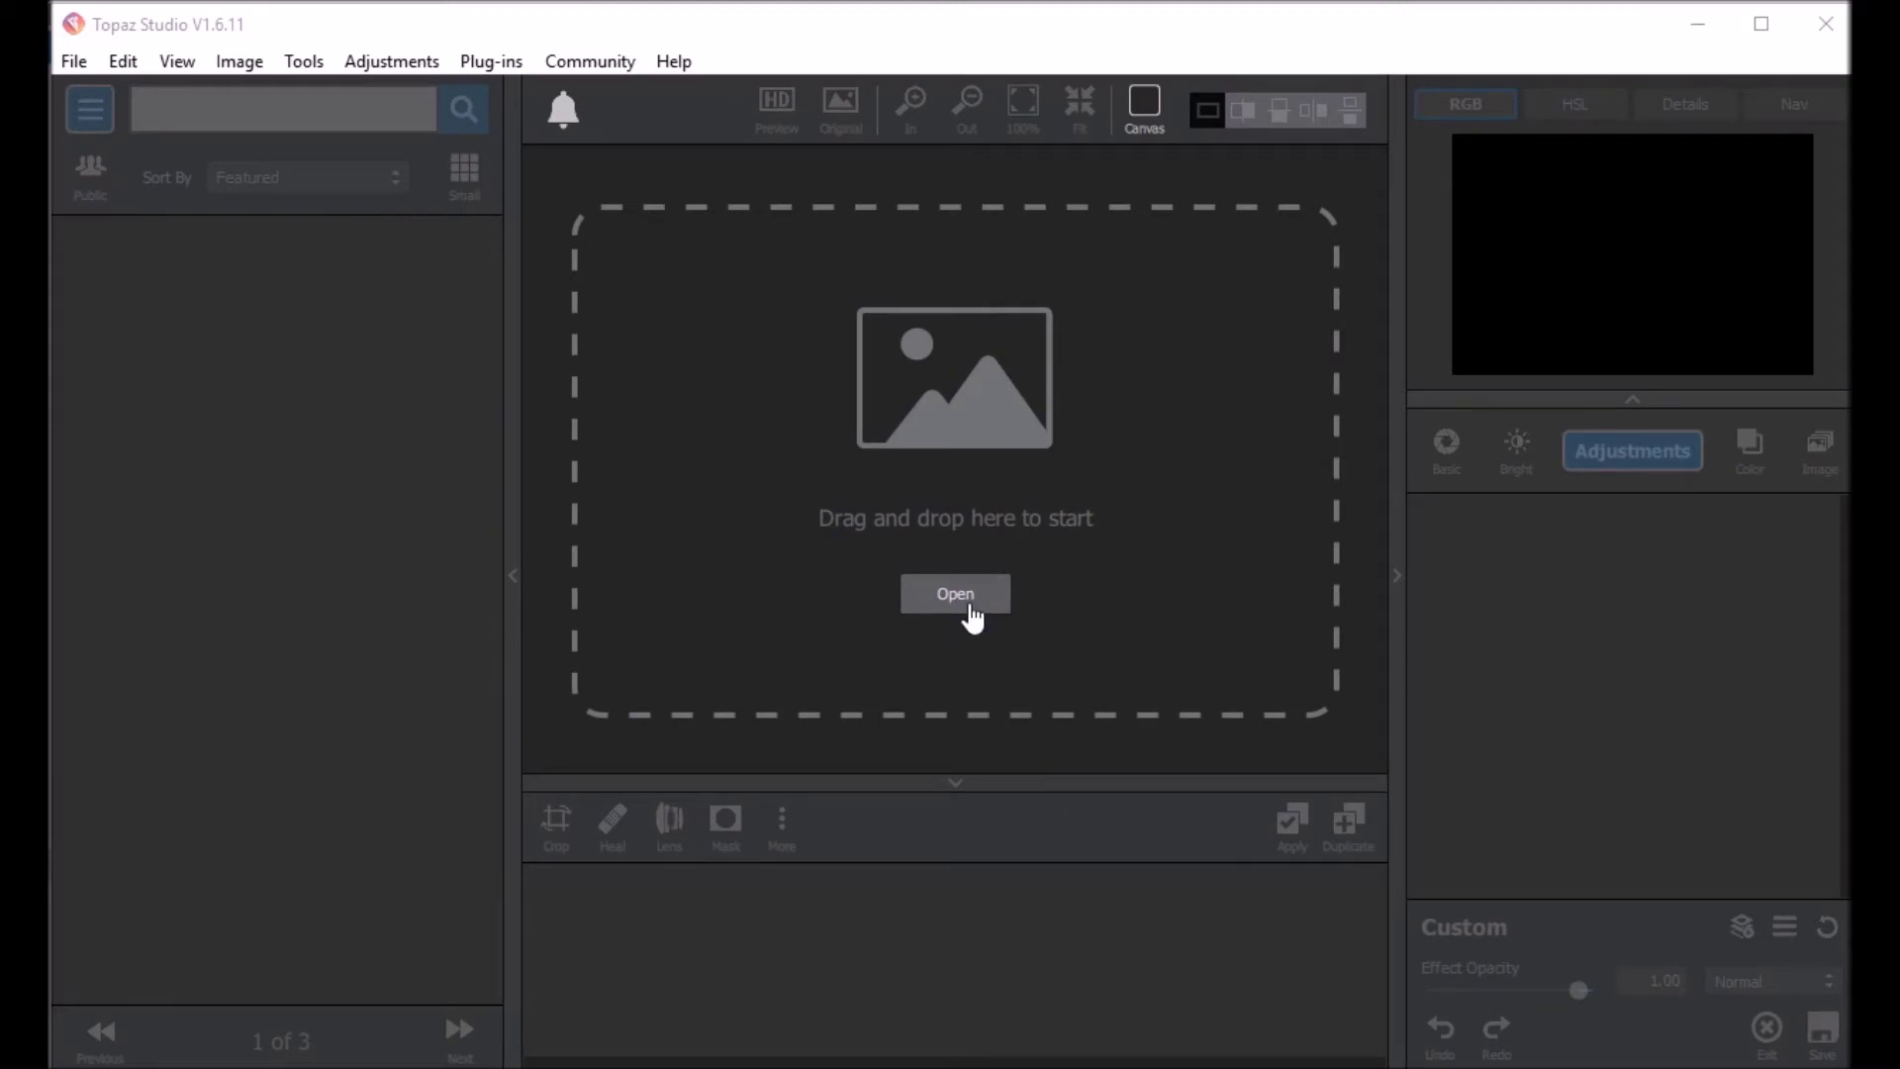
Step: Load the stone chimney photo IMG_5458.JPG from the Photos folder into the editor
{"action": "left_click", "coordinate": [972, 617]}
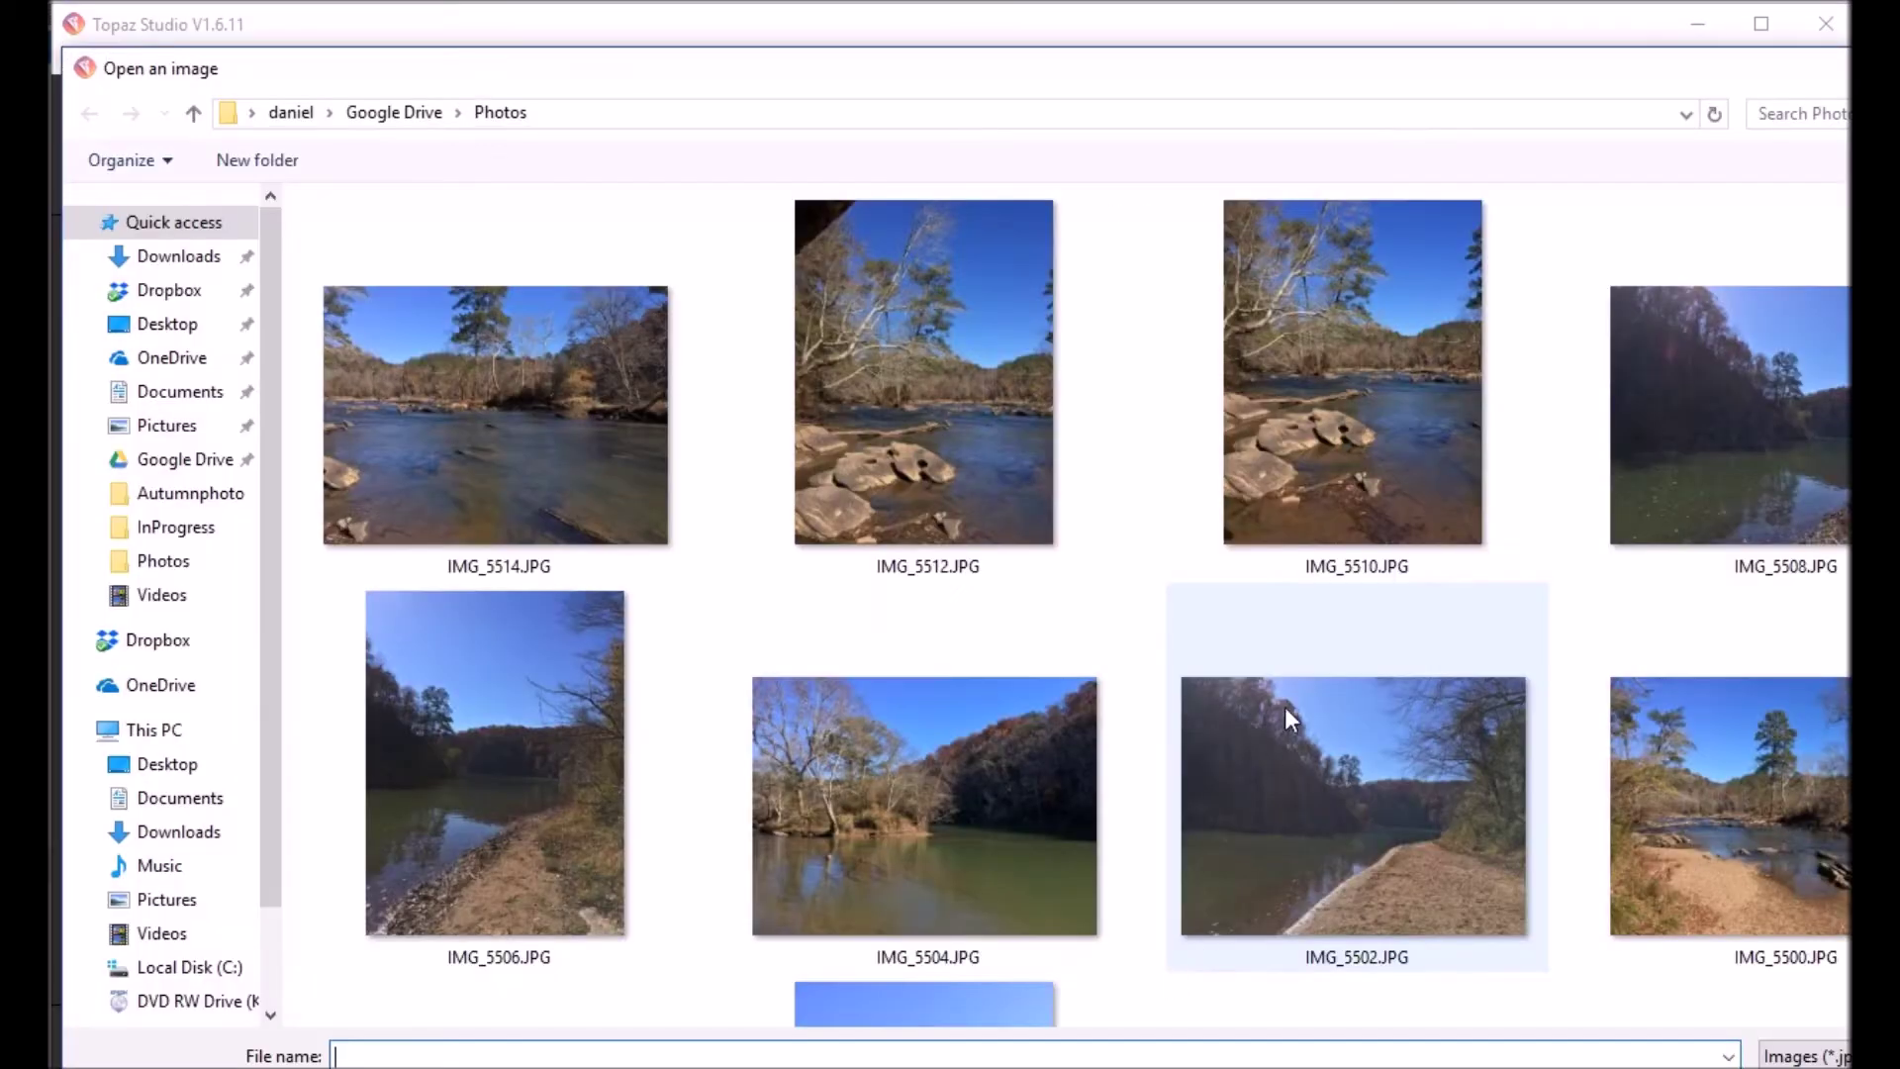
{"action": "scroll", "coordinate": [1513, 777], "scroll_direction": "down", "scroll_amount": 10}
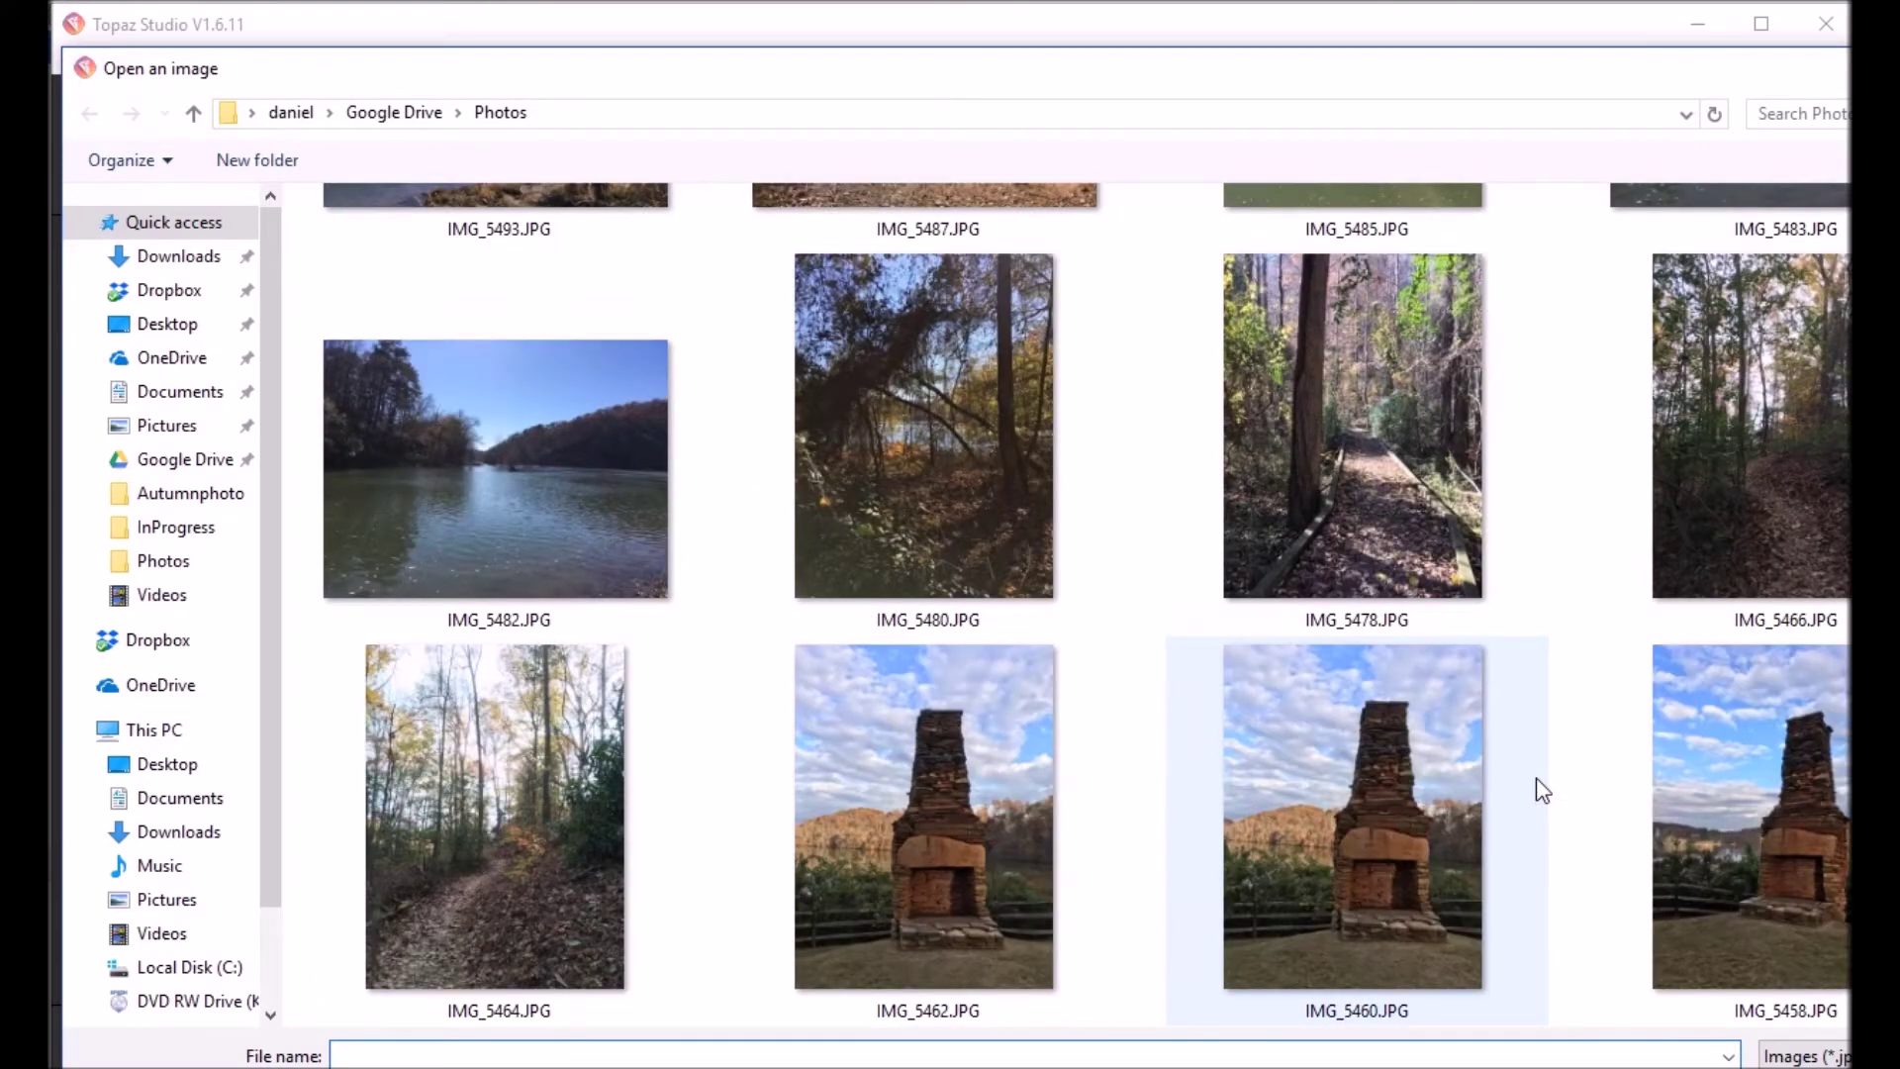
{"action": "left_click", "coordinate": [1795, 871]}
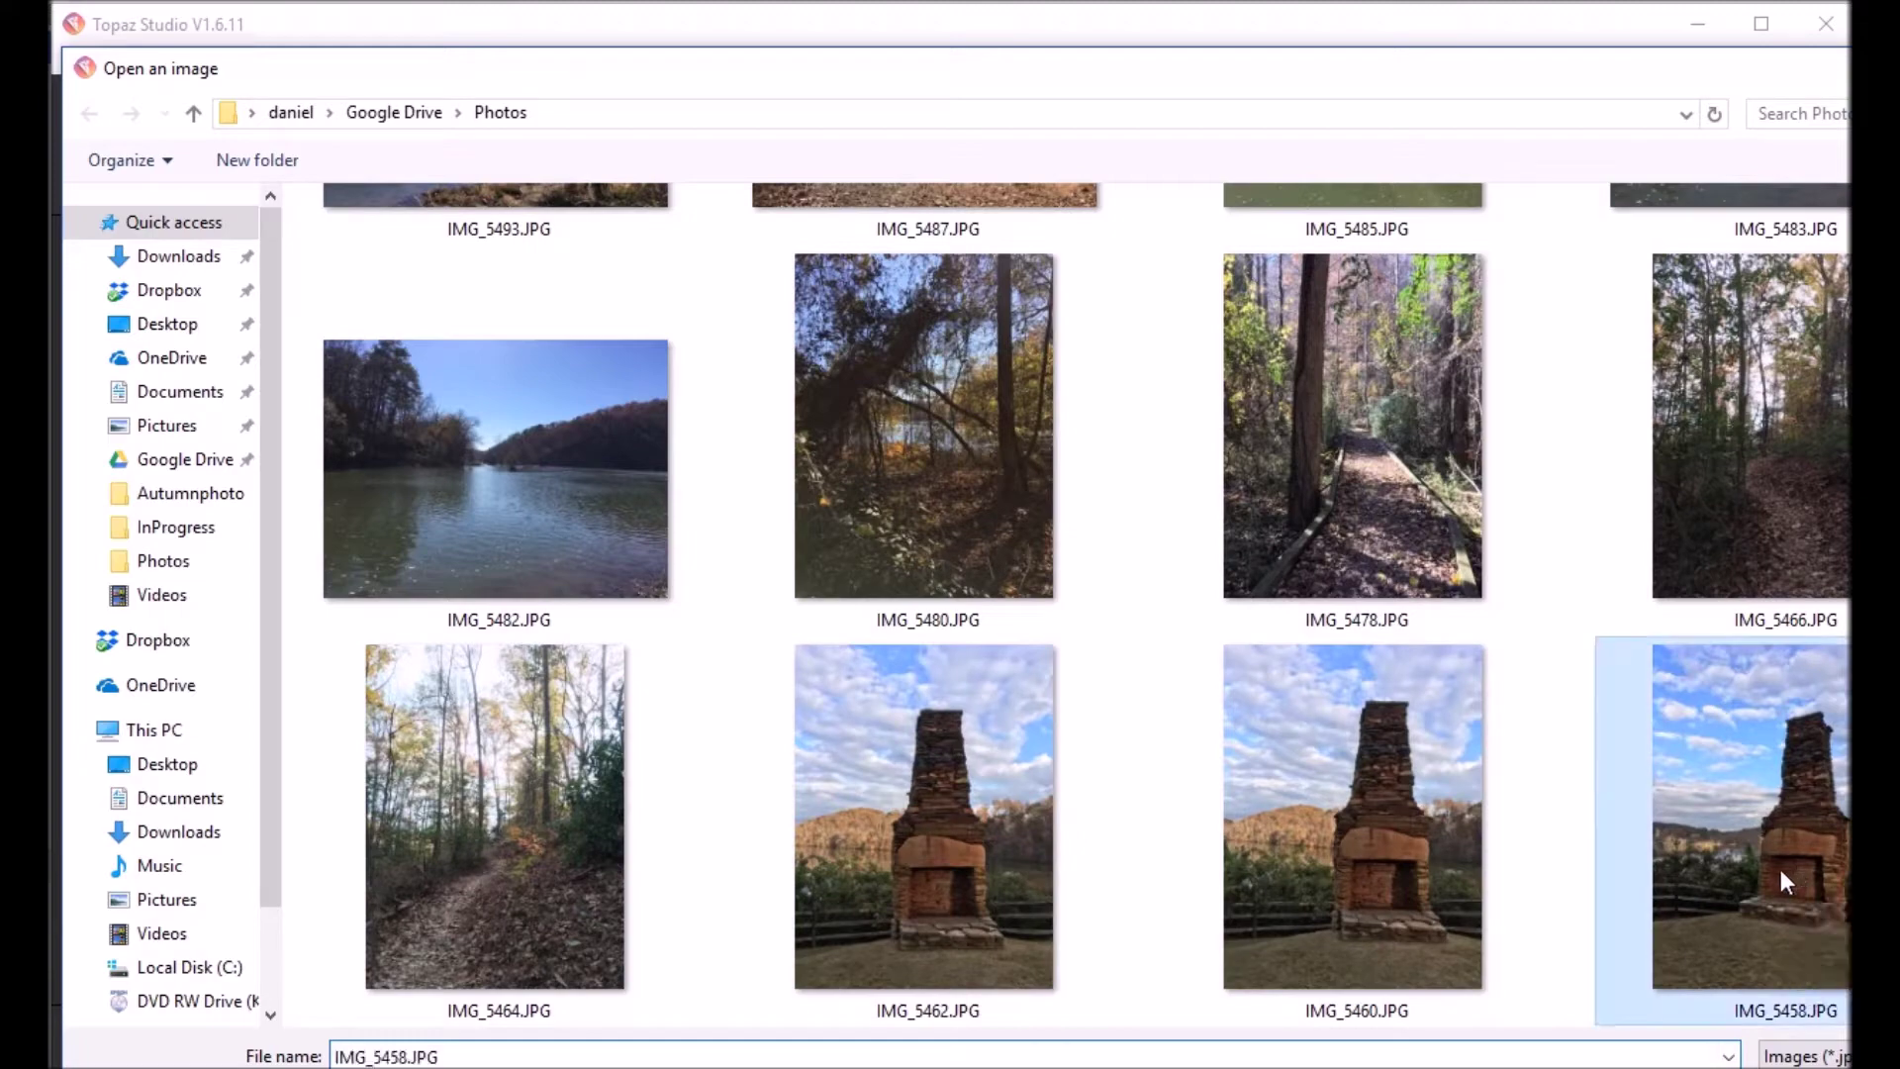
{"action": "double_click", "coordinate": [1742, 915]}
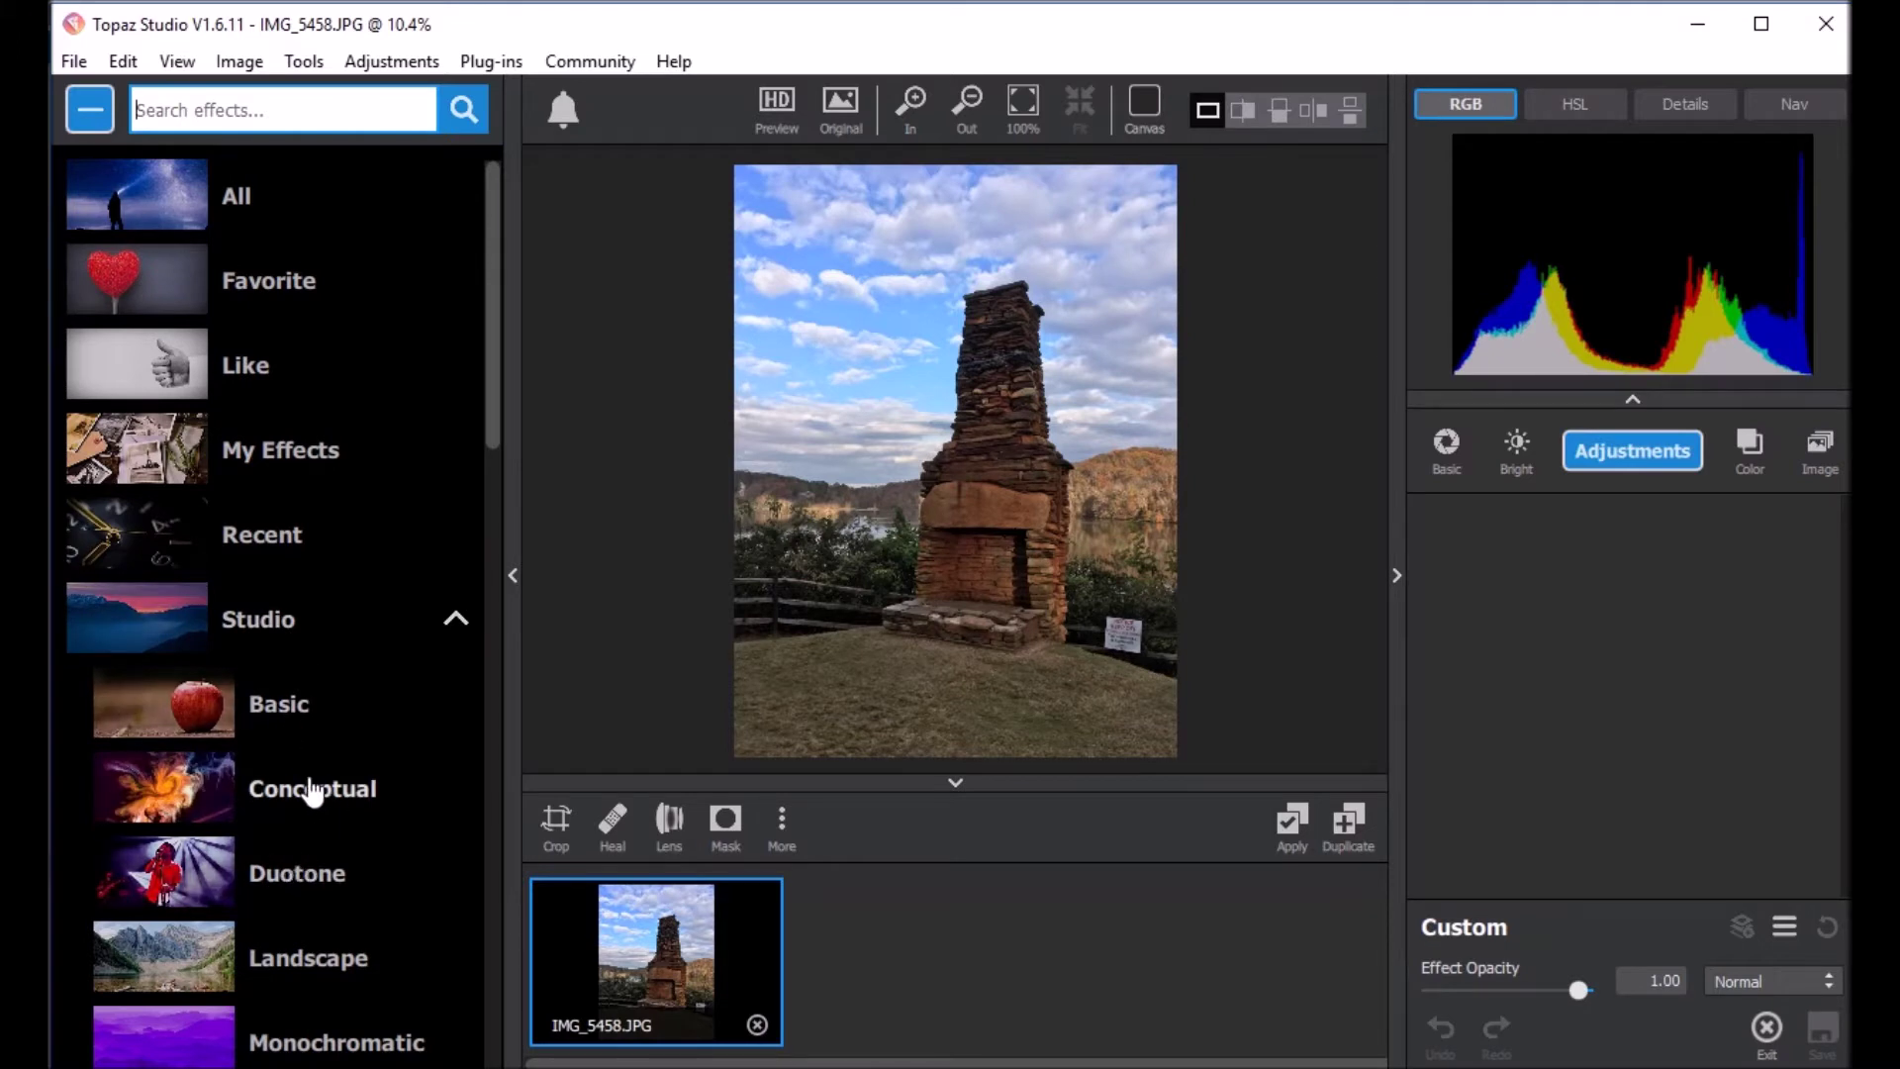
Step: Browse the Studio Basic presets, trying HDR and then Block Aecade on the photo
{"action": "left_click", "coordinate": [294, 715]}
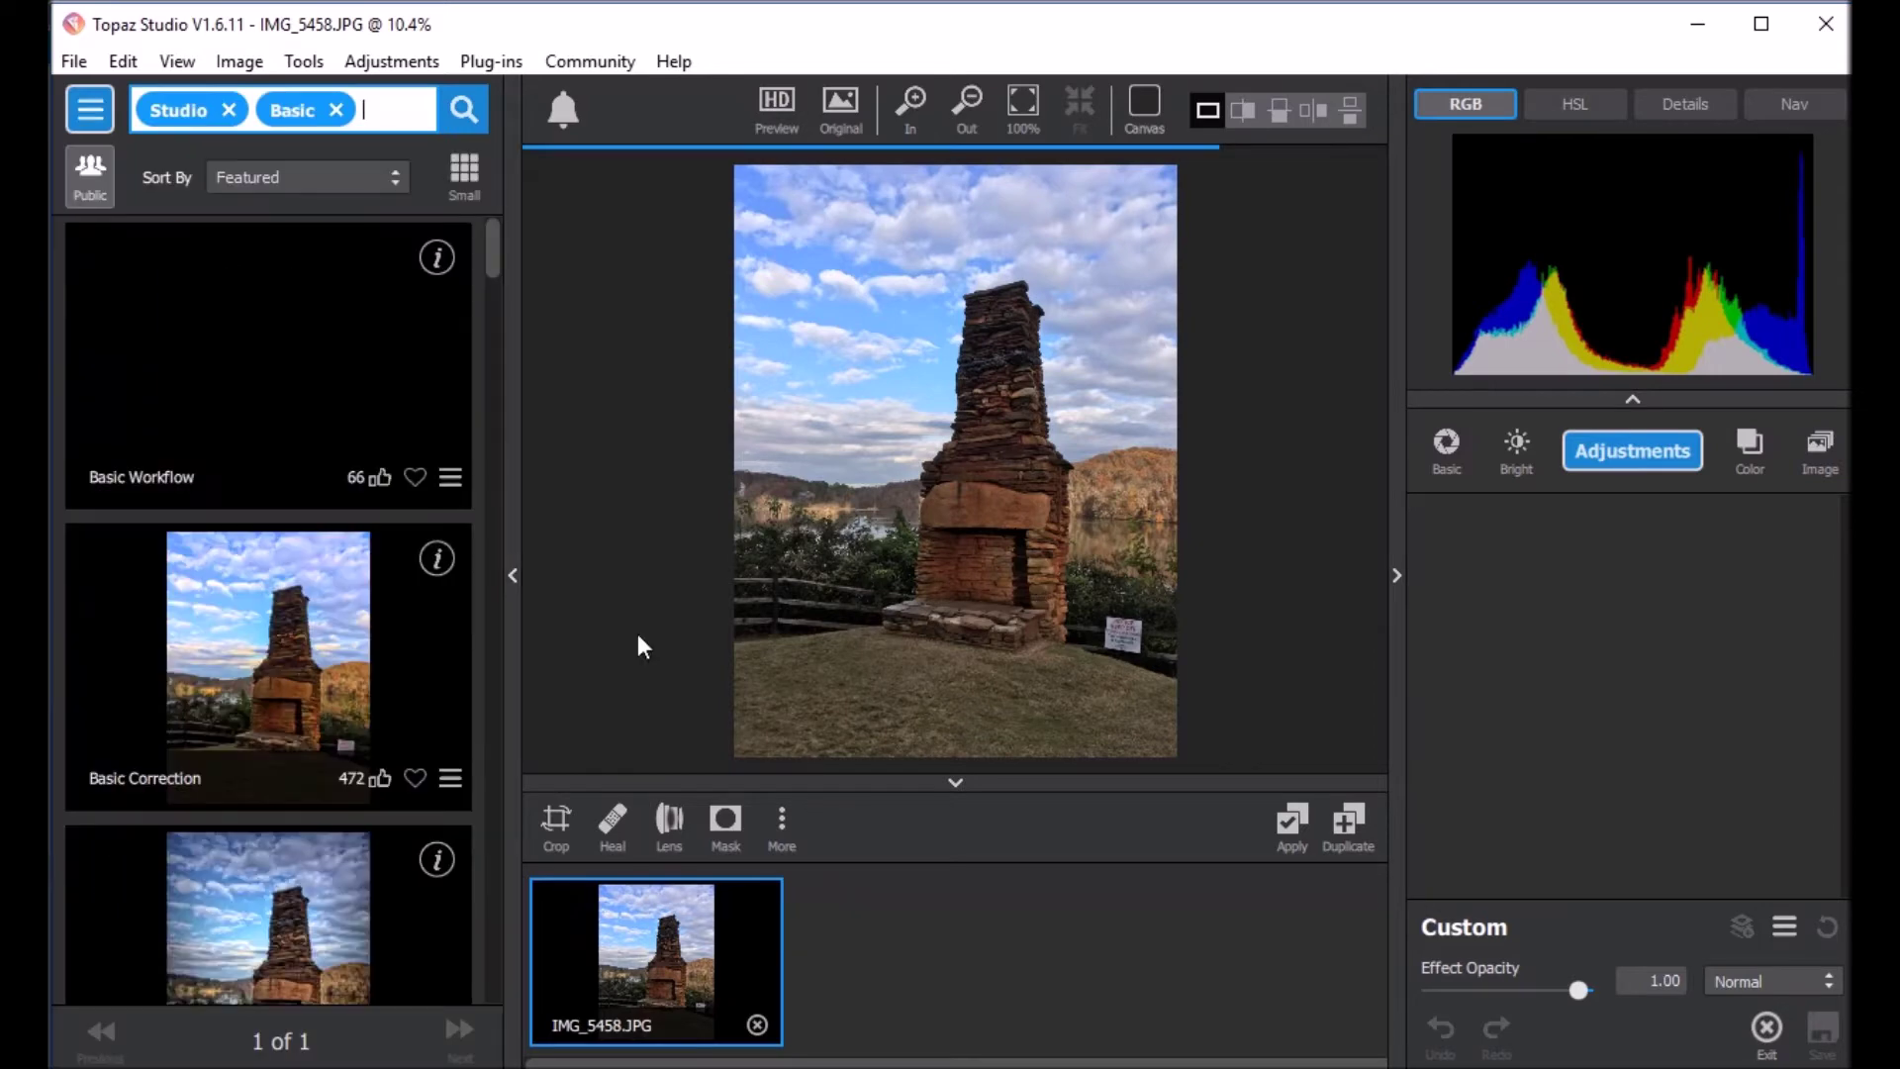
{"action": "scroll", "coordinate": [342, 502], "scroll_direction": "down", "scroll_amount": 1}
{"action": "scroll", "coordinate": [342, 502], "scroll_direction": "down", "scroll_amount": 9}
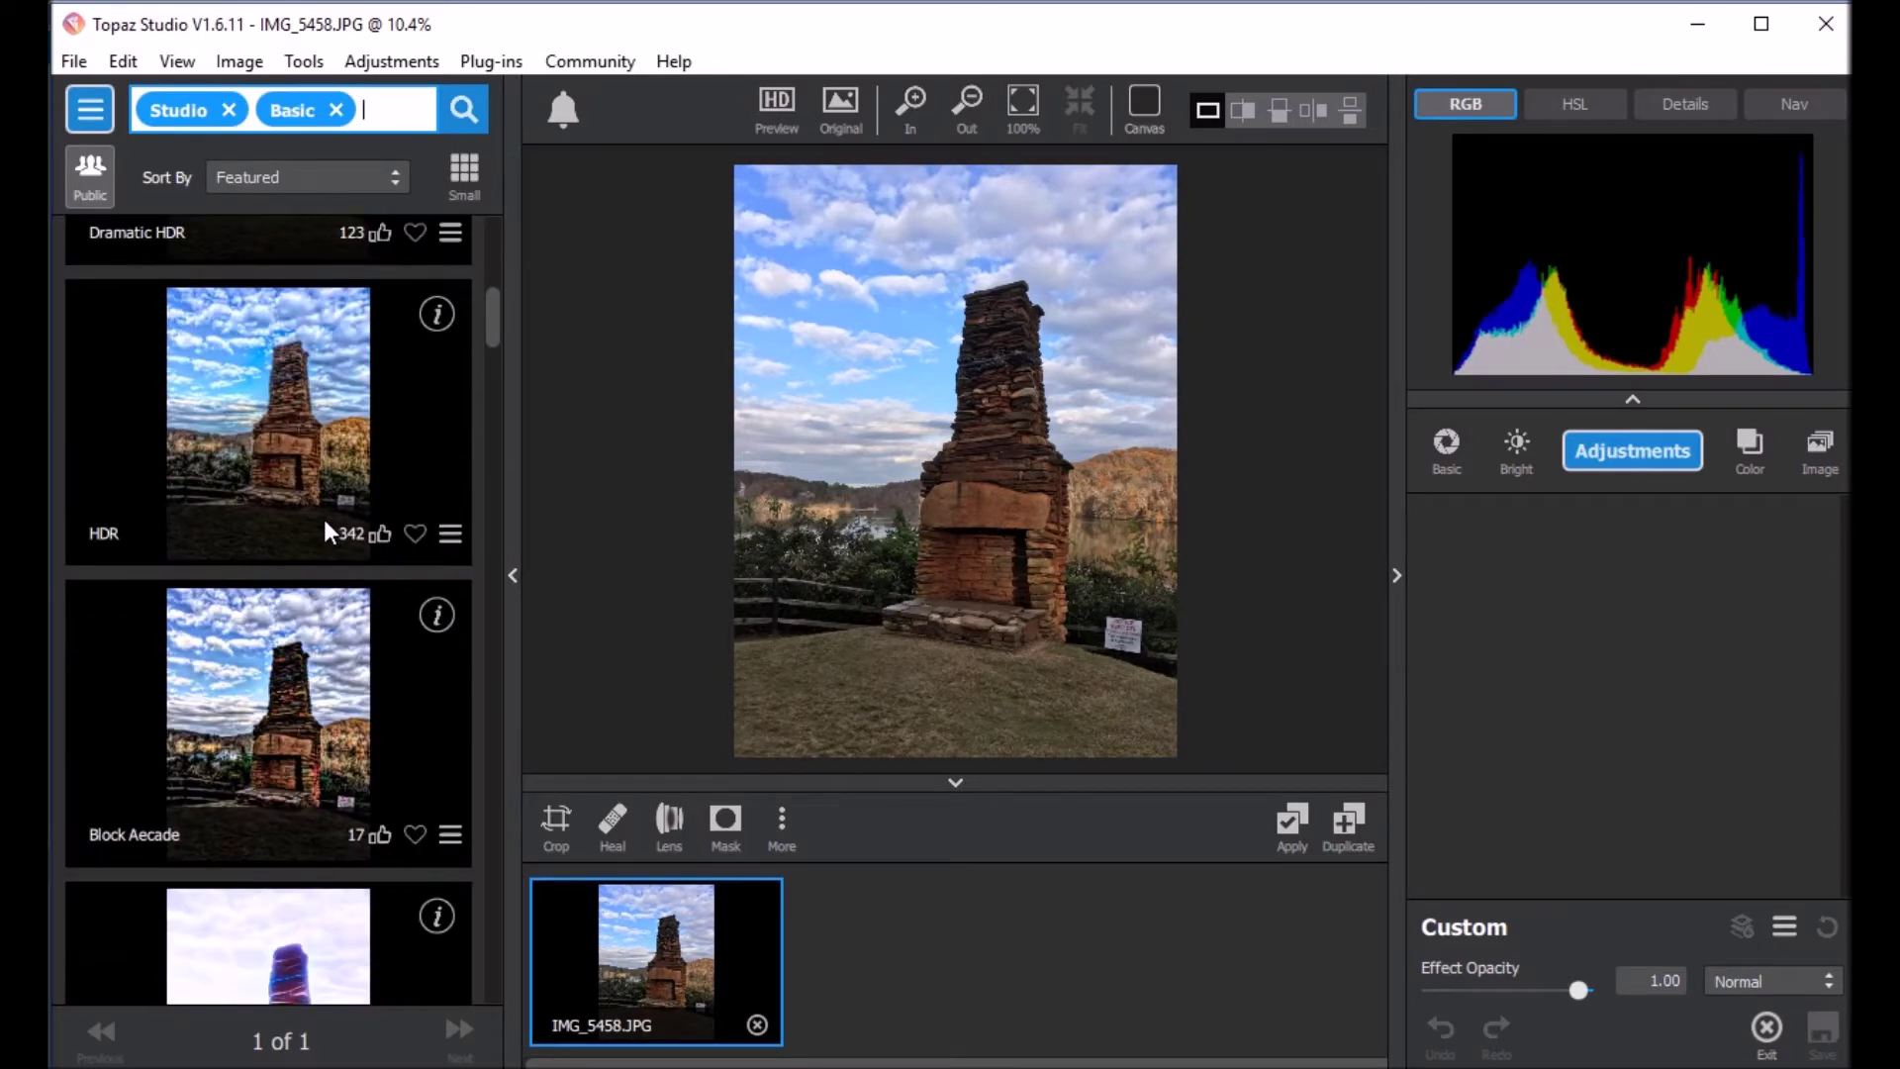
{"action": "scroll", "coordinate": [324, 519], "scroll_direction": "up", "scroll_amount": 1}
{"action": "left_click", "coordinate": [200, 582]}
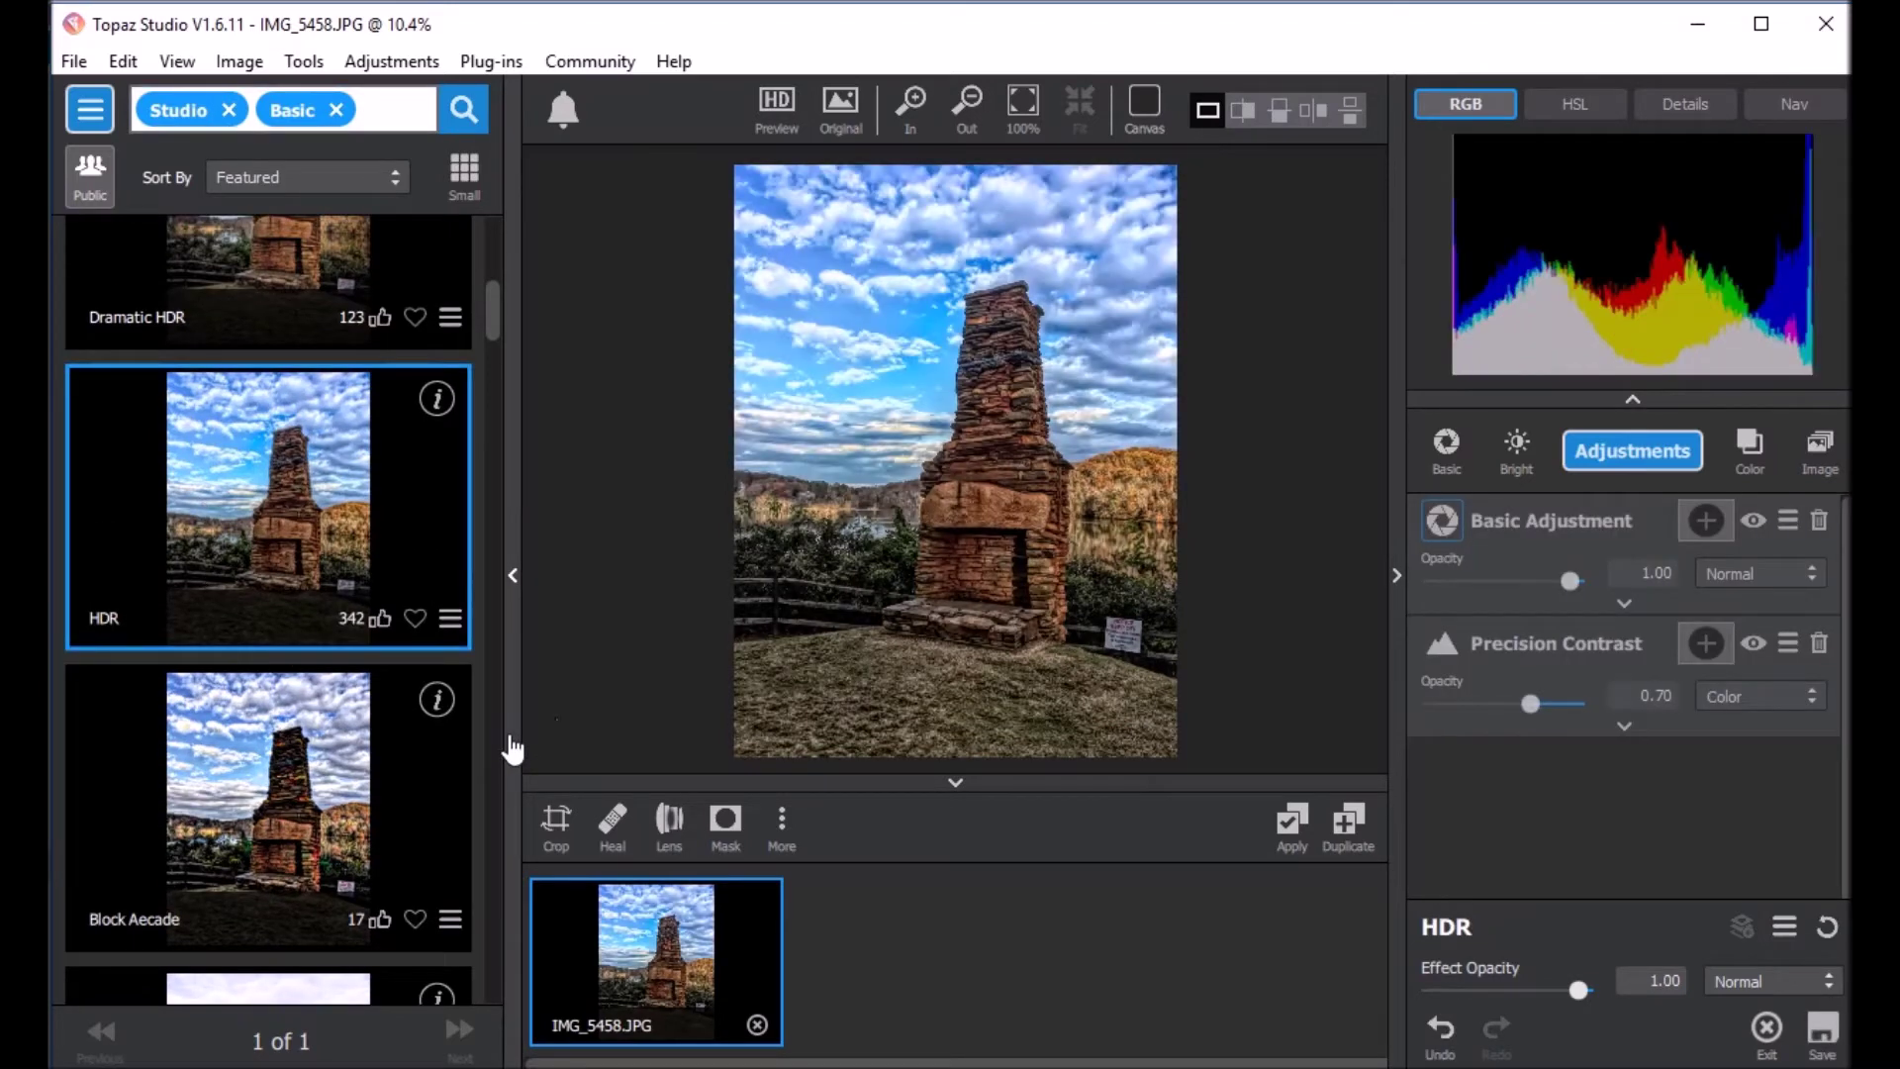
{"action": "scroll", "coordinate": [971, 598], "scroll_direction": "up", "scroll_amount": 2}
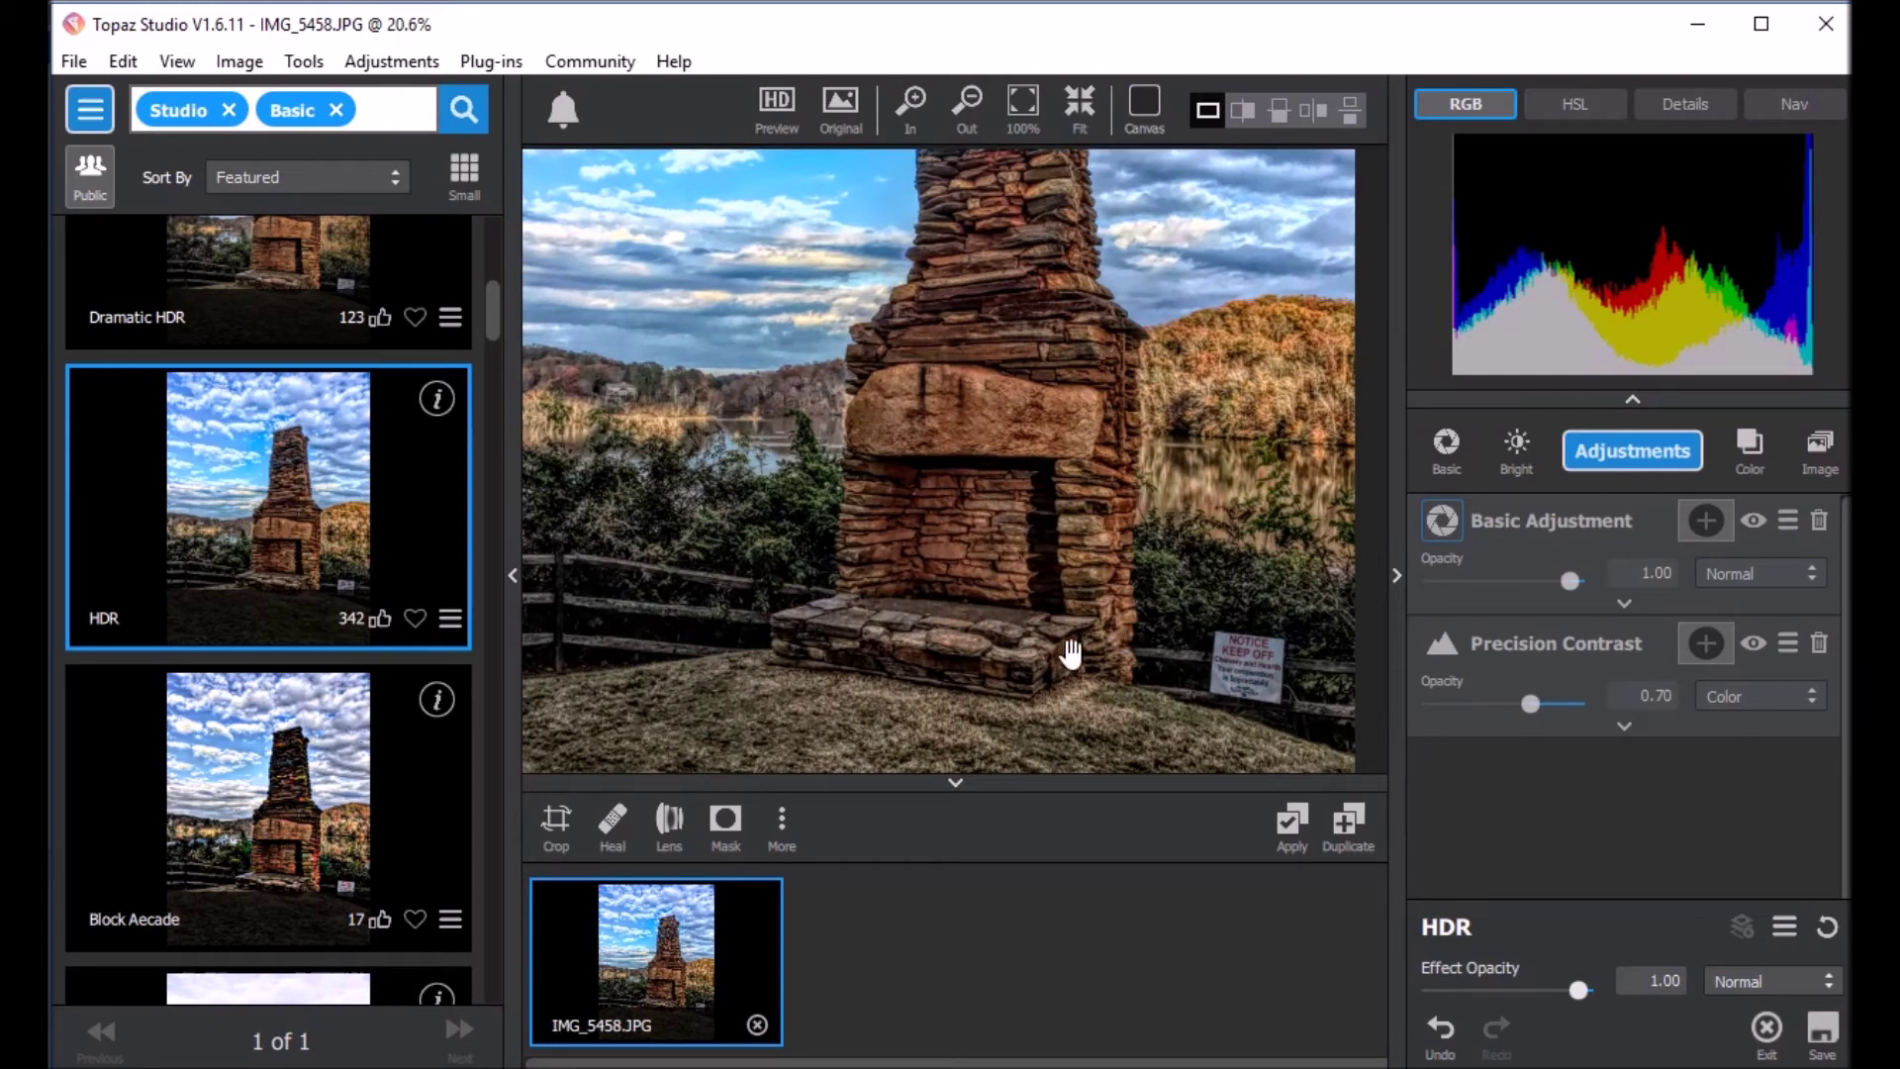
{"action": "left_click", "coordinate": [361, 843]}
Step: Apply Basic Correction and compare it against the unedited original several times
{"action": "scroll", "coordinate": [413, 835], "scroll_direction": "up", "scroll_amount": 8}
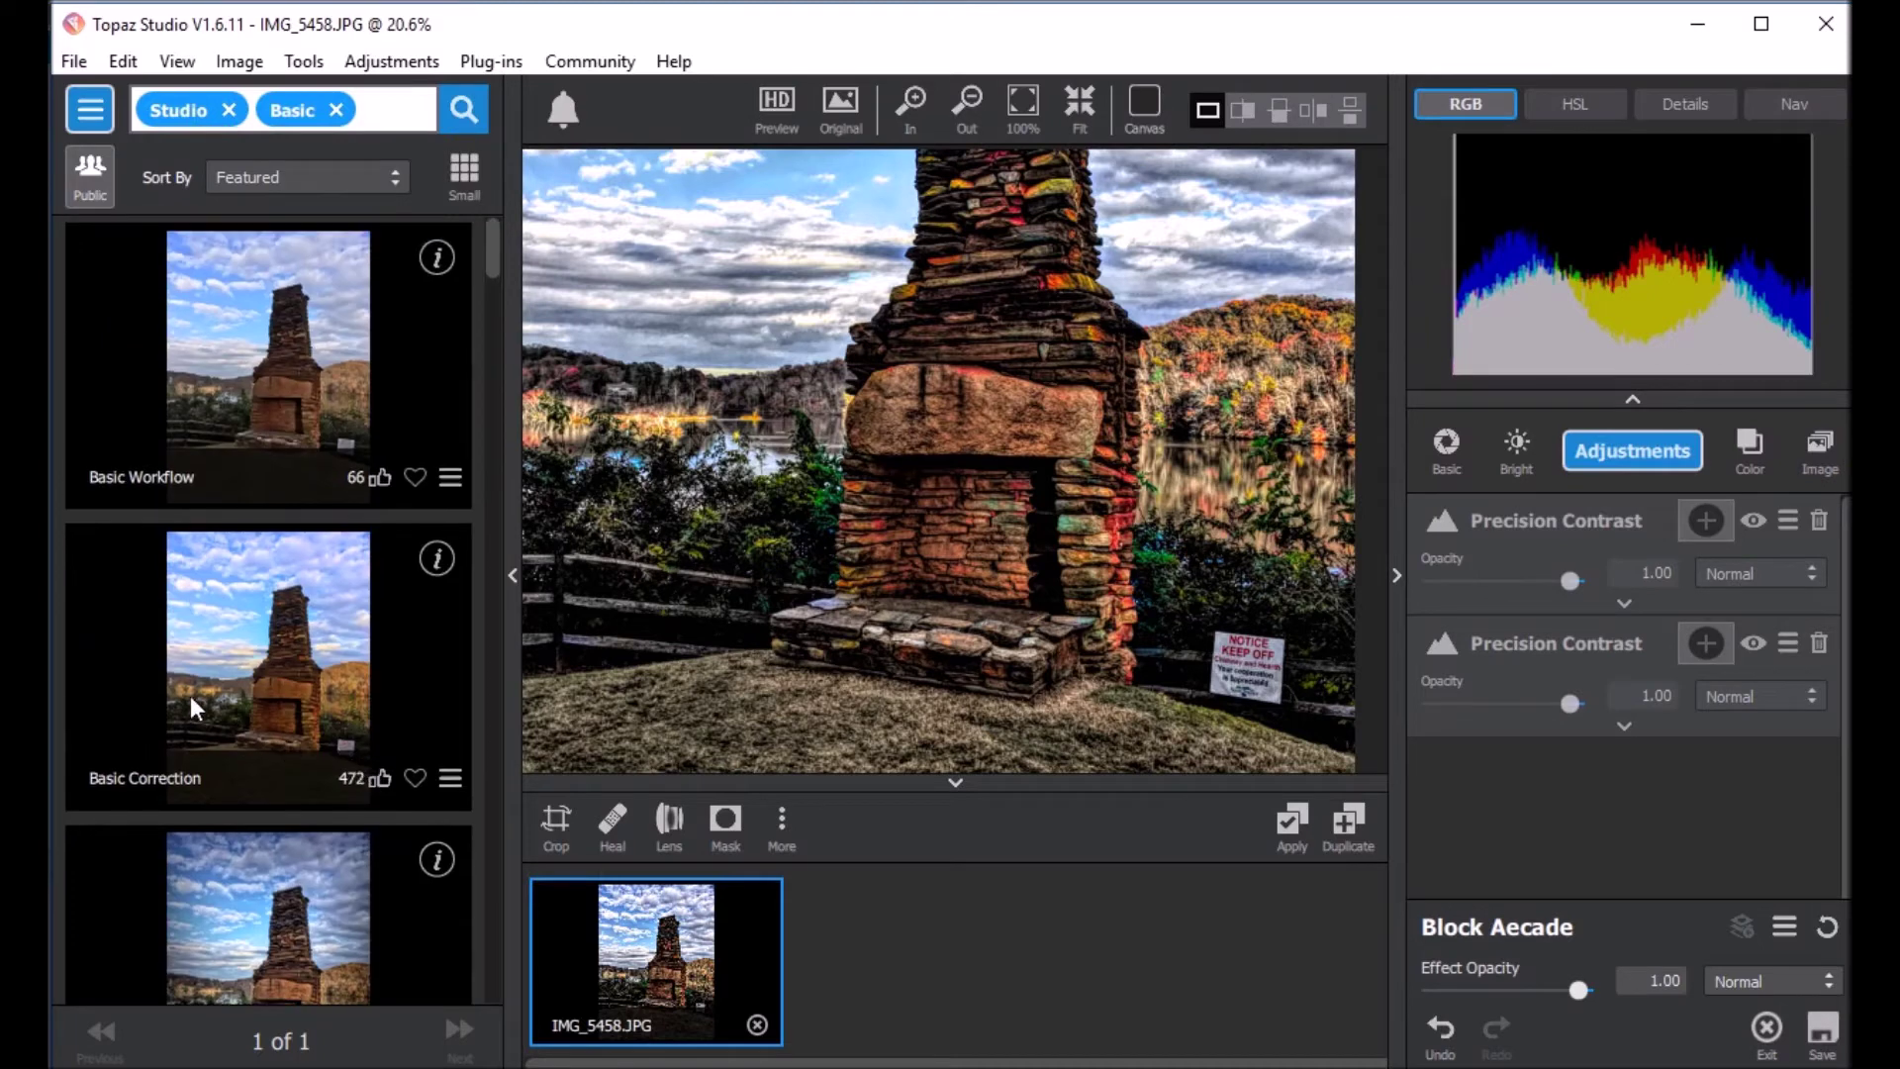
{"action": "left_click", "coordinate": [237, 679]}
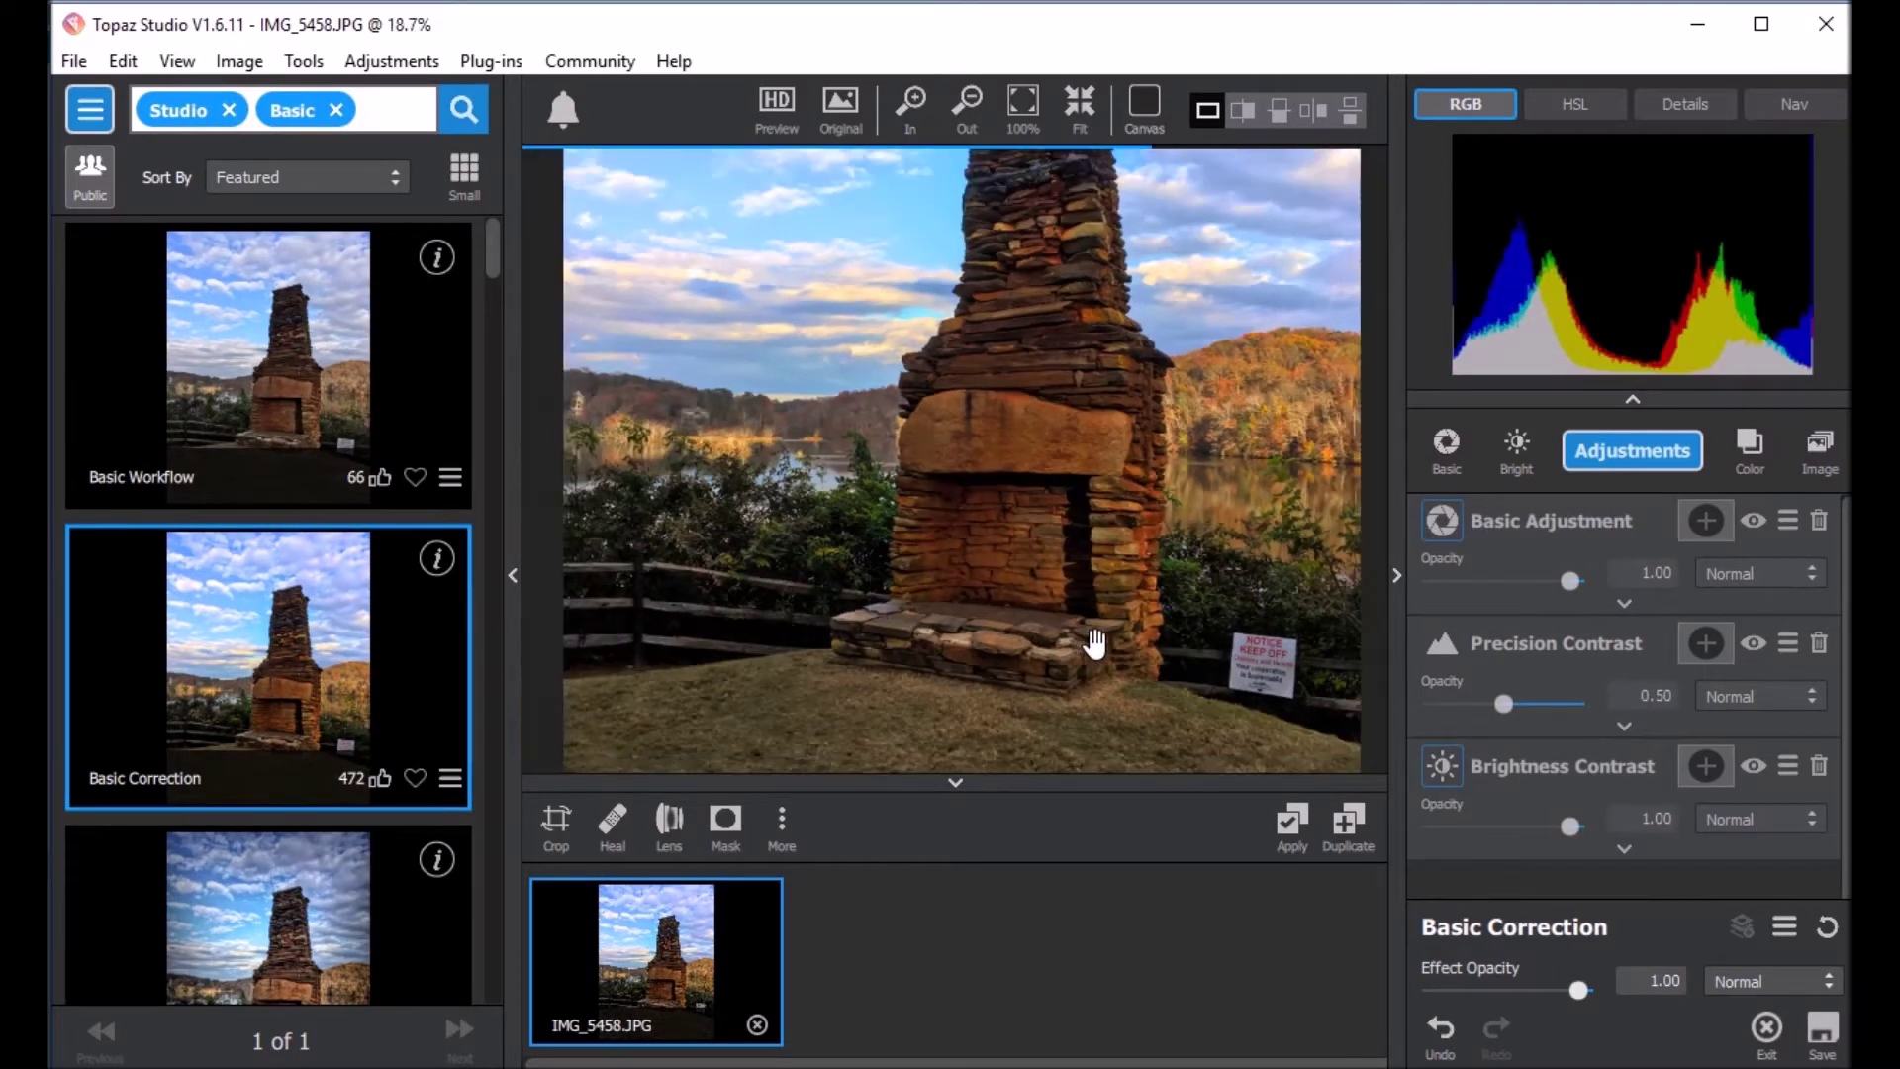
{"action": "left_click", "coordinate": [844, 113]}
{"action": "left_click", "coordinate": [844, 114]}
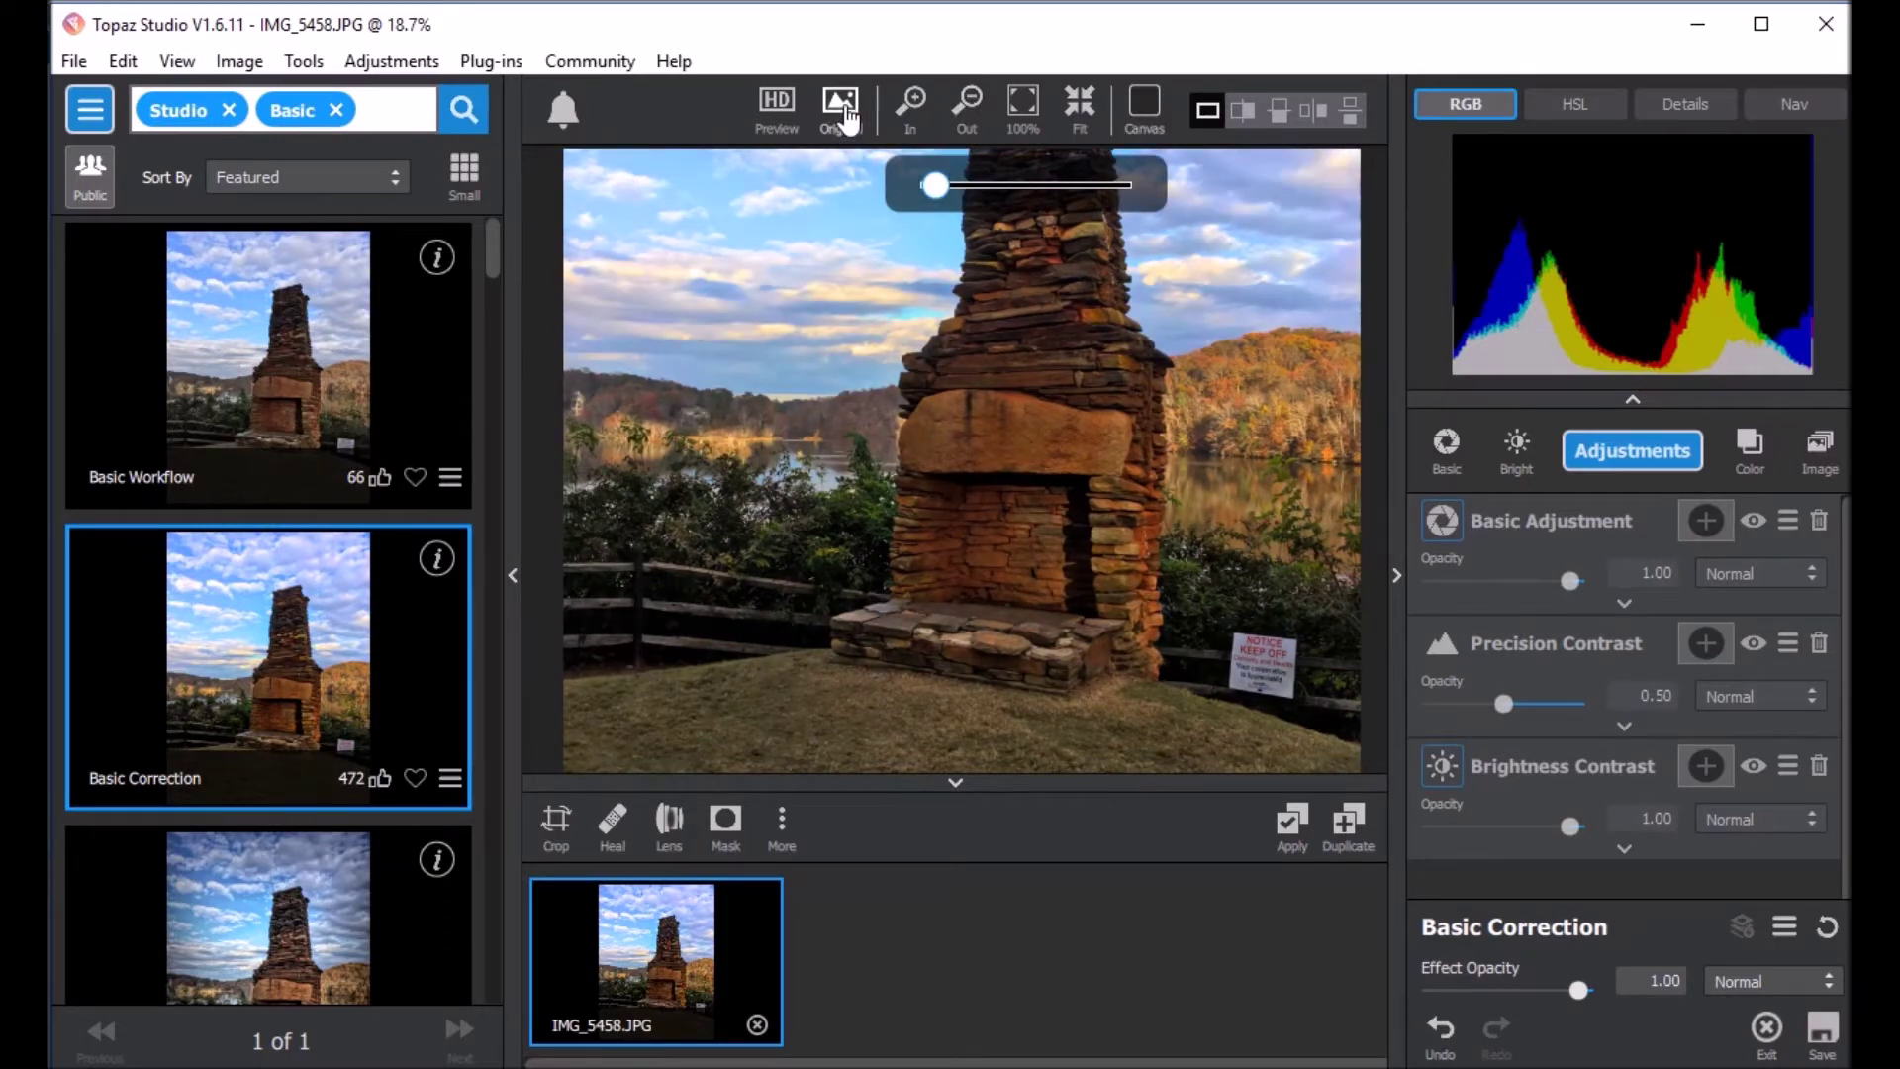
{"action": "left_click", "coordinate": [844, 113]}
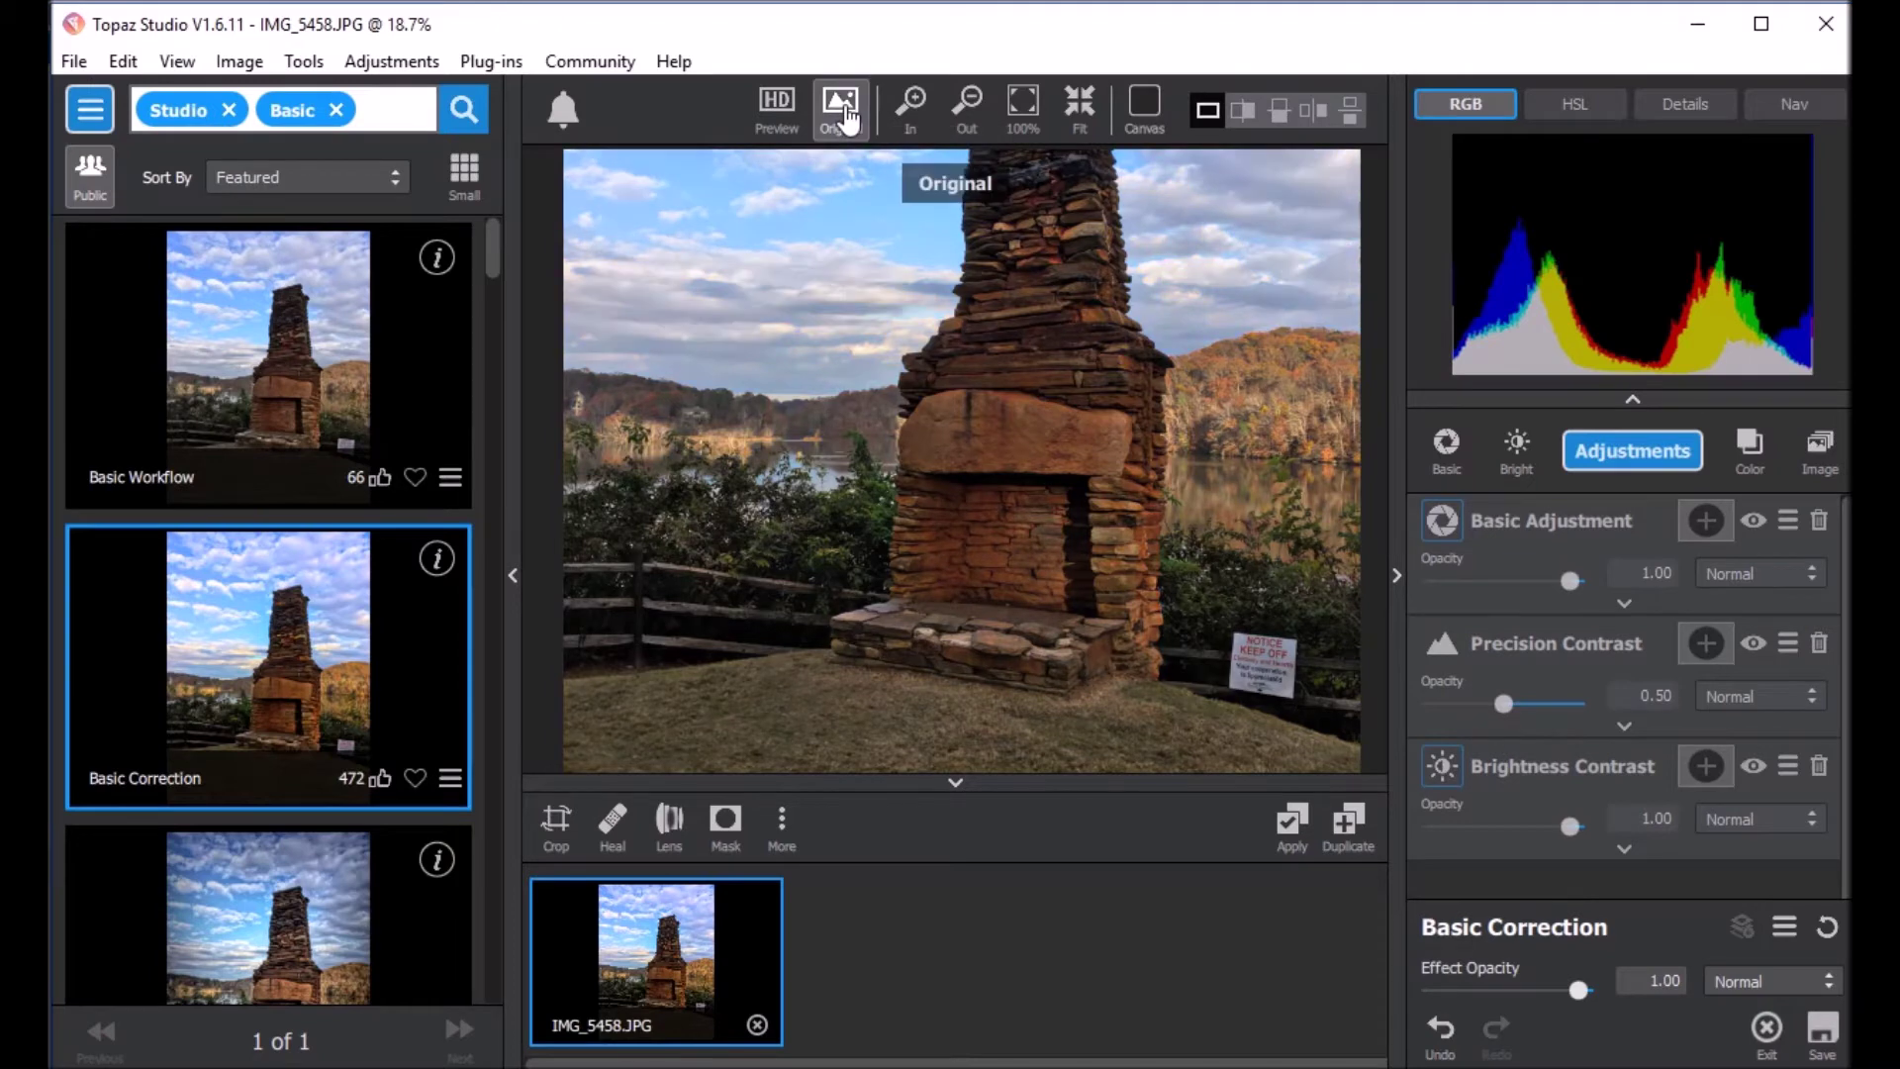
{"action": "left_click", "coordinate": [844, 113]}
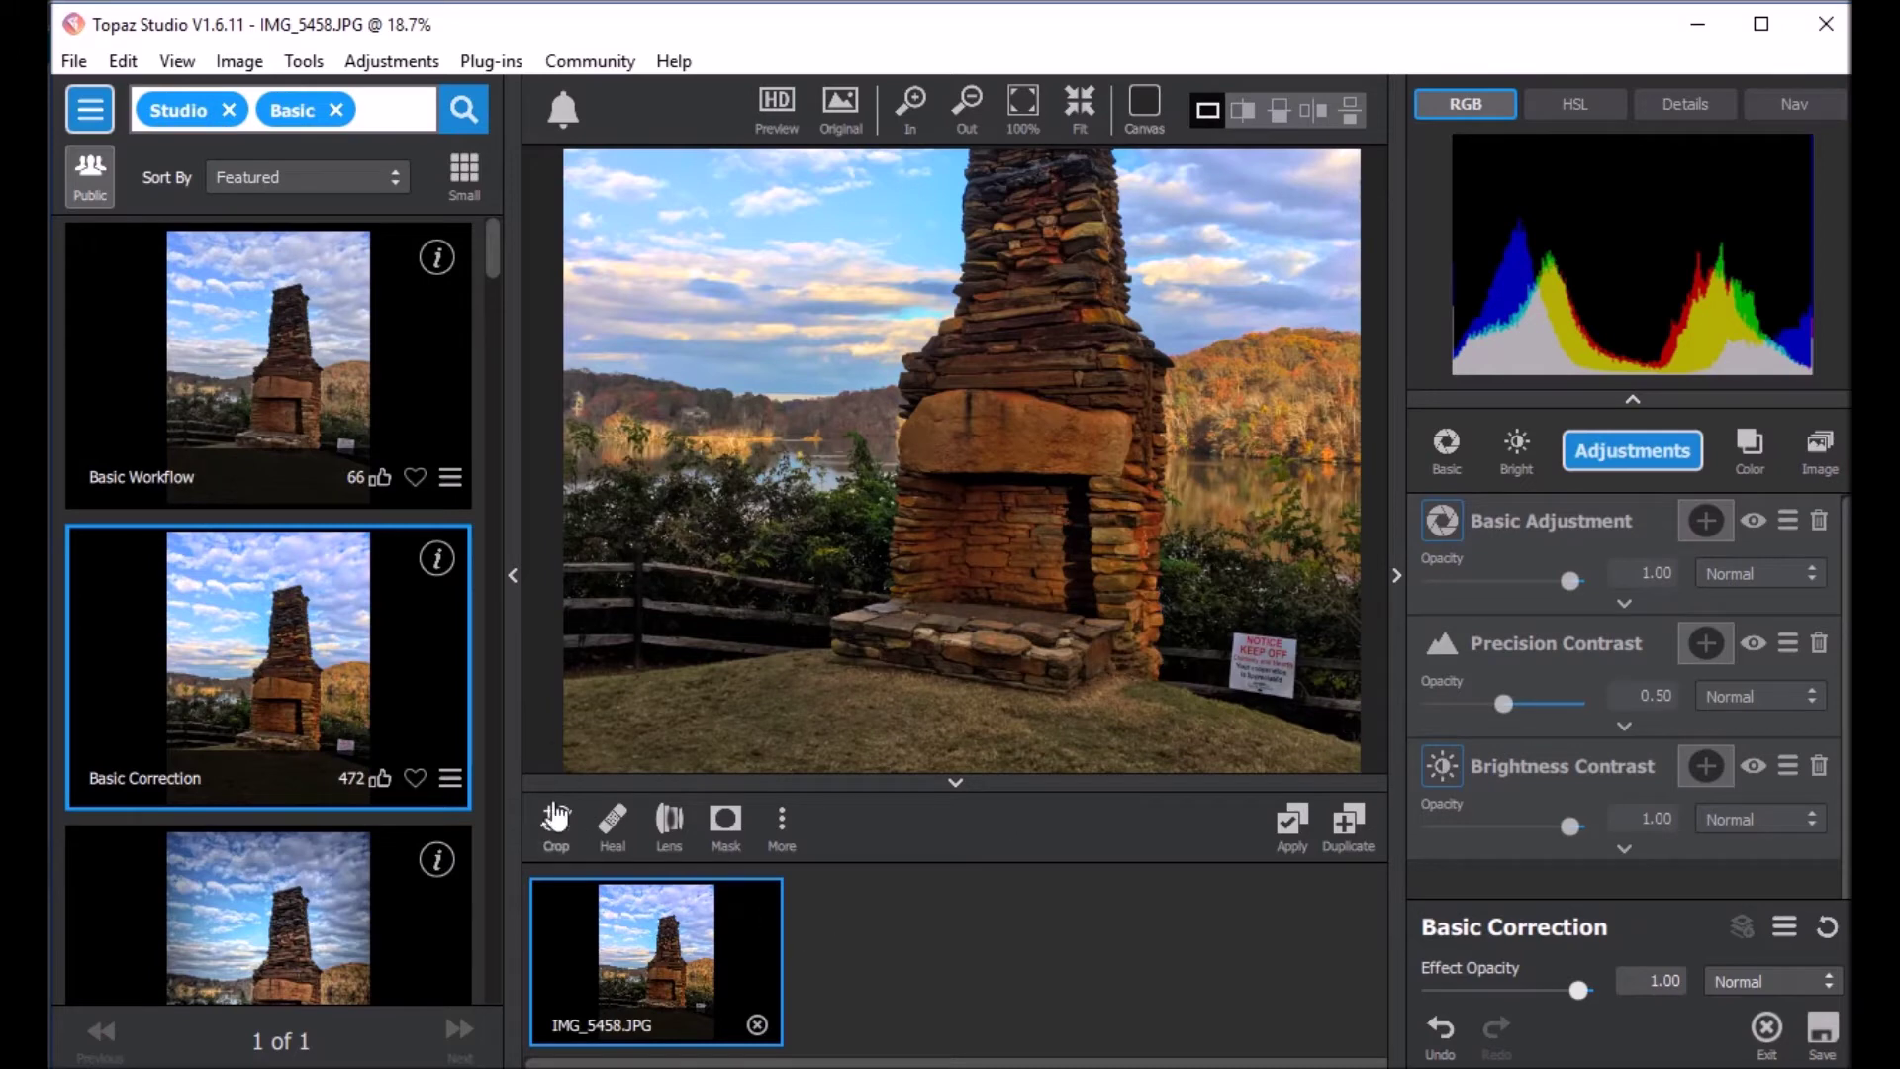
Step: Scroll through the Basic presets list and apply the Color Punch Smudge II Texture preset
{"action": "left_click_drag", "start_coordinate": [486, 255], "coordinate": [483, 387]}
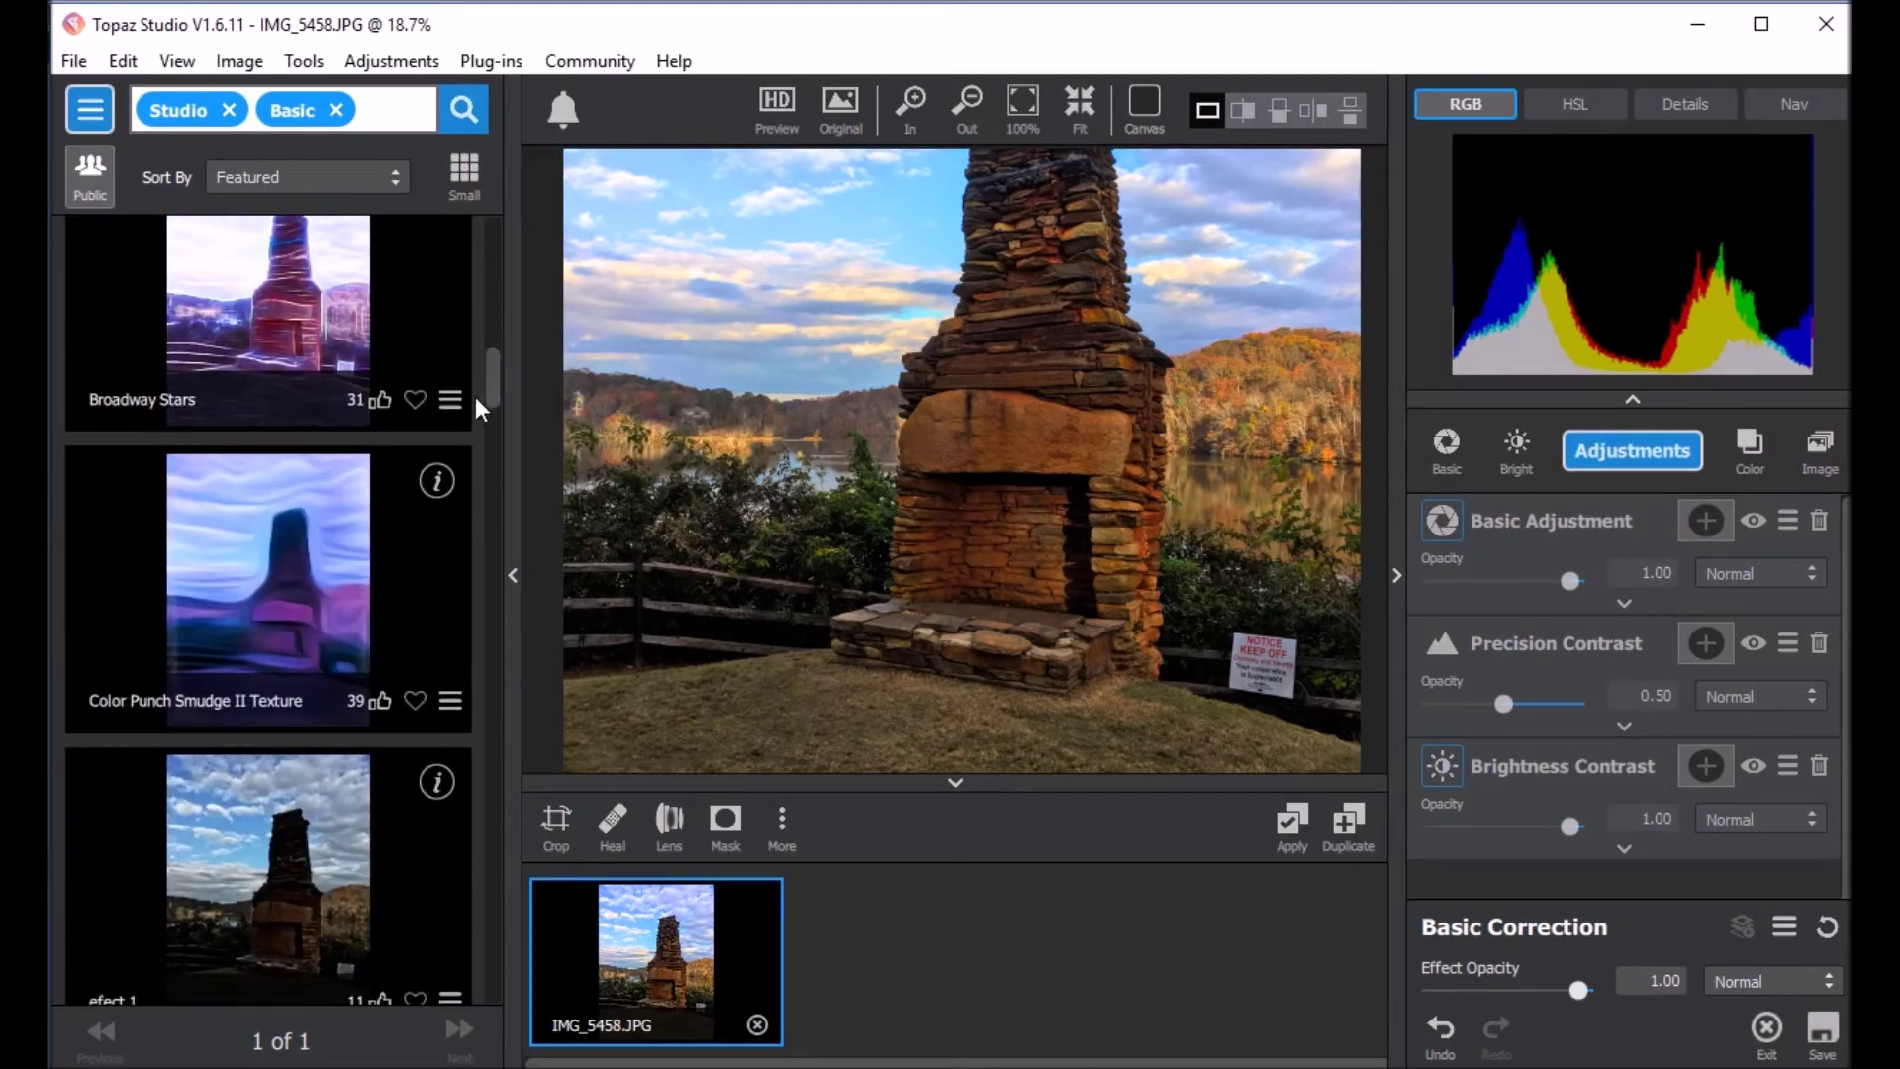
{"action": "scroll", "coordinate": [400, 672], "scroll_direction": "down", "scroll_amount": 3}
{"action": "scroll", "coordinate": [396, 683], "scroll_direction": "down", "scroll_amount": 2}
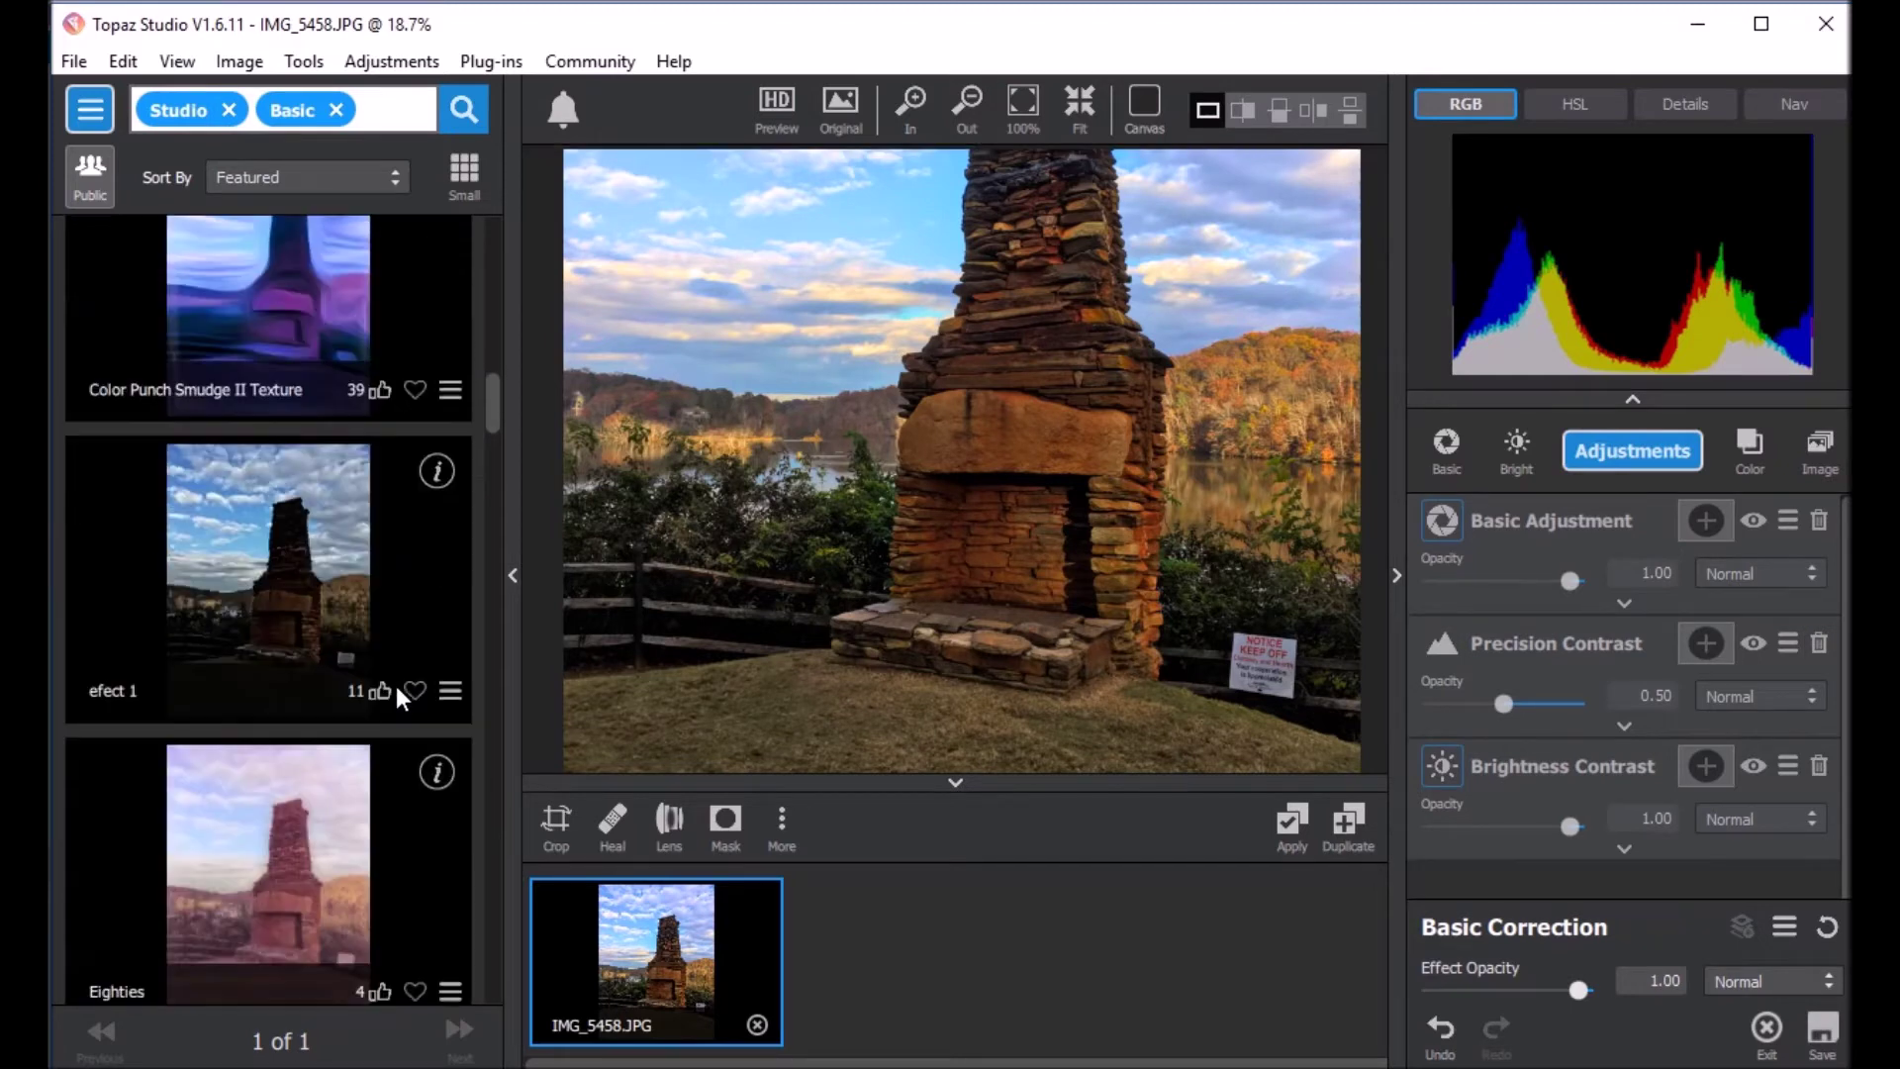
{"action": "scroll", "coordinate": [394, 681], "scroll_direction": "up", "scroll_amount": 3}
{"action": "scroll", "coordinate": [394, 683], "scroll_direction": "up", "scroll_amount": 2}
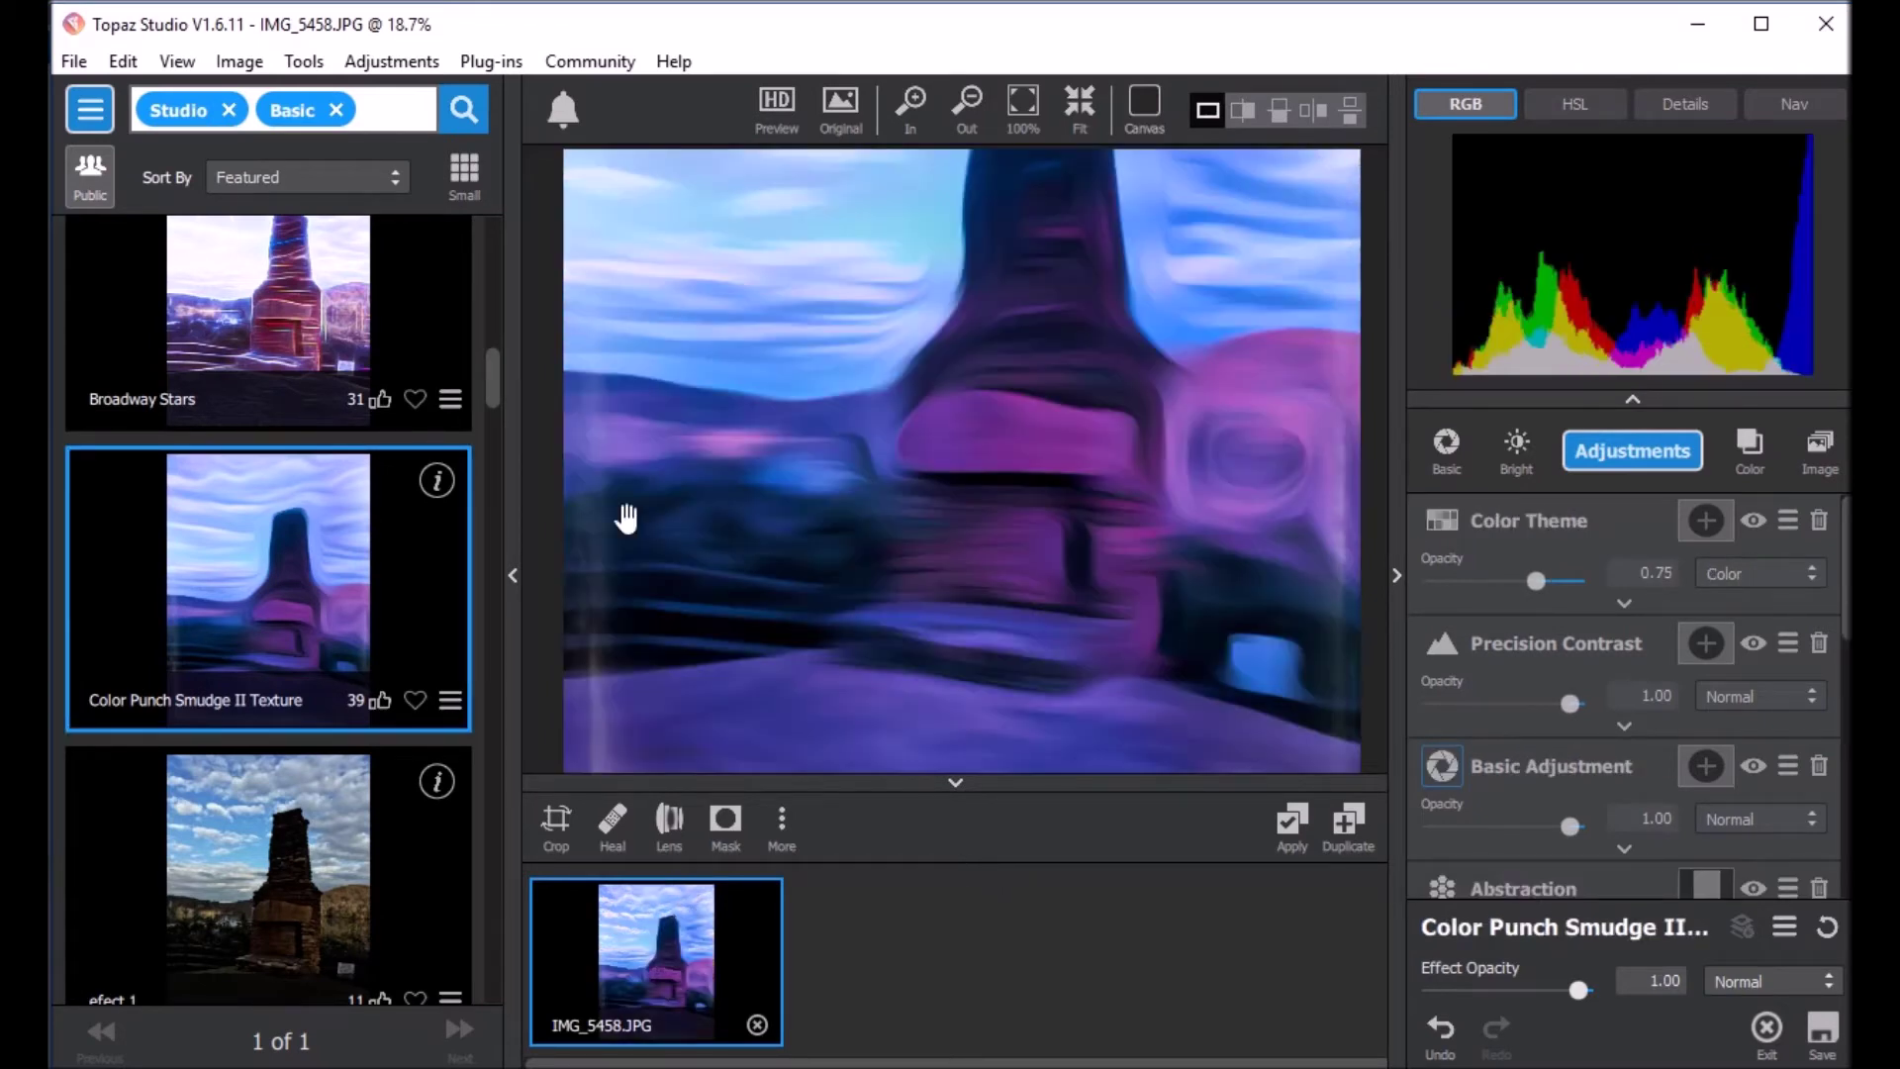
{"action": "left_click_drag", "start_coordinate": [501, 388], "coordinate": [509, 206]}
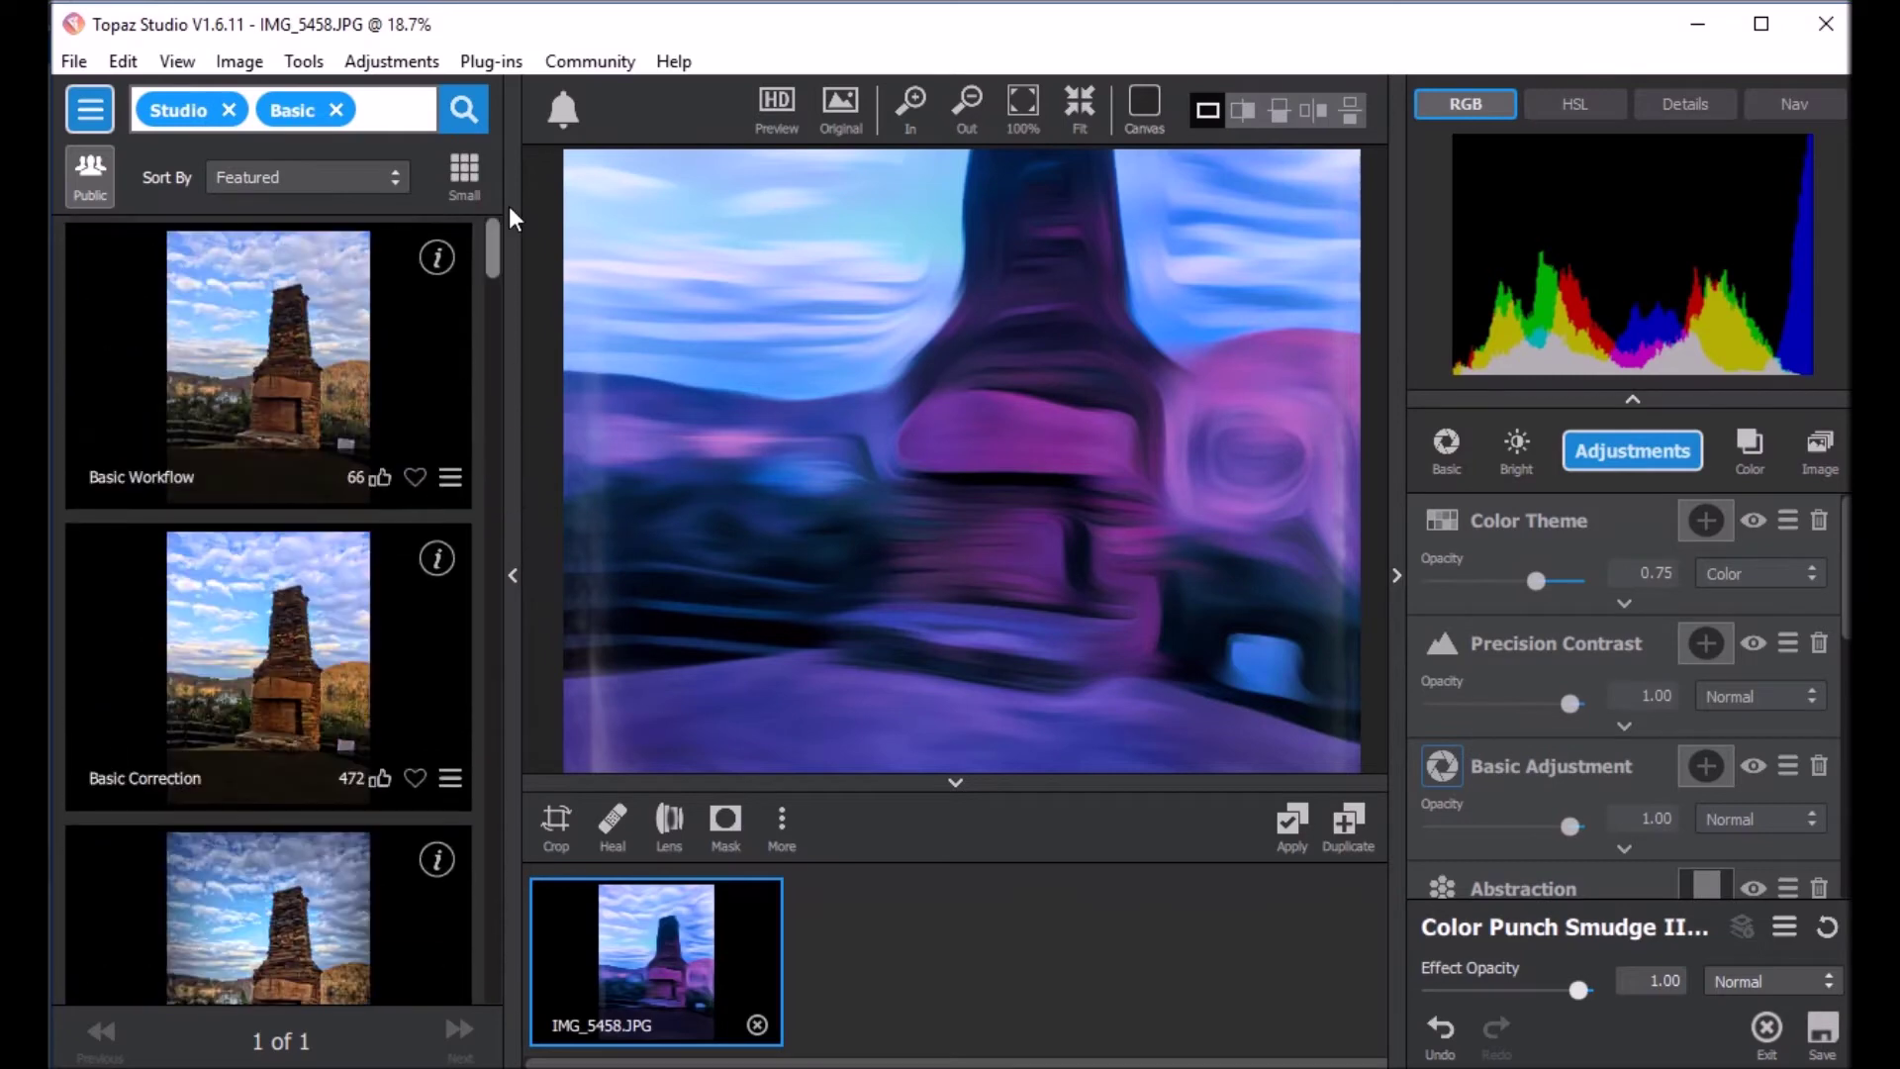
{"action": "left_click", "coordinate": [283, 407]}
Step: Reapply Basic Correction and lower its Basic Adjustment opacity slightly
{"action": "left_click", "coordinate": [275, 668]}
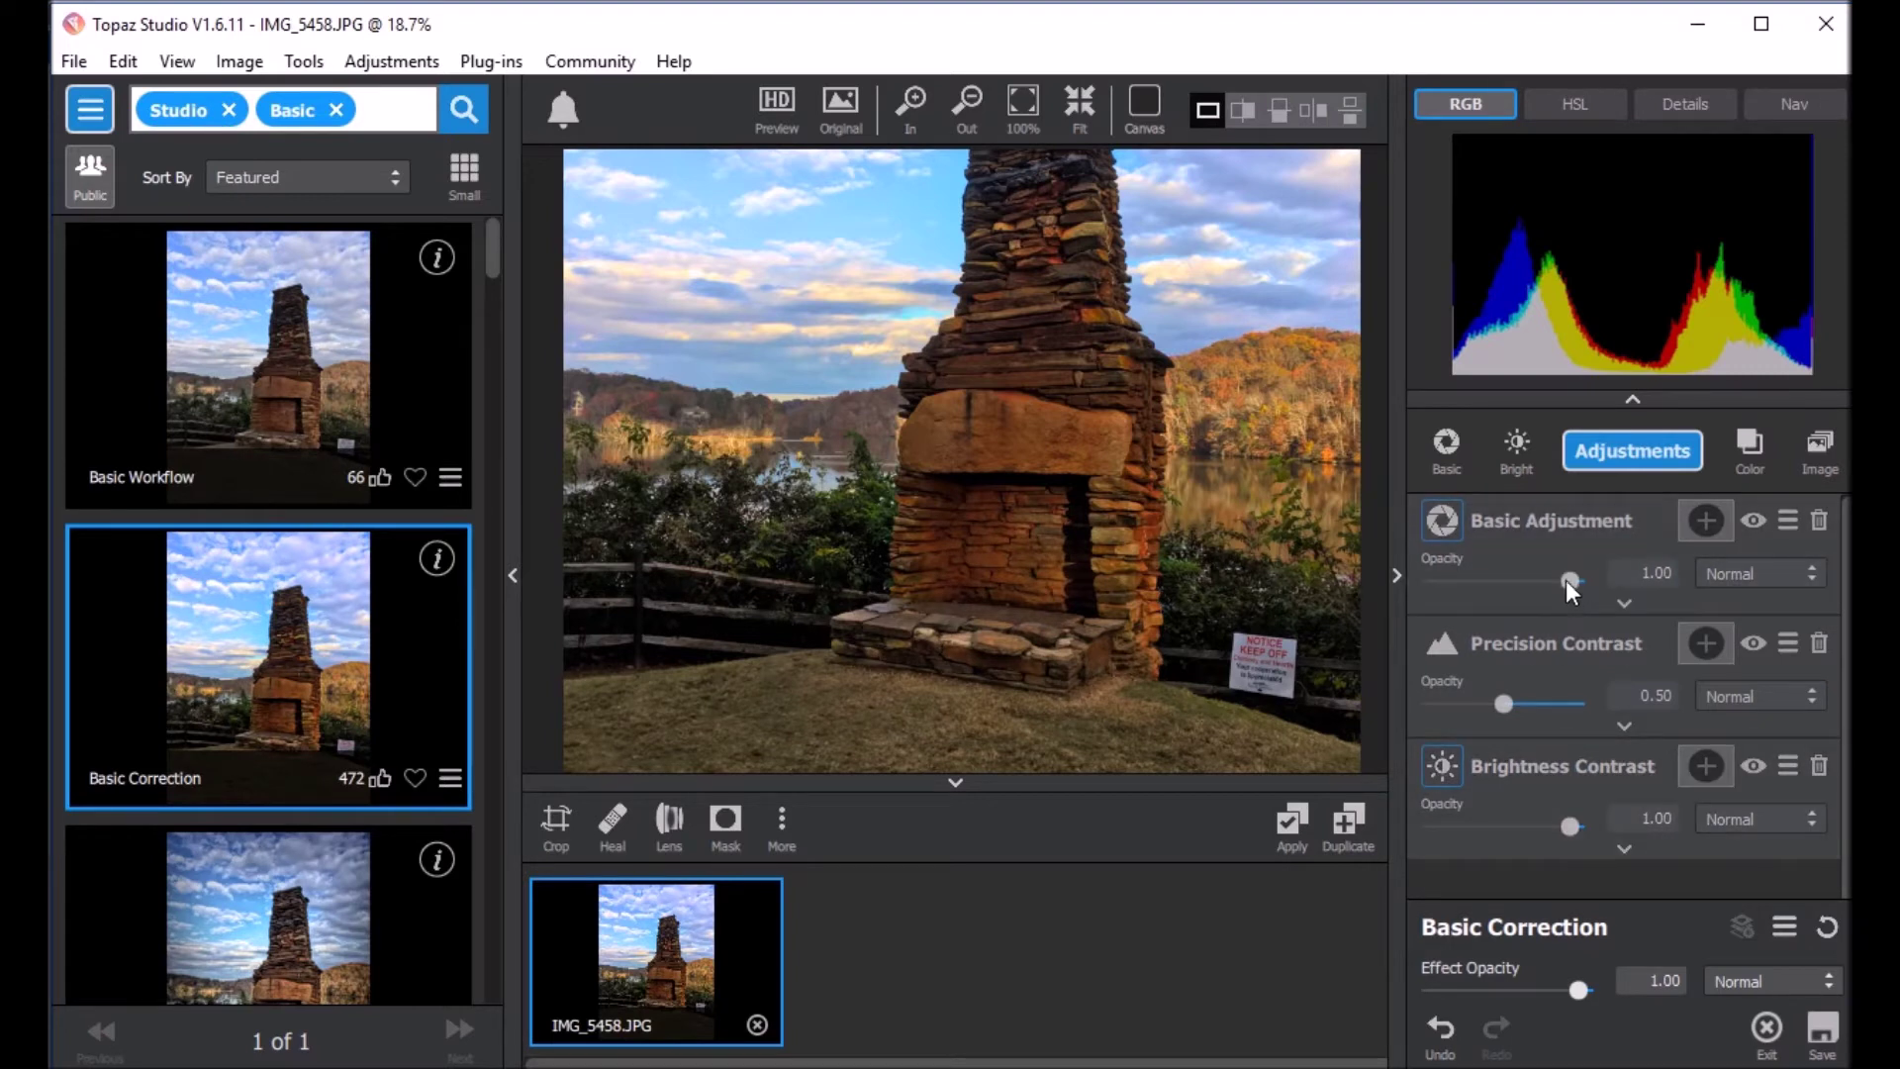
{"action": "left_click_drag", "start_coordinate": [1566, 579], "coordinate": [1659, 604]}
{"action": "scroll", "coordinate": [396, 777], "scroll_direction": "down", "scroll_amount": 4}
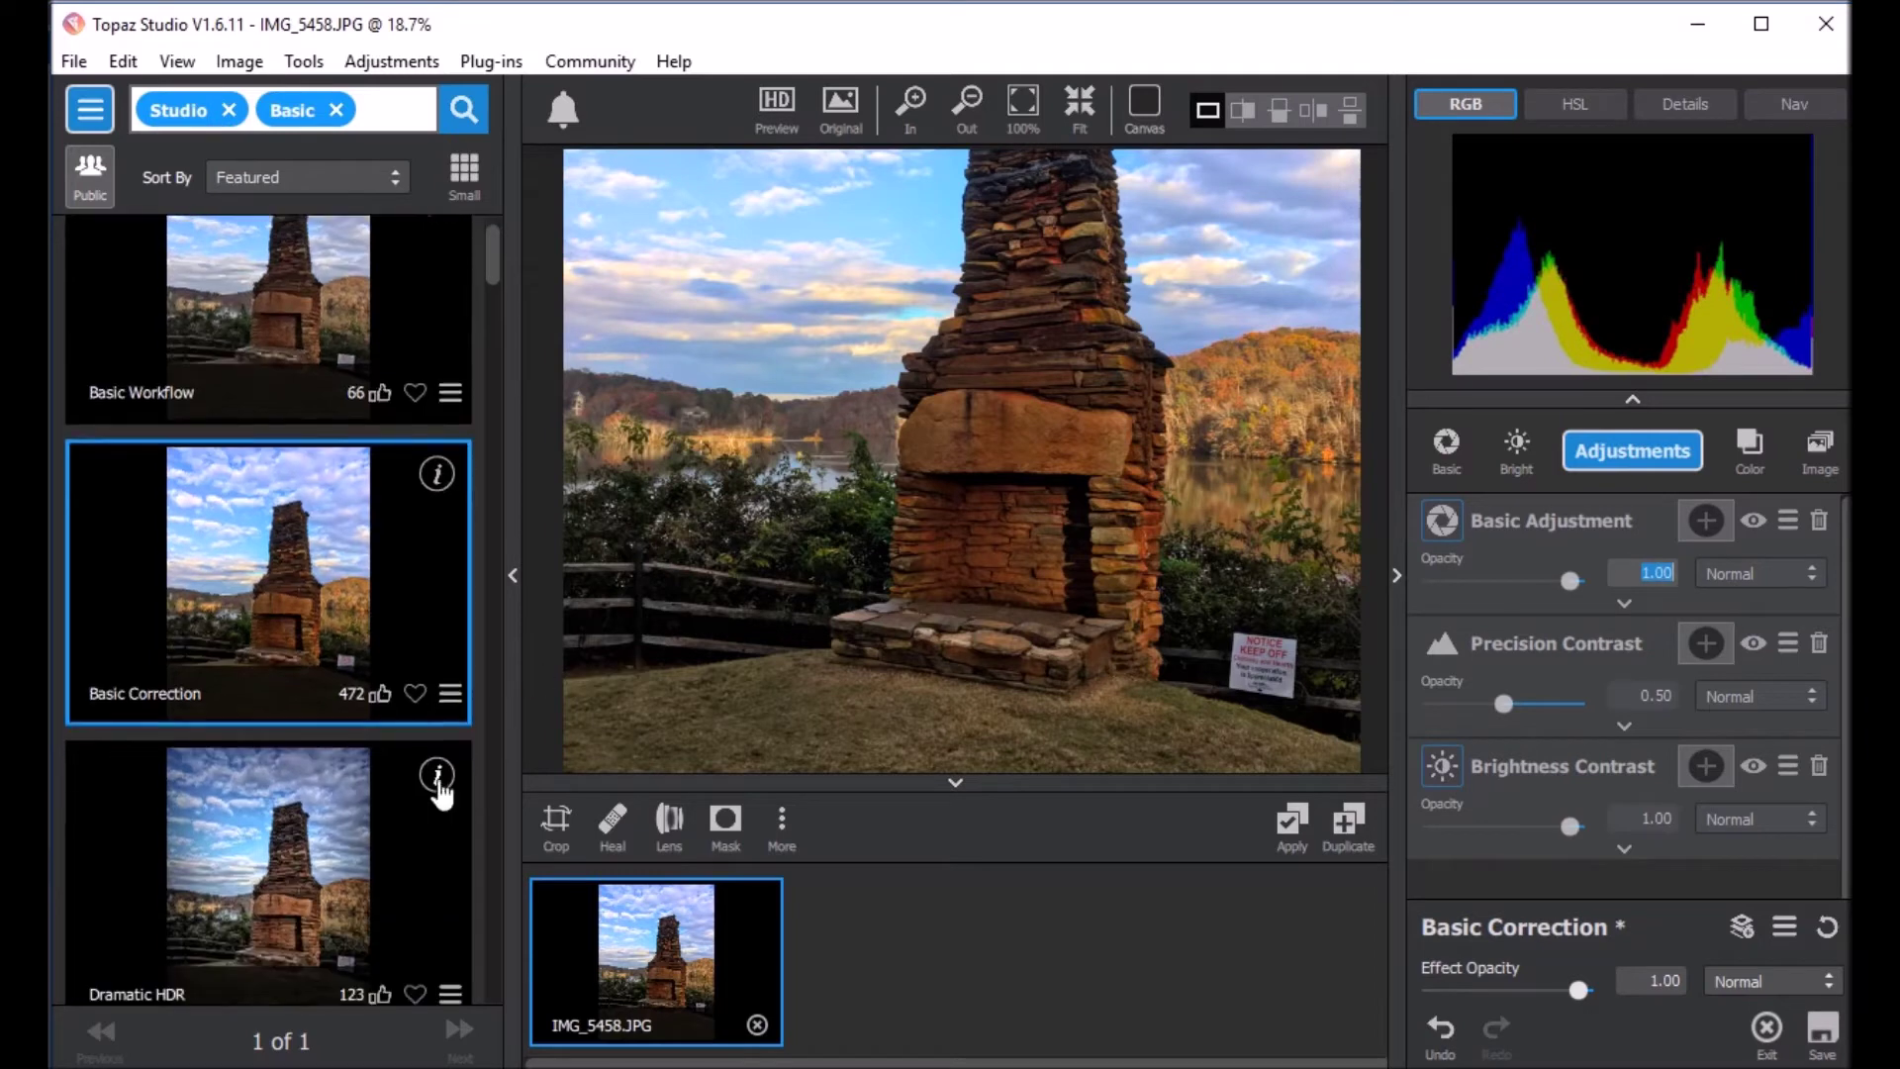
{"action": "scroll", "coordinate": [318, 781], "scroll_direction": "down", "scroll_amount": 2}
Step: Try HDR with less Basic Adjustment and more Precision Contrast, then return to Basic Correction
{"action": "left_click", "coordinate": [342, 775]}
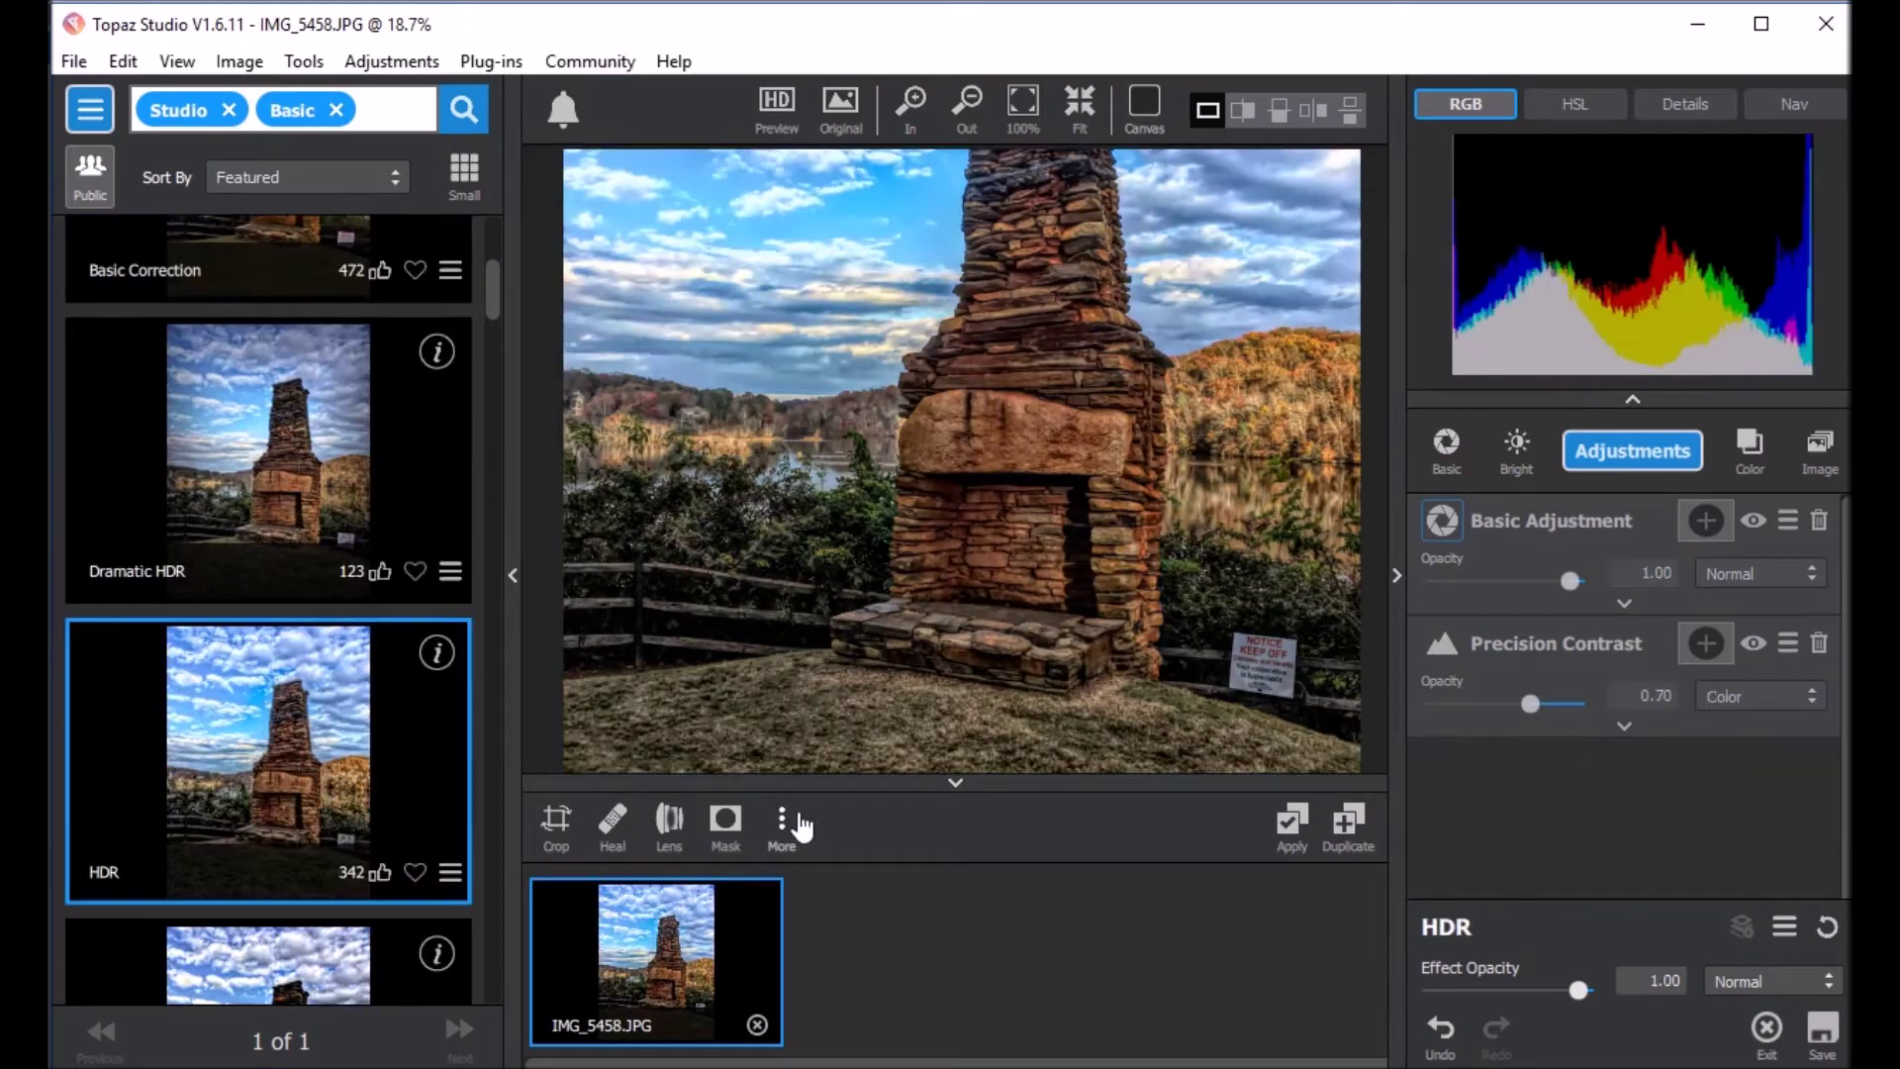
{"action": "mouse_move", "coordinate": [1568, 580]}
{"action": "left_mouse_down"}
{"action": "mouse_move", "coordinate": [1474, 580]}
{"action": "mouse_move", "coordinate": [1605, 579]}
{"action": "left_mouse_up"}
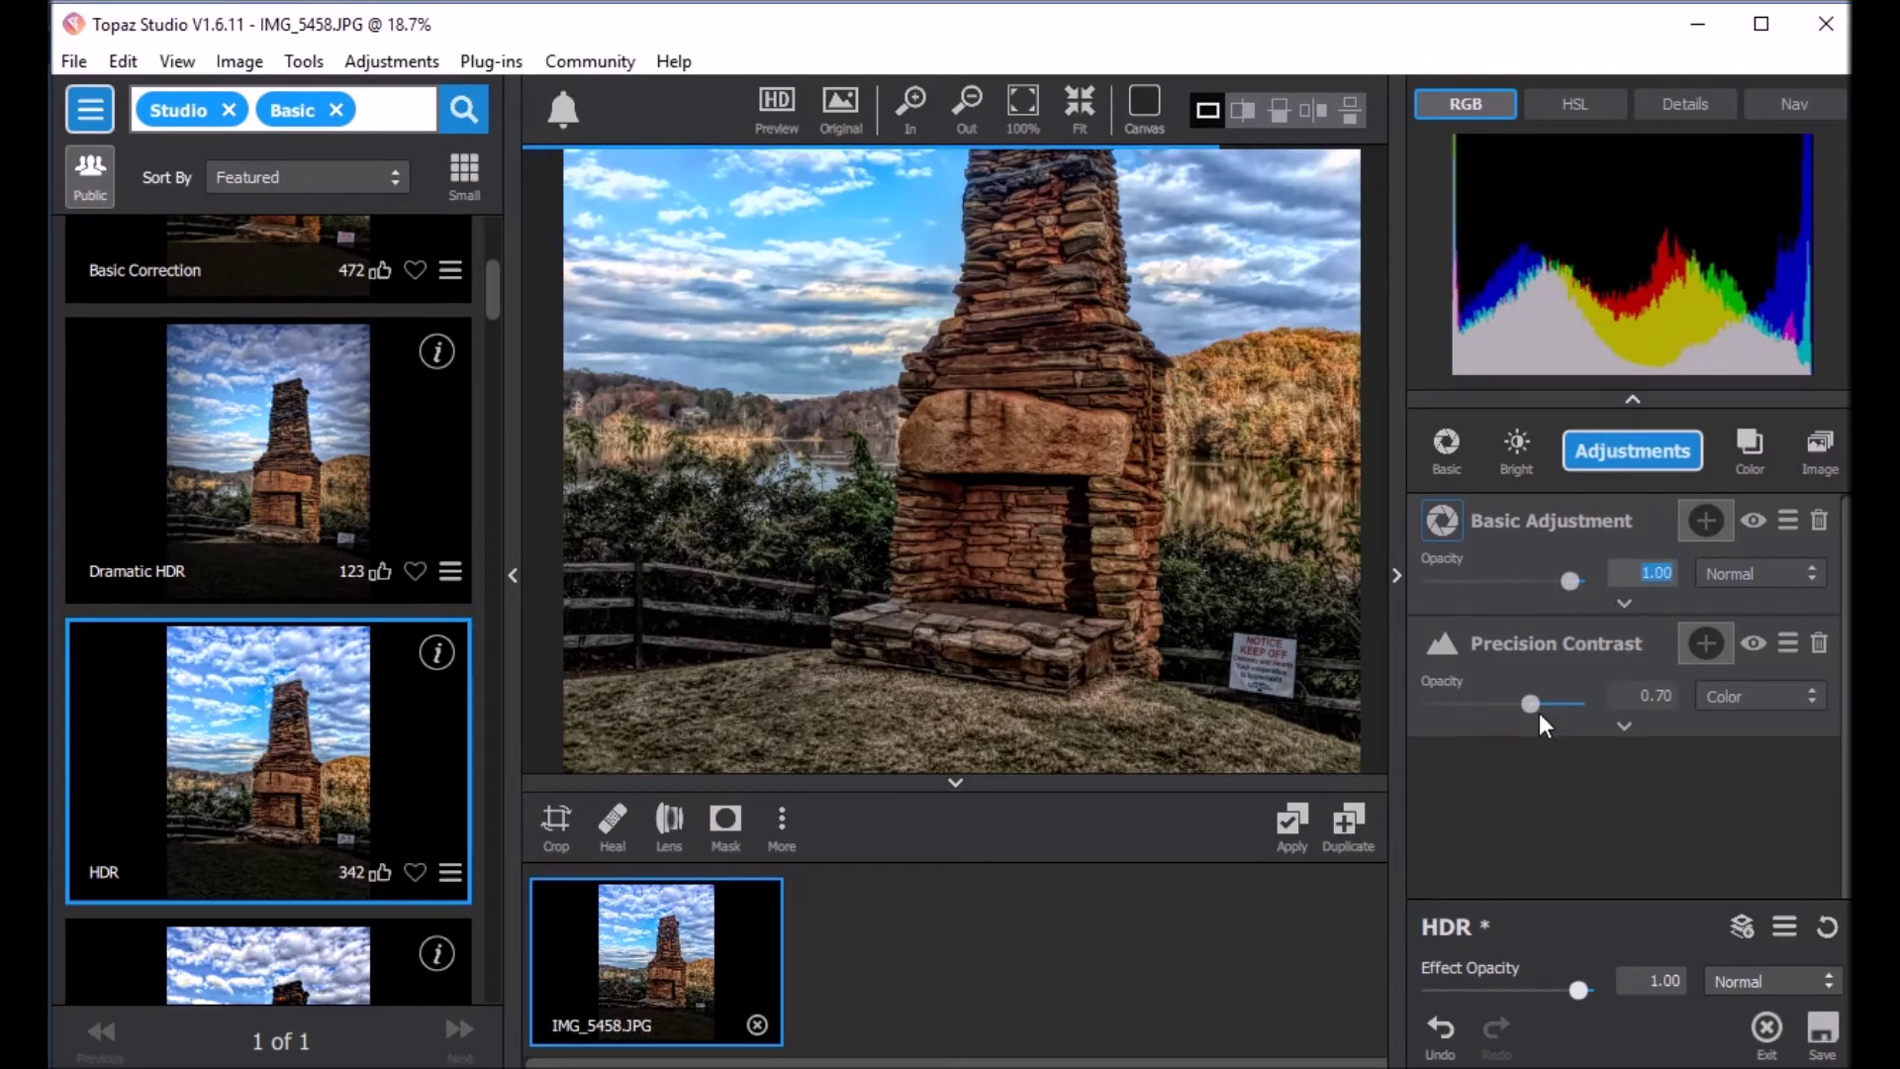
{"action": "mouse_move", "coordinate": [1530, 702]}
{"action": "left_mouse_down"}
{"action": "mouse_move", "coordinate": [1564, 699]}
{"action": "mouse_move", "coordinate": [1536, 702]}
{"action": "left_mouse_up"}
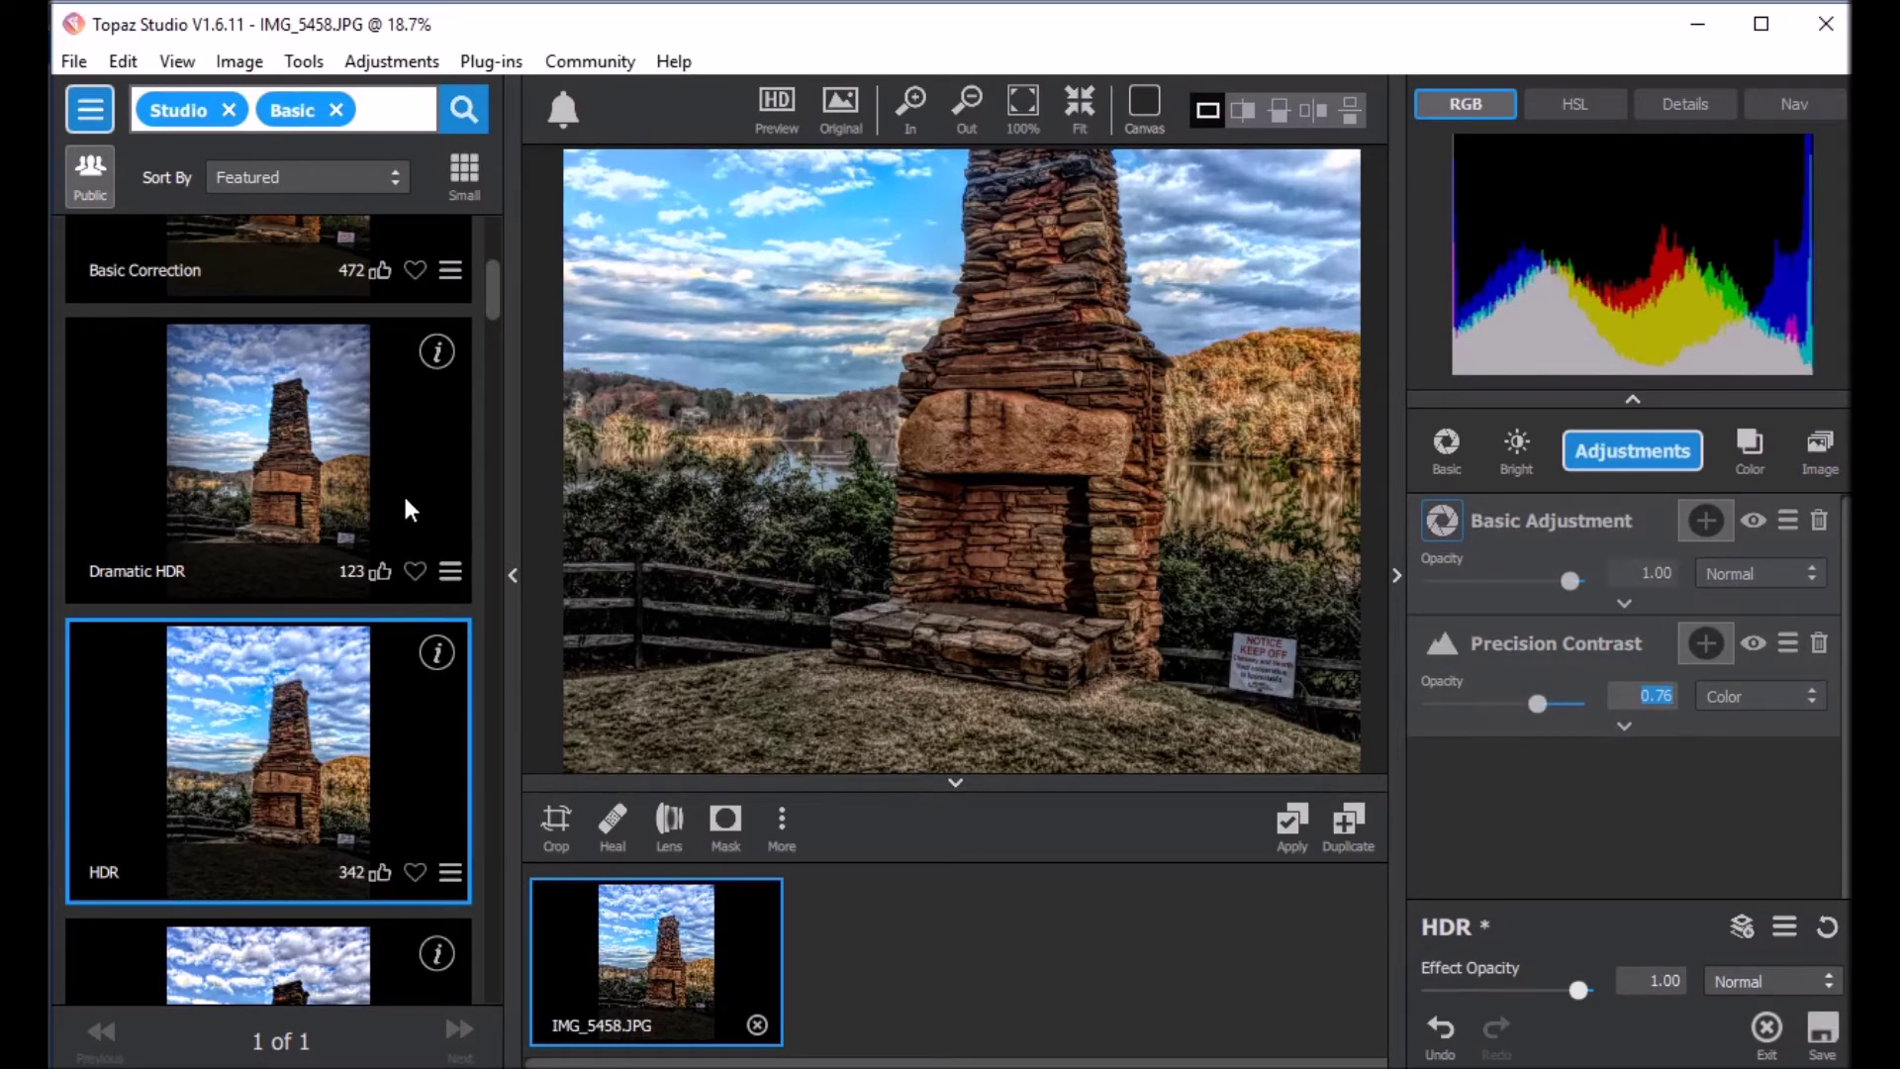
{"action": "scroll", "coordinate": [401, 491], "scroll_direction": "up", "scroll_amount": 4}
{"action": "left_click", "coordinate": [280, 543]}
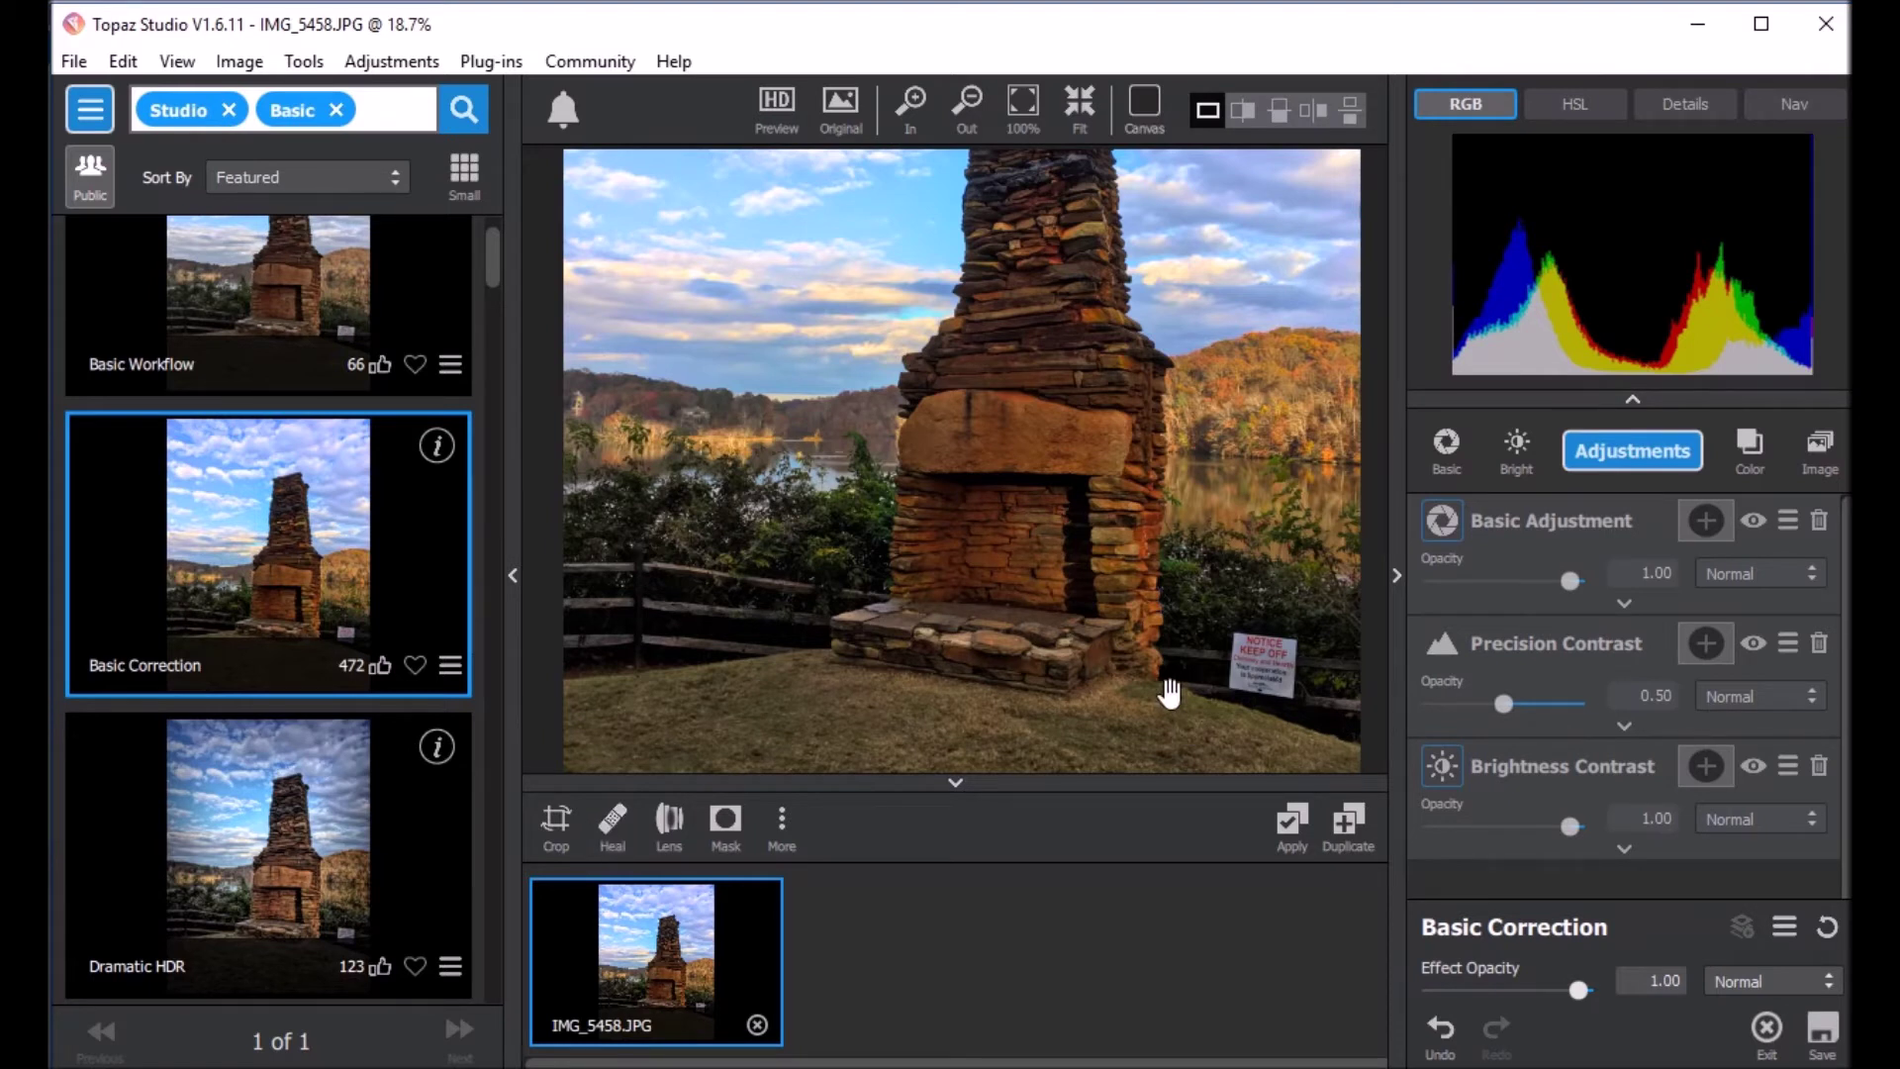
Step: Use the Healing Brush to remove the Keep Off sign and a rock from the grass
{"action": "left_click", "coordinate": [614, 826]}
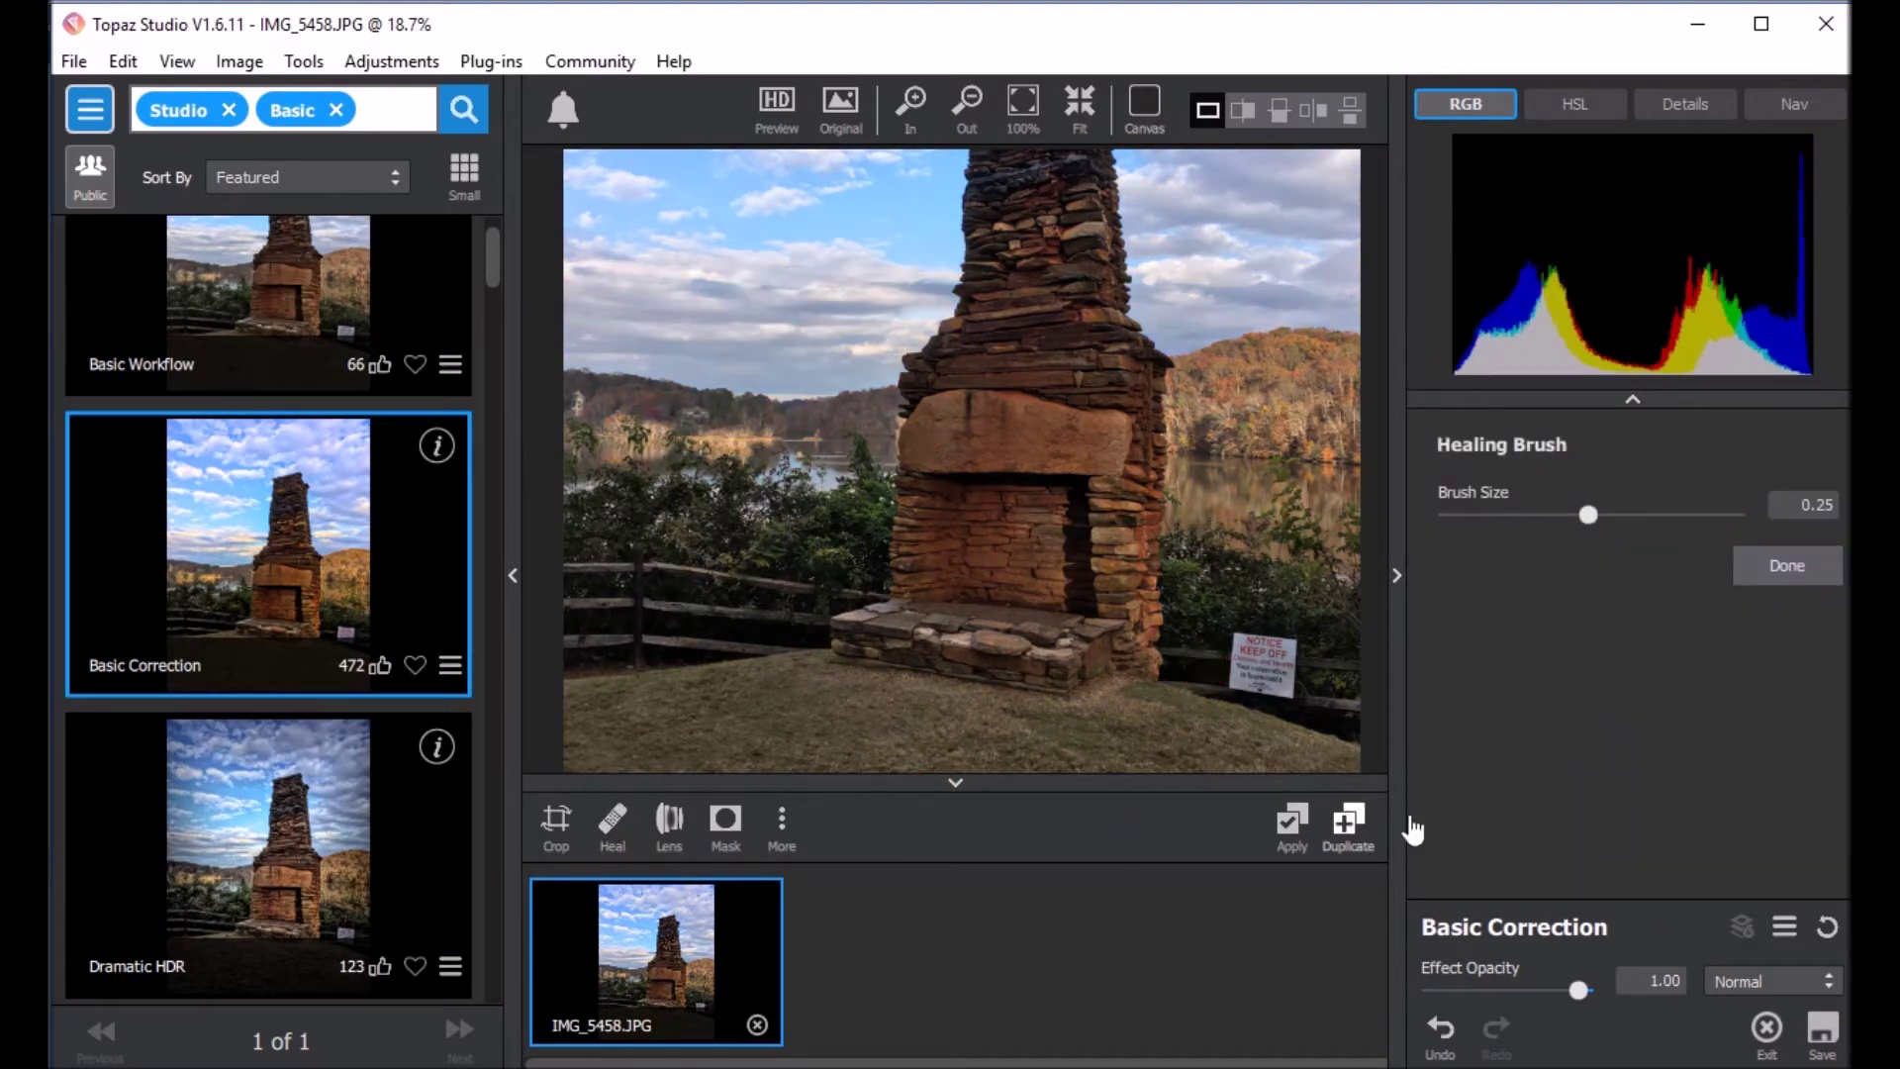
{"action": "mouse_move", "coordinate": [1222, 672]}
{"action": "left_mouse_down"}
{"action": "mouse_move", "coordinate": [1294, 670]}
{"action": "mouse_move", "coordinate": [1301, 651]}
{"action": "mouse_move", "coordinate": [1252, 677]}
{"action": "left_mouse_up"}
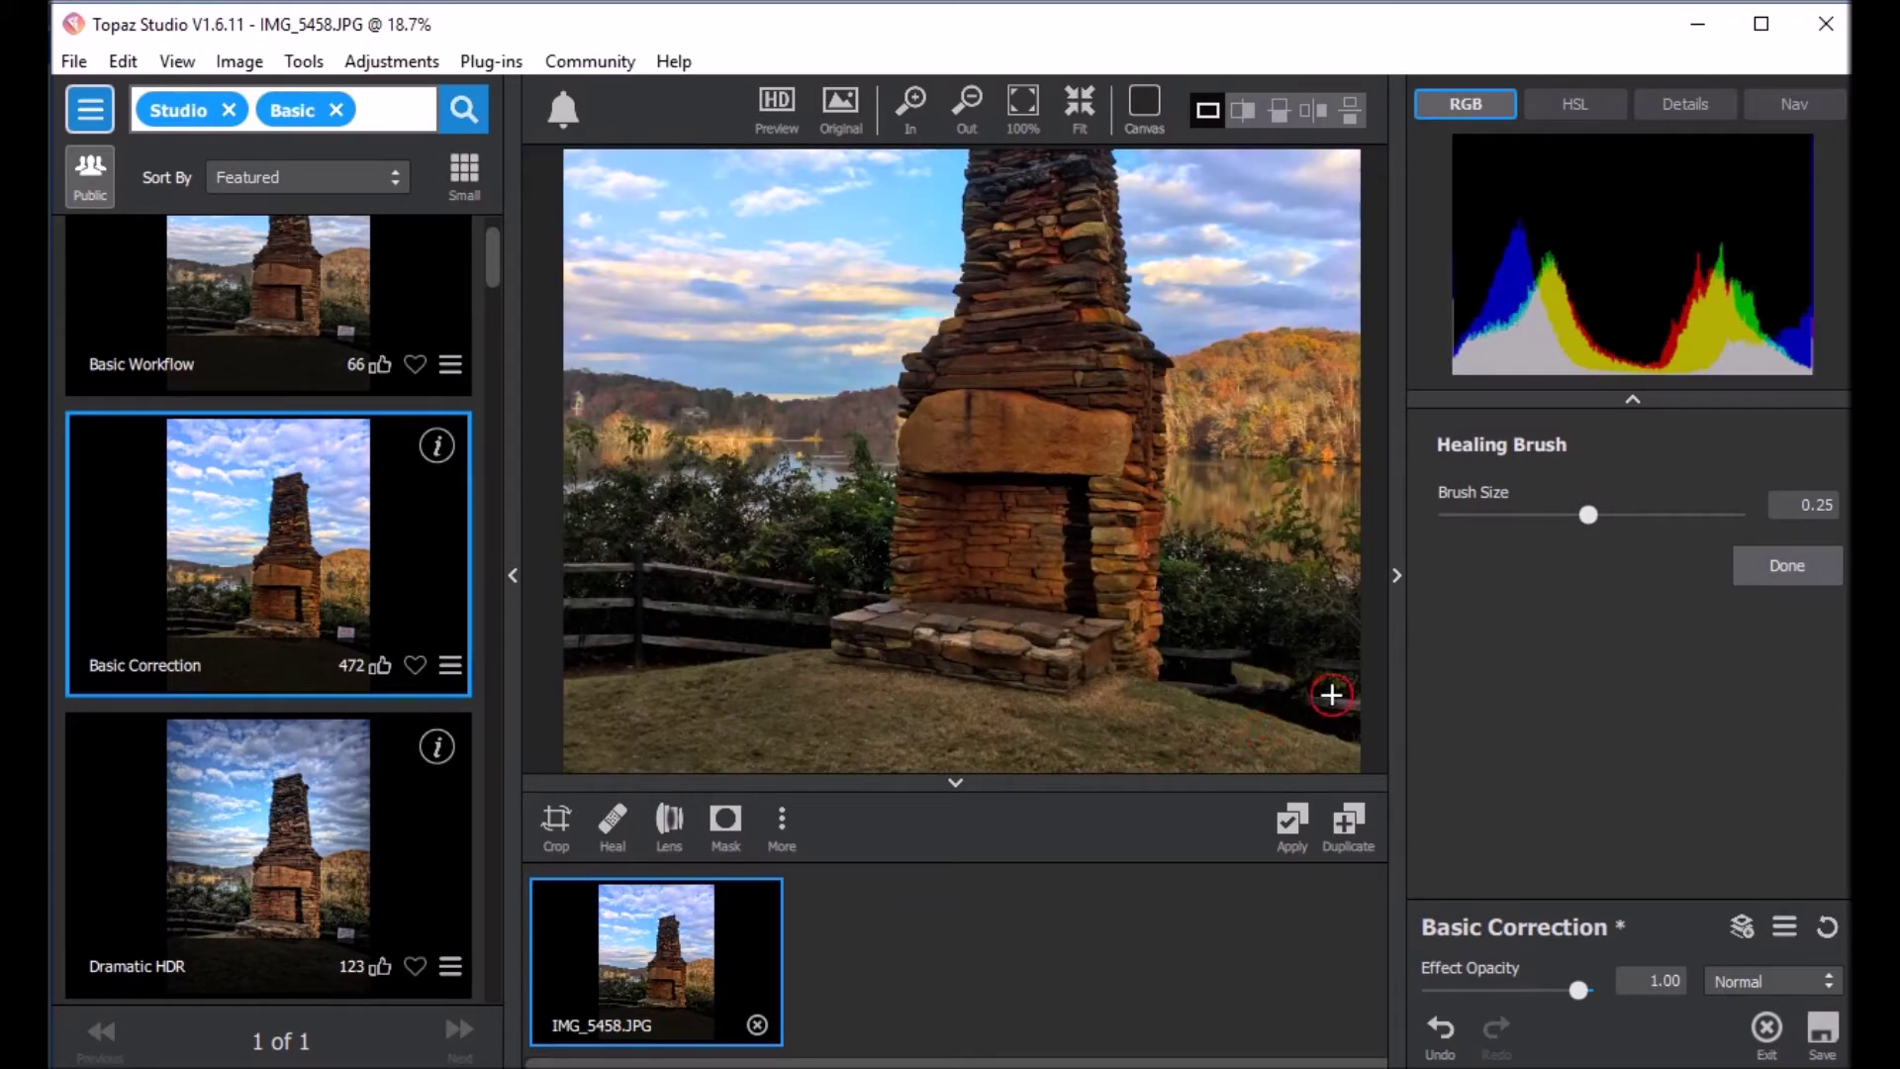
{"action": "scroll", "coordinate": [1283, 721], "scroll_direction": "up", "scroll_amount": 4}
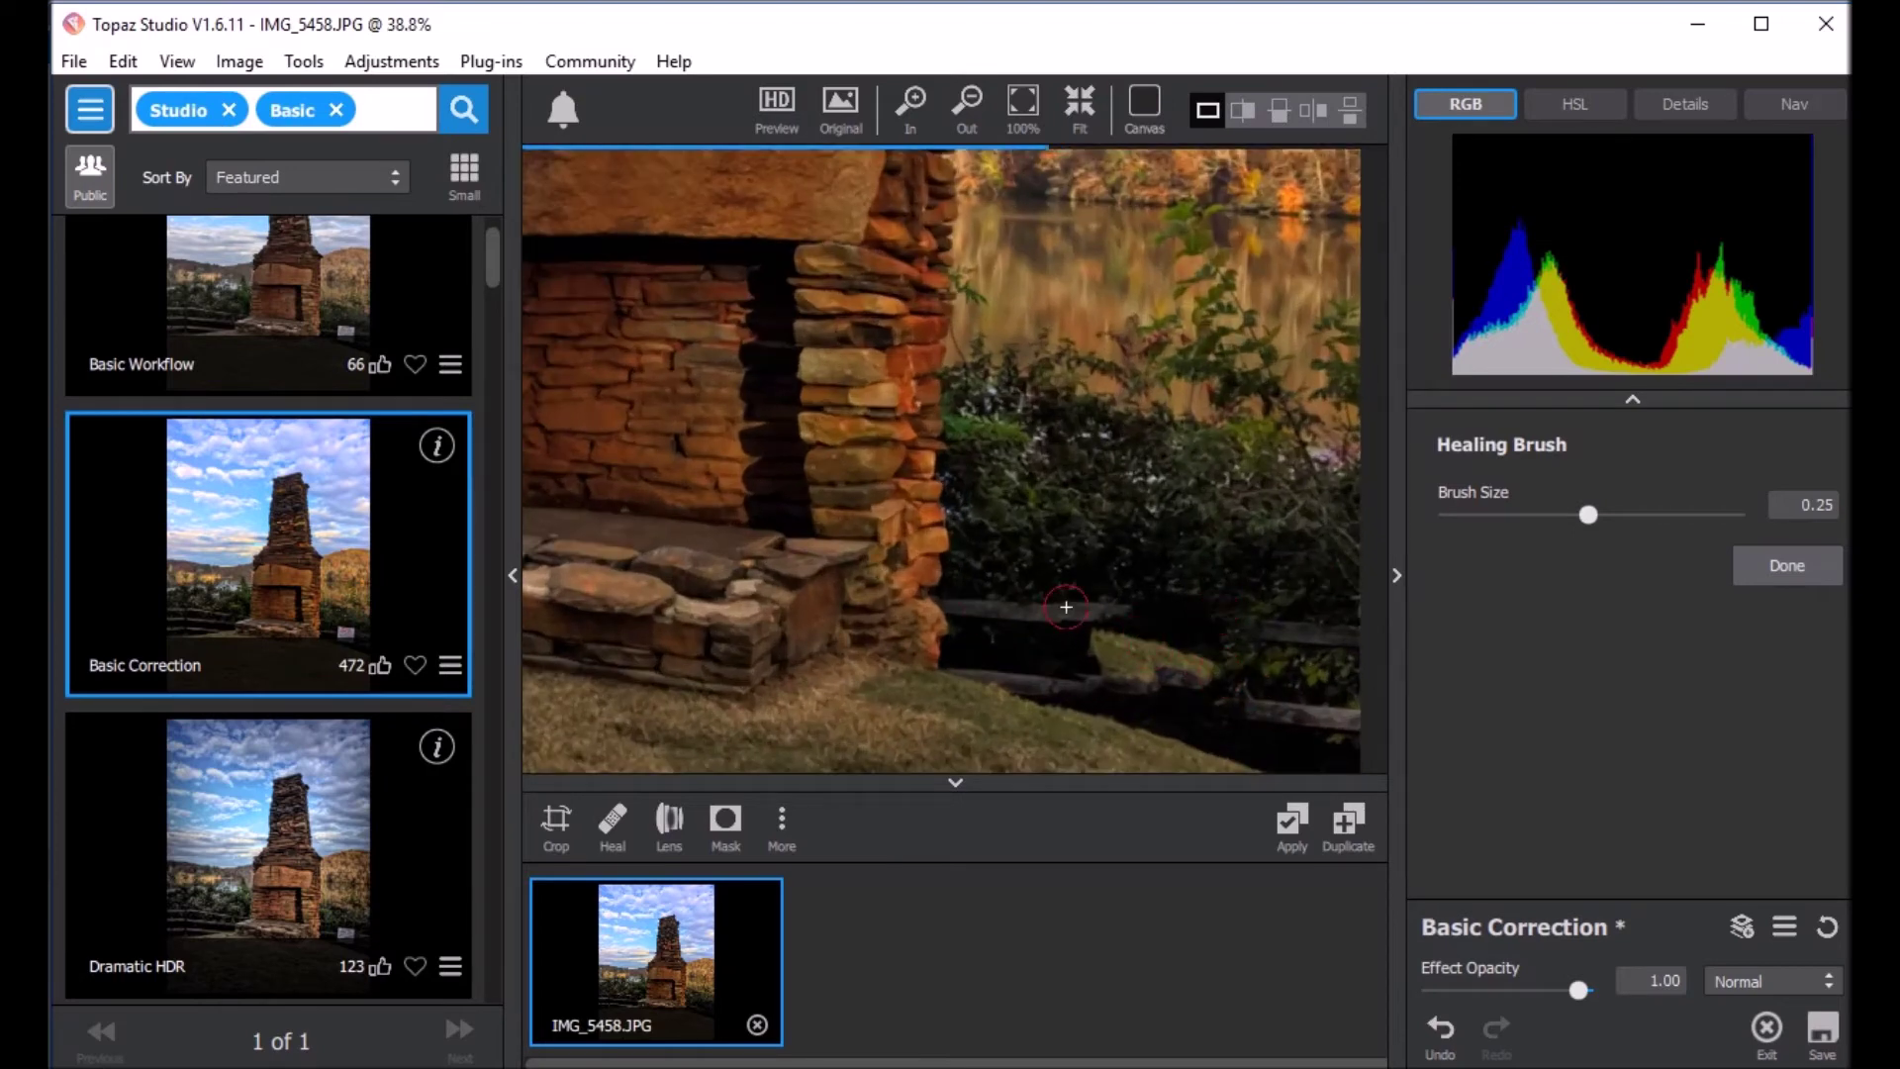
{"action": "left_click_drag", "start_coordinate": [1066, 624], "coordinate": [1193, 626]}
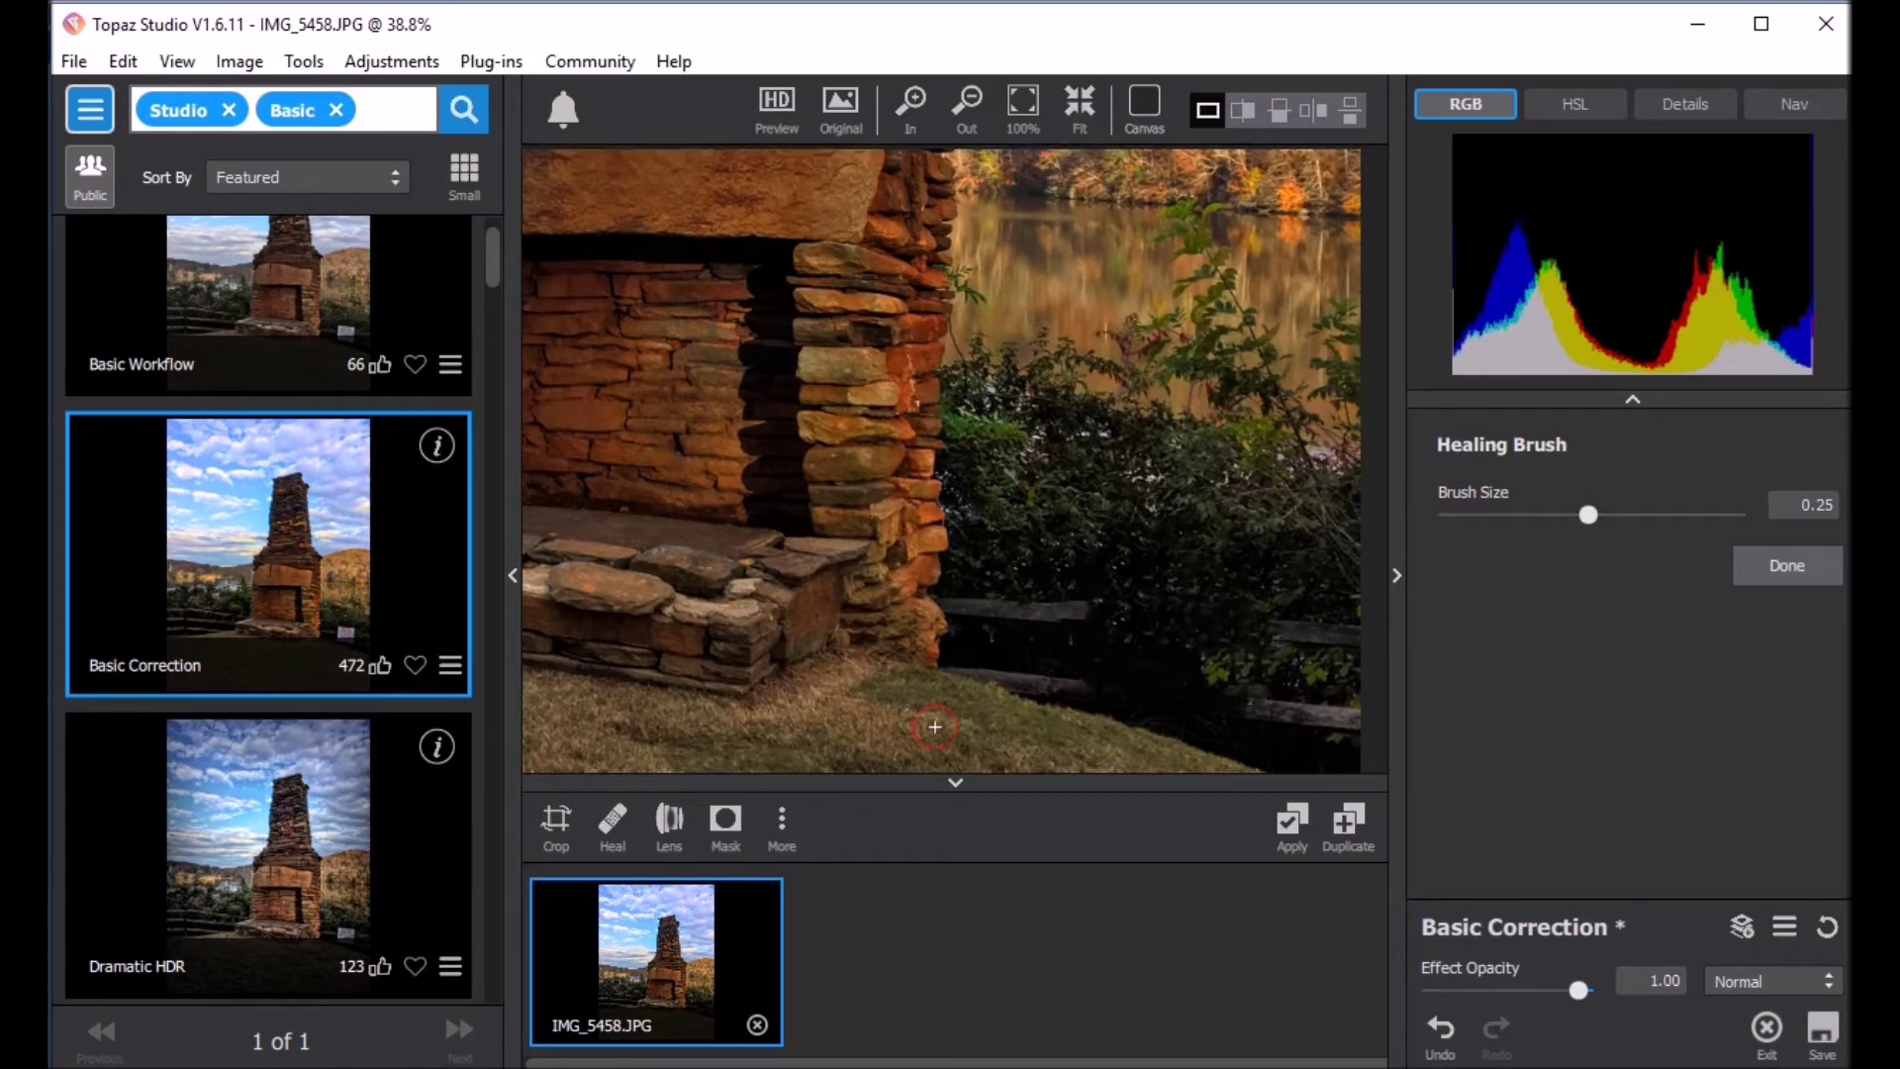
Step: Bring up the More menu with Image Size, Rotate and Flip options
{"action": "scroll", "coordinate": [1016, 690], "scroll_direction": "down", "scroll_amount": 3}
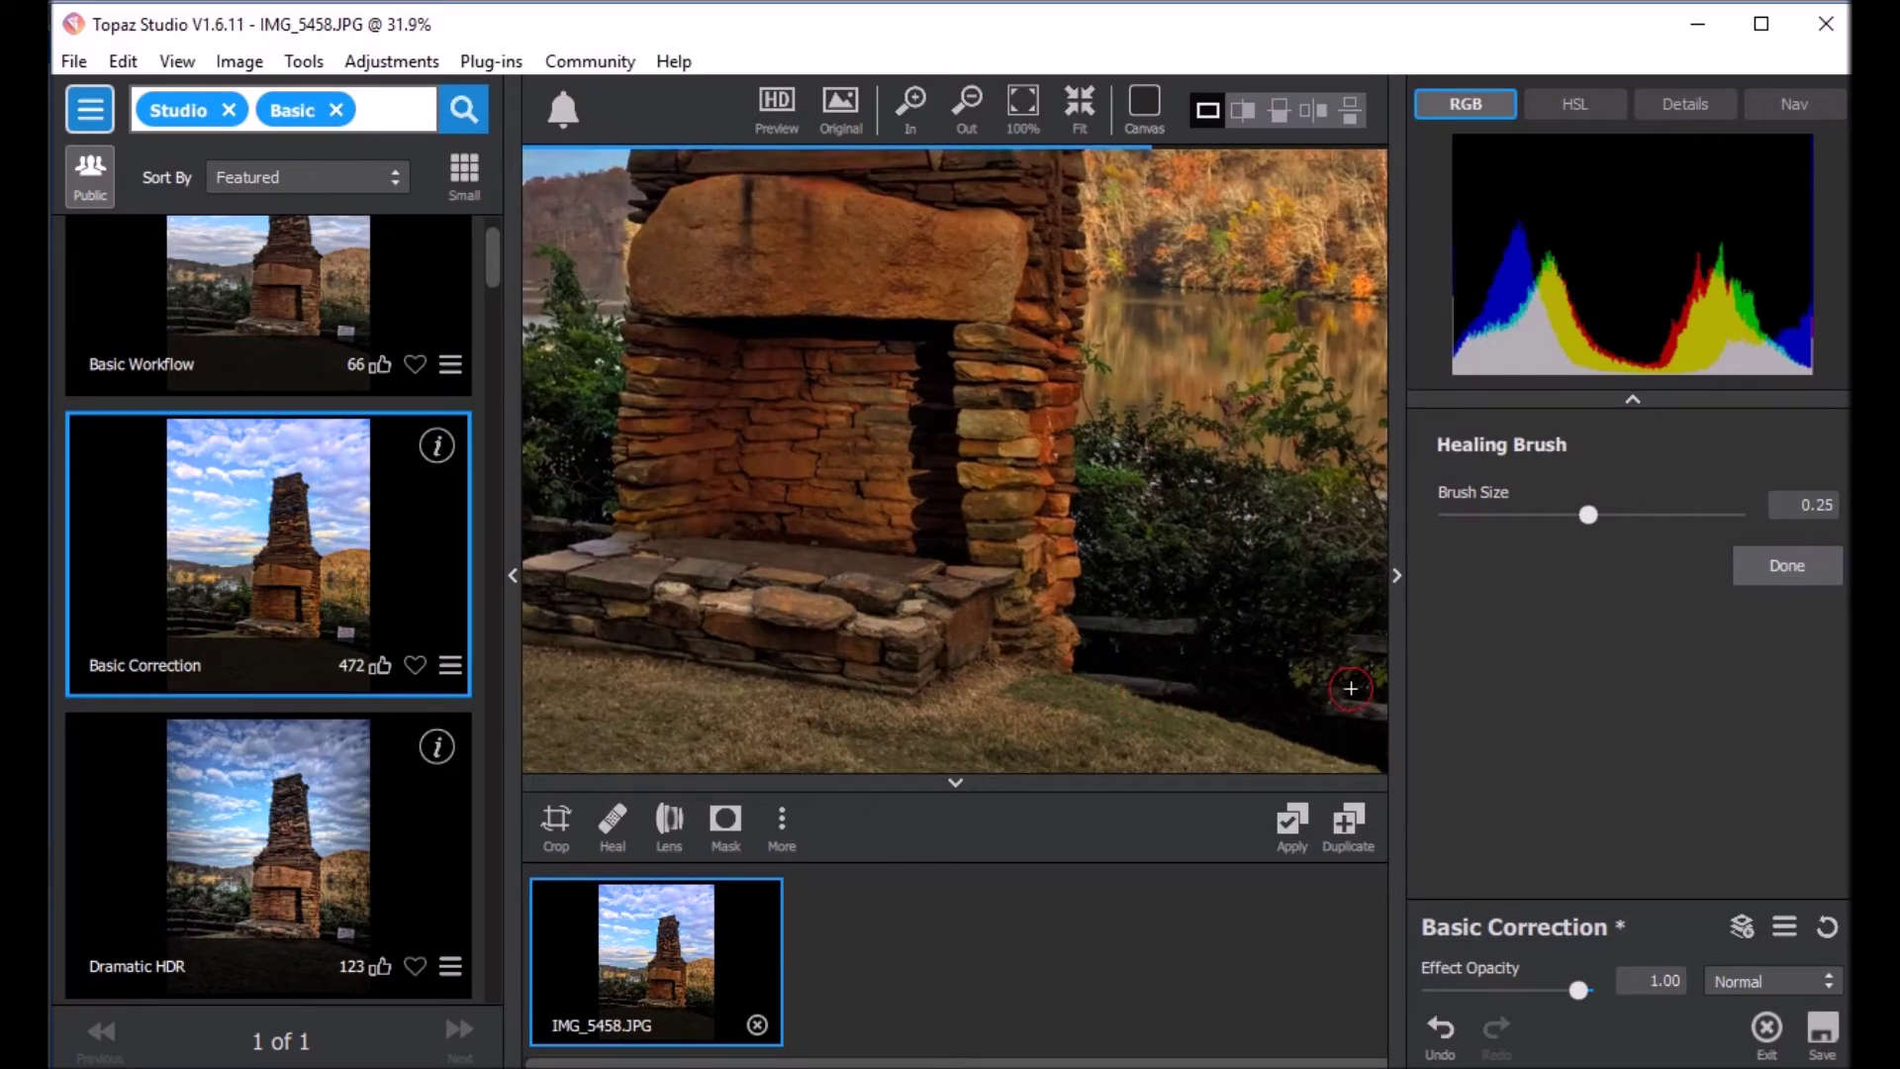
{"action": "scroll", "coordinate": [1226, 661], "scroll_direction": "down", "scroll_amount": 3}
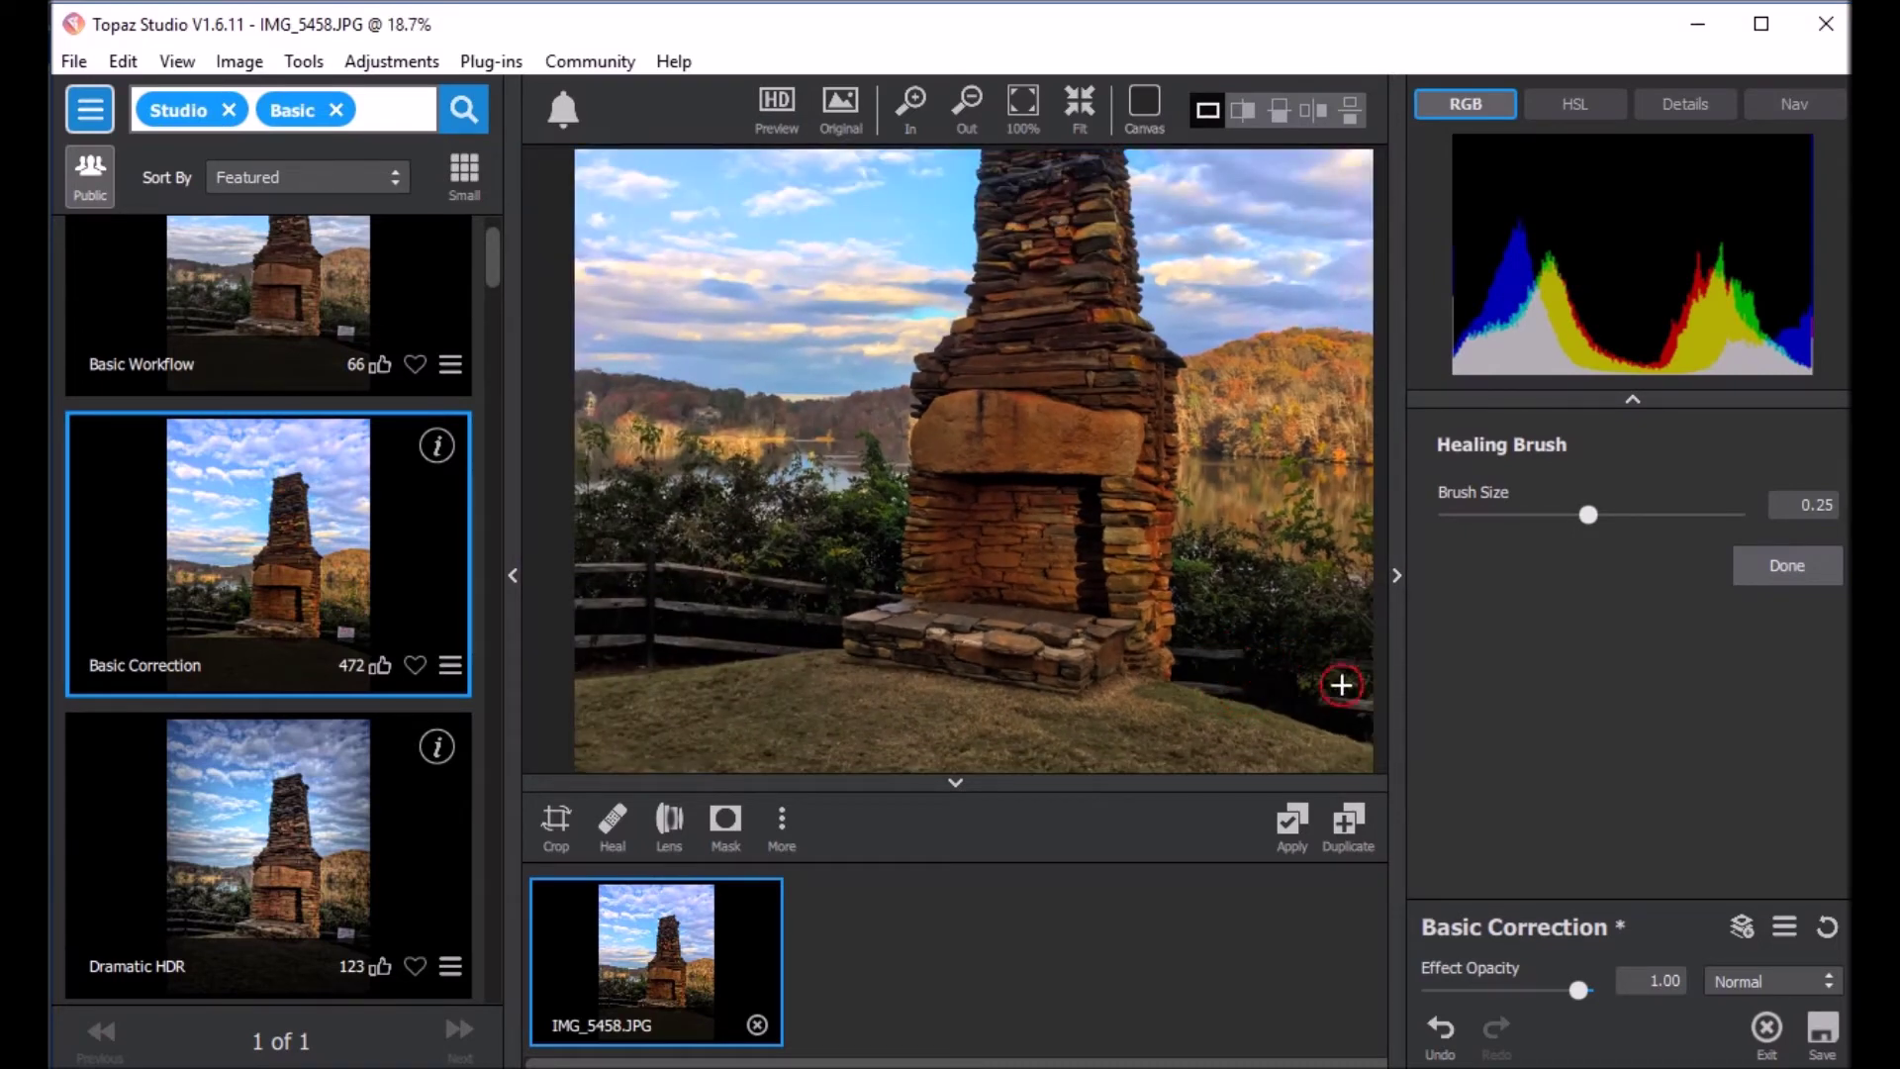
{"action": "scroll", "coordinate": [1243, 658], "scroll_direction": "up", "scroll_amount": 1}
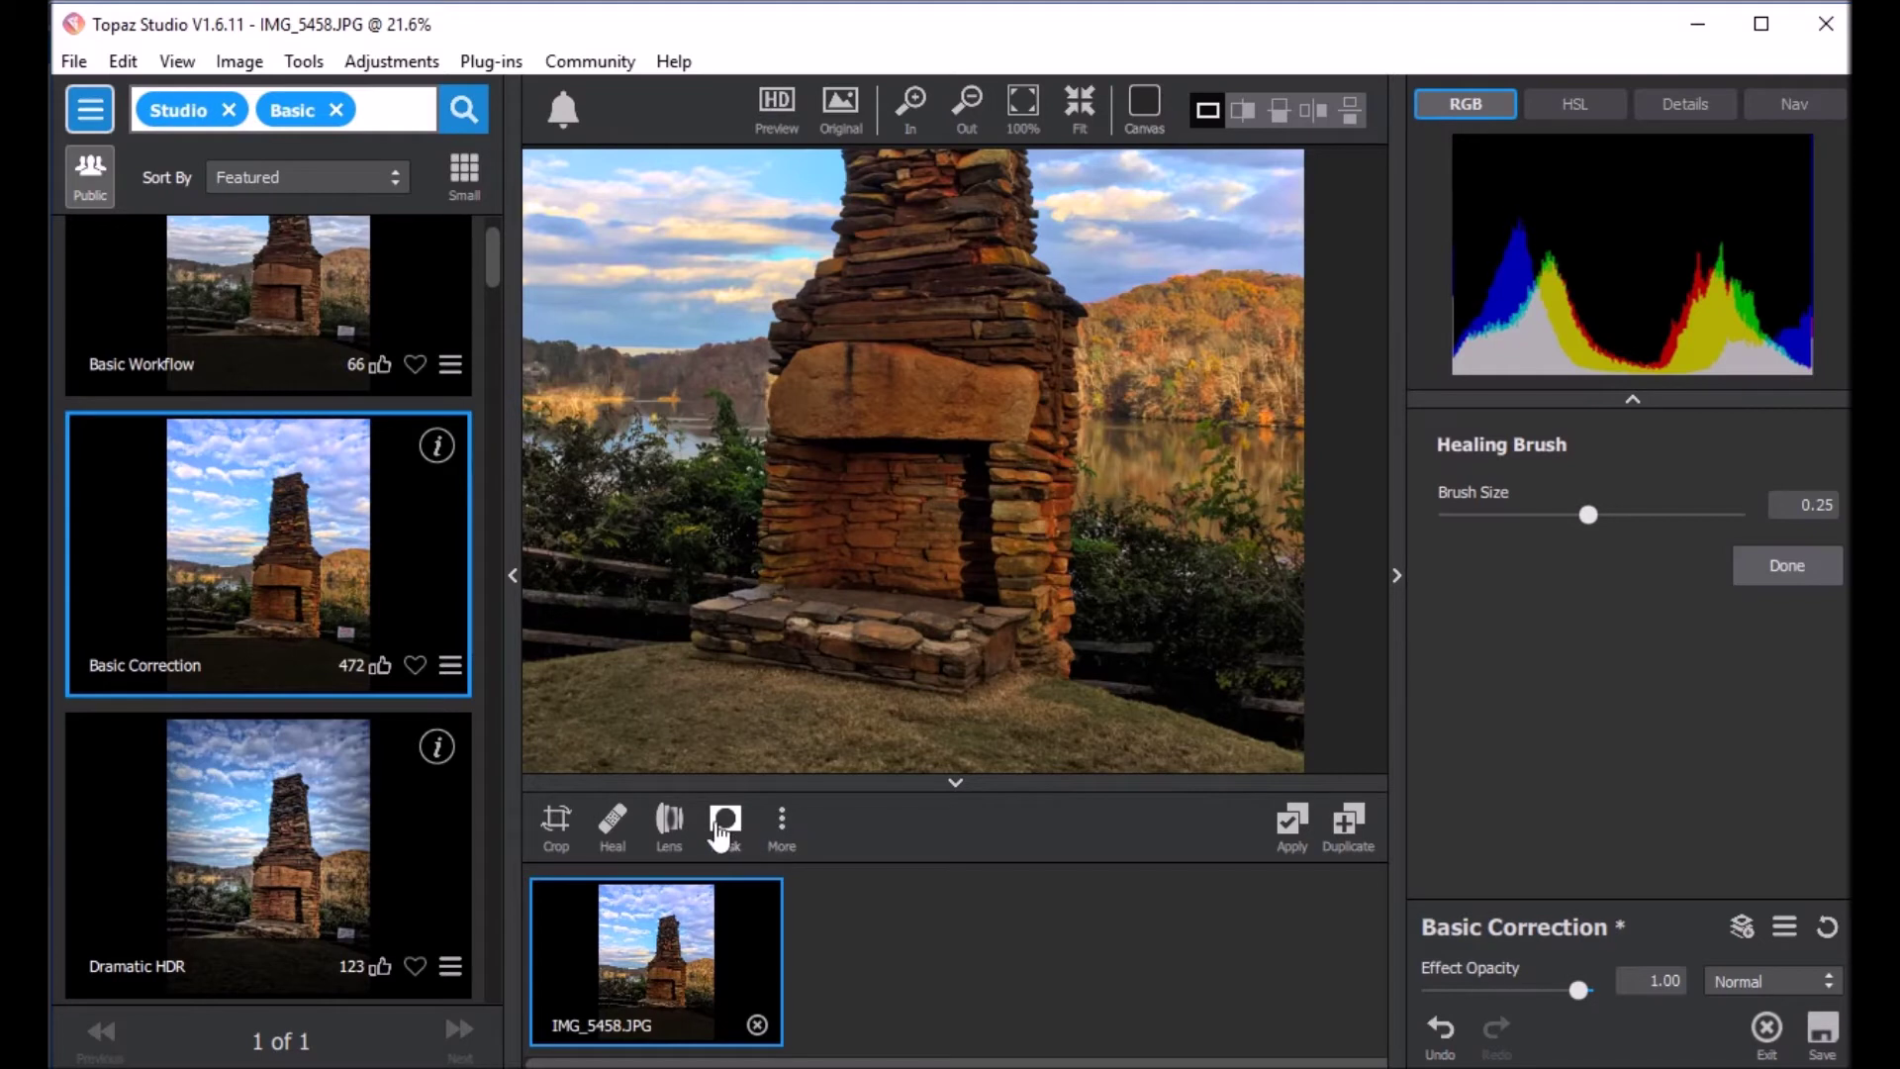
{"action": "left_click", "coordinate": [782, 821]}
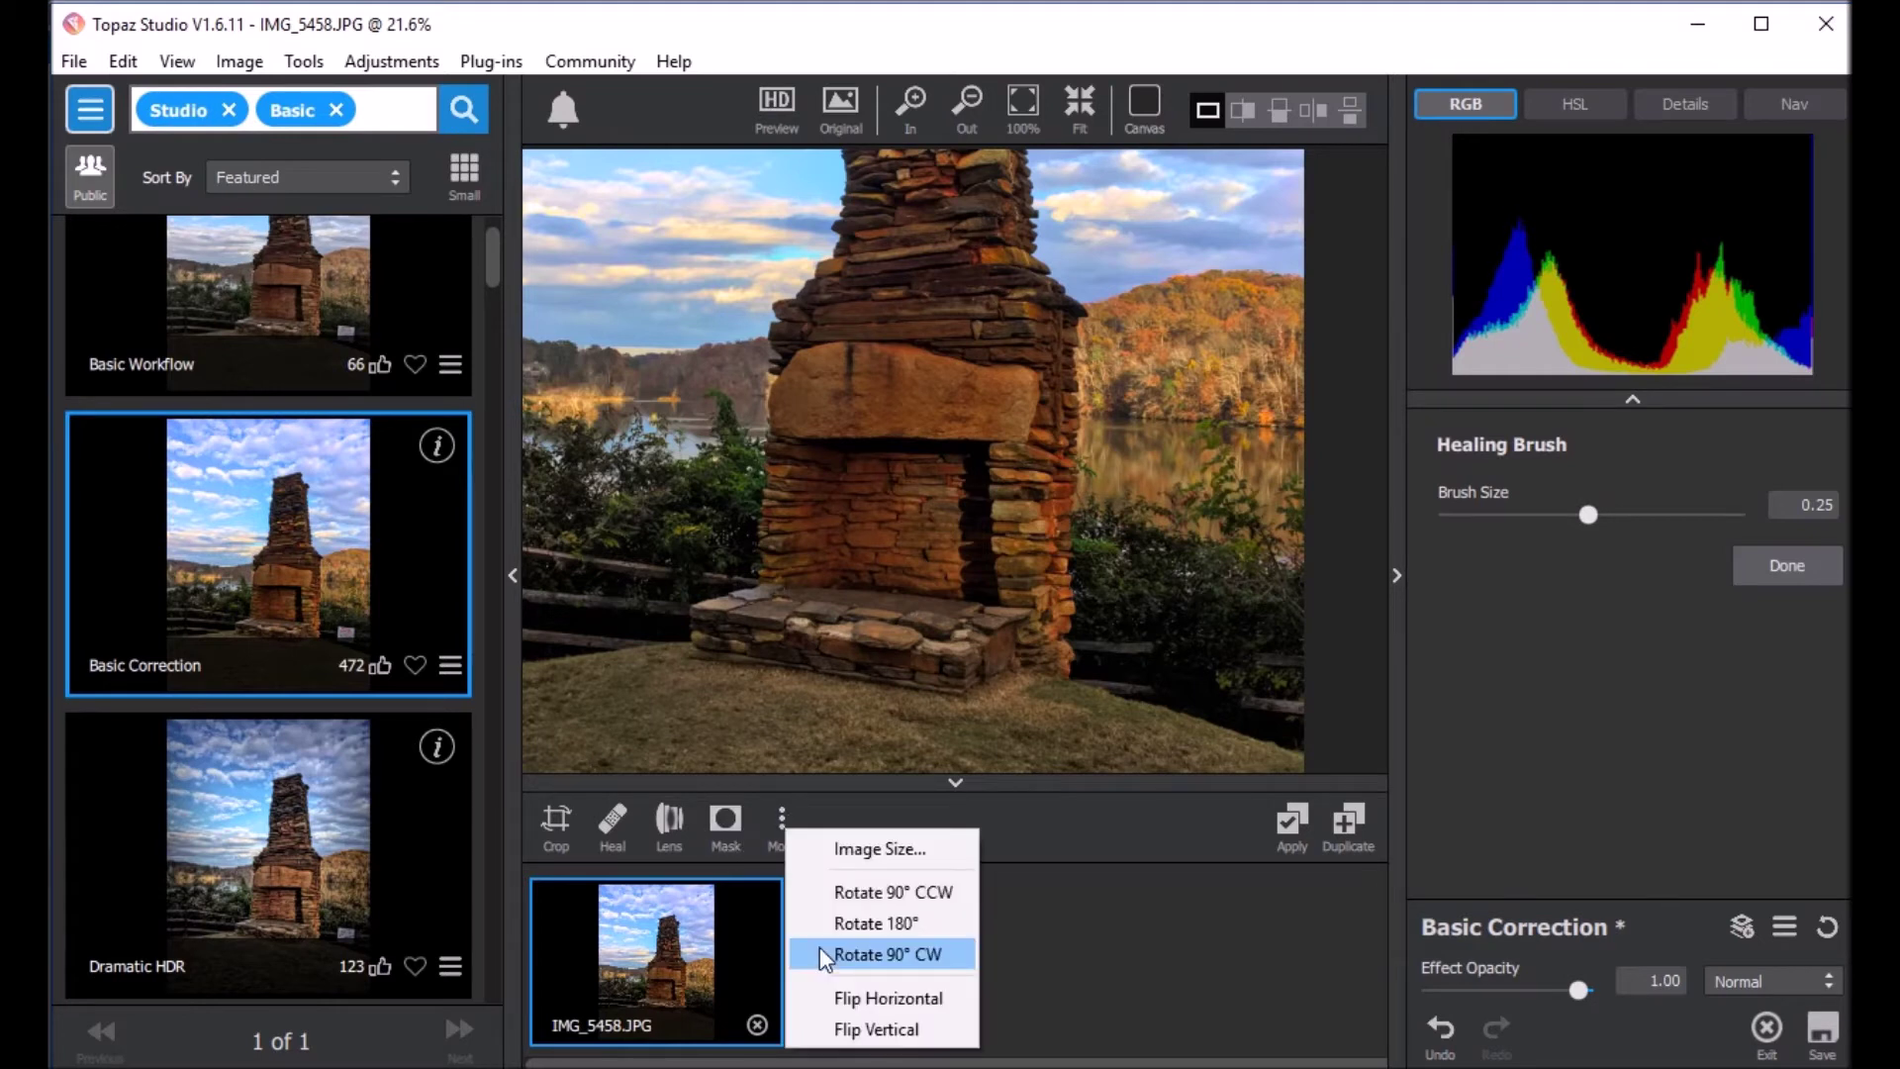
{"action": "left_click", "coordinate": [900, 853]}
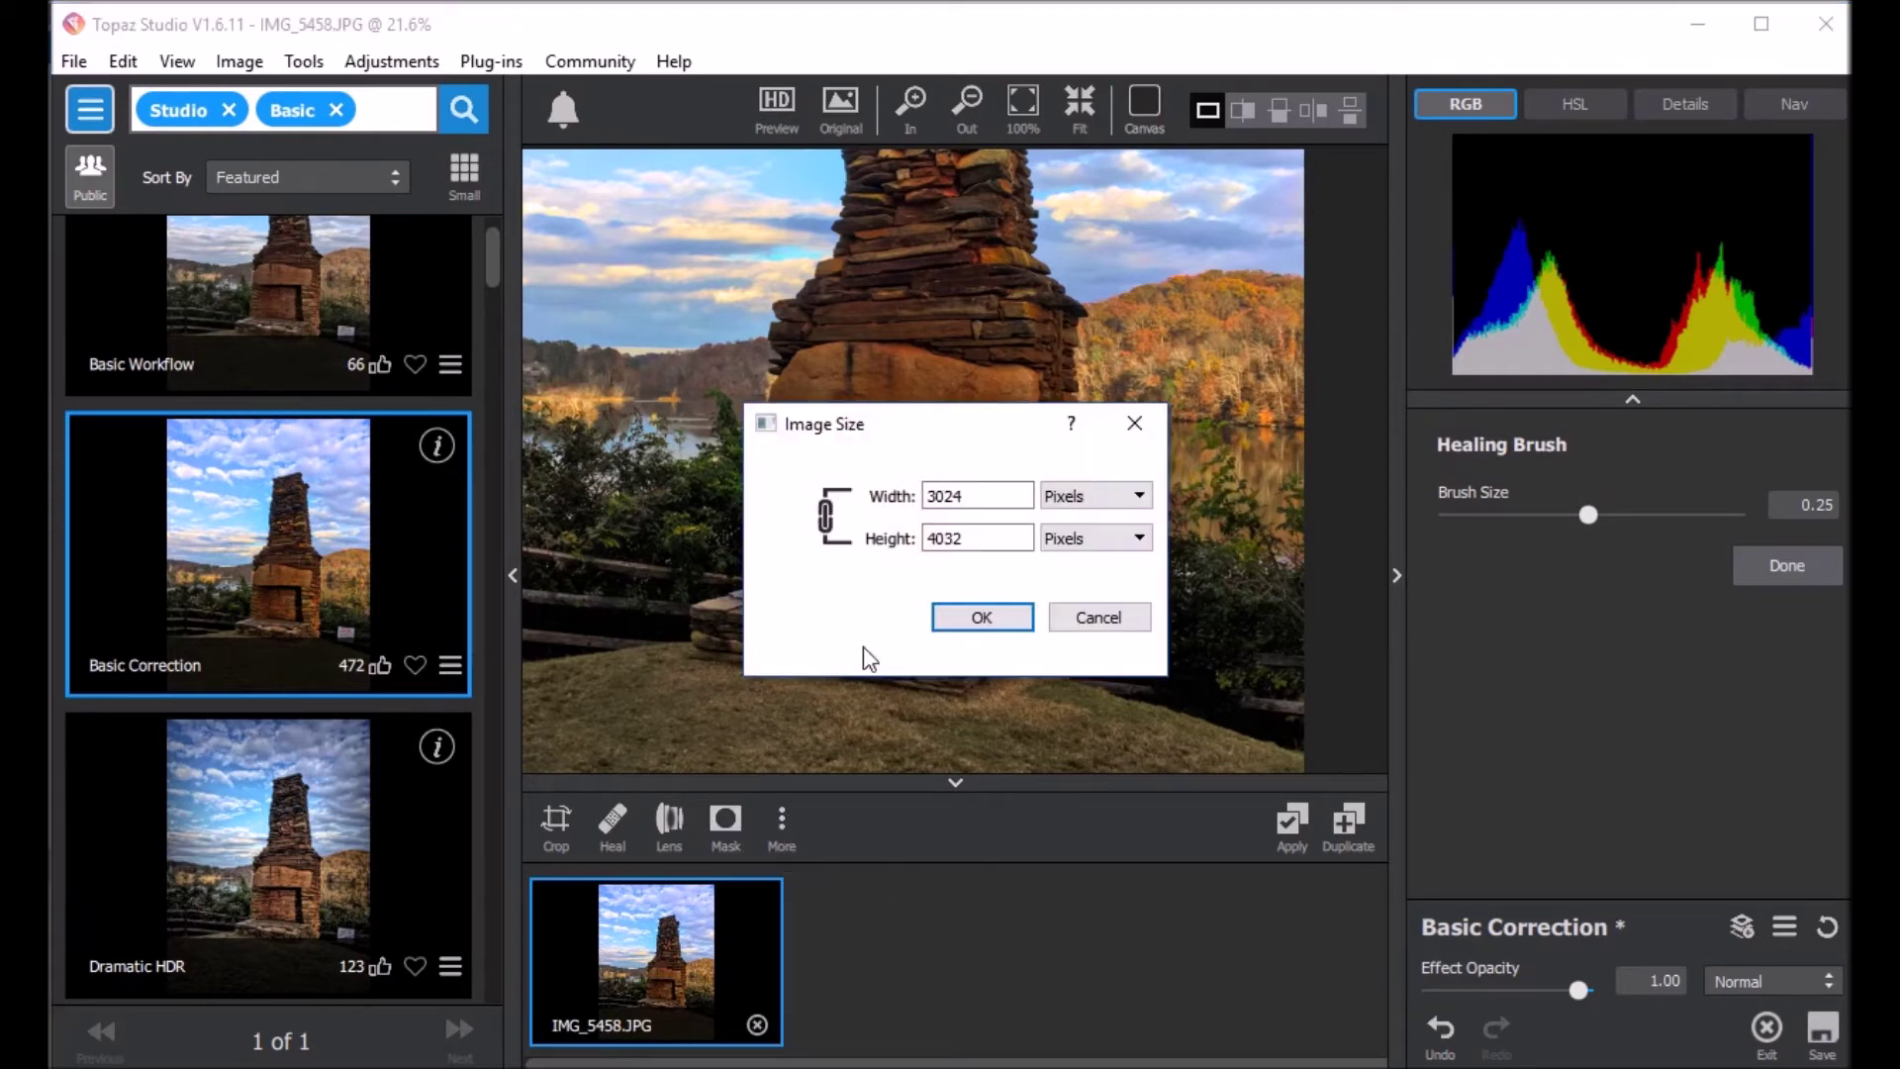
{"action": "type", "text": "5200"}
{"action": "left_click", "coordinate": [1098, 617]}
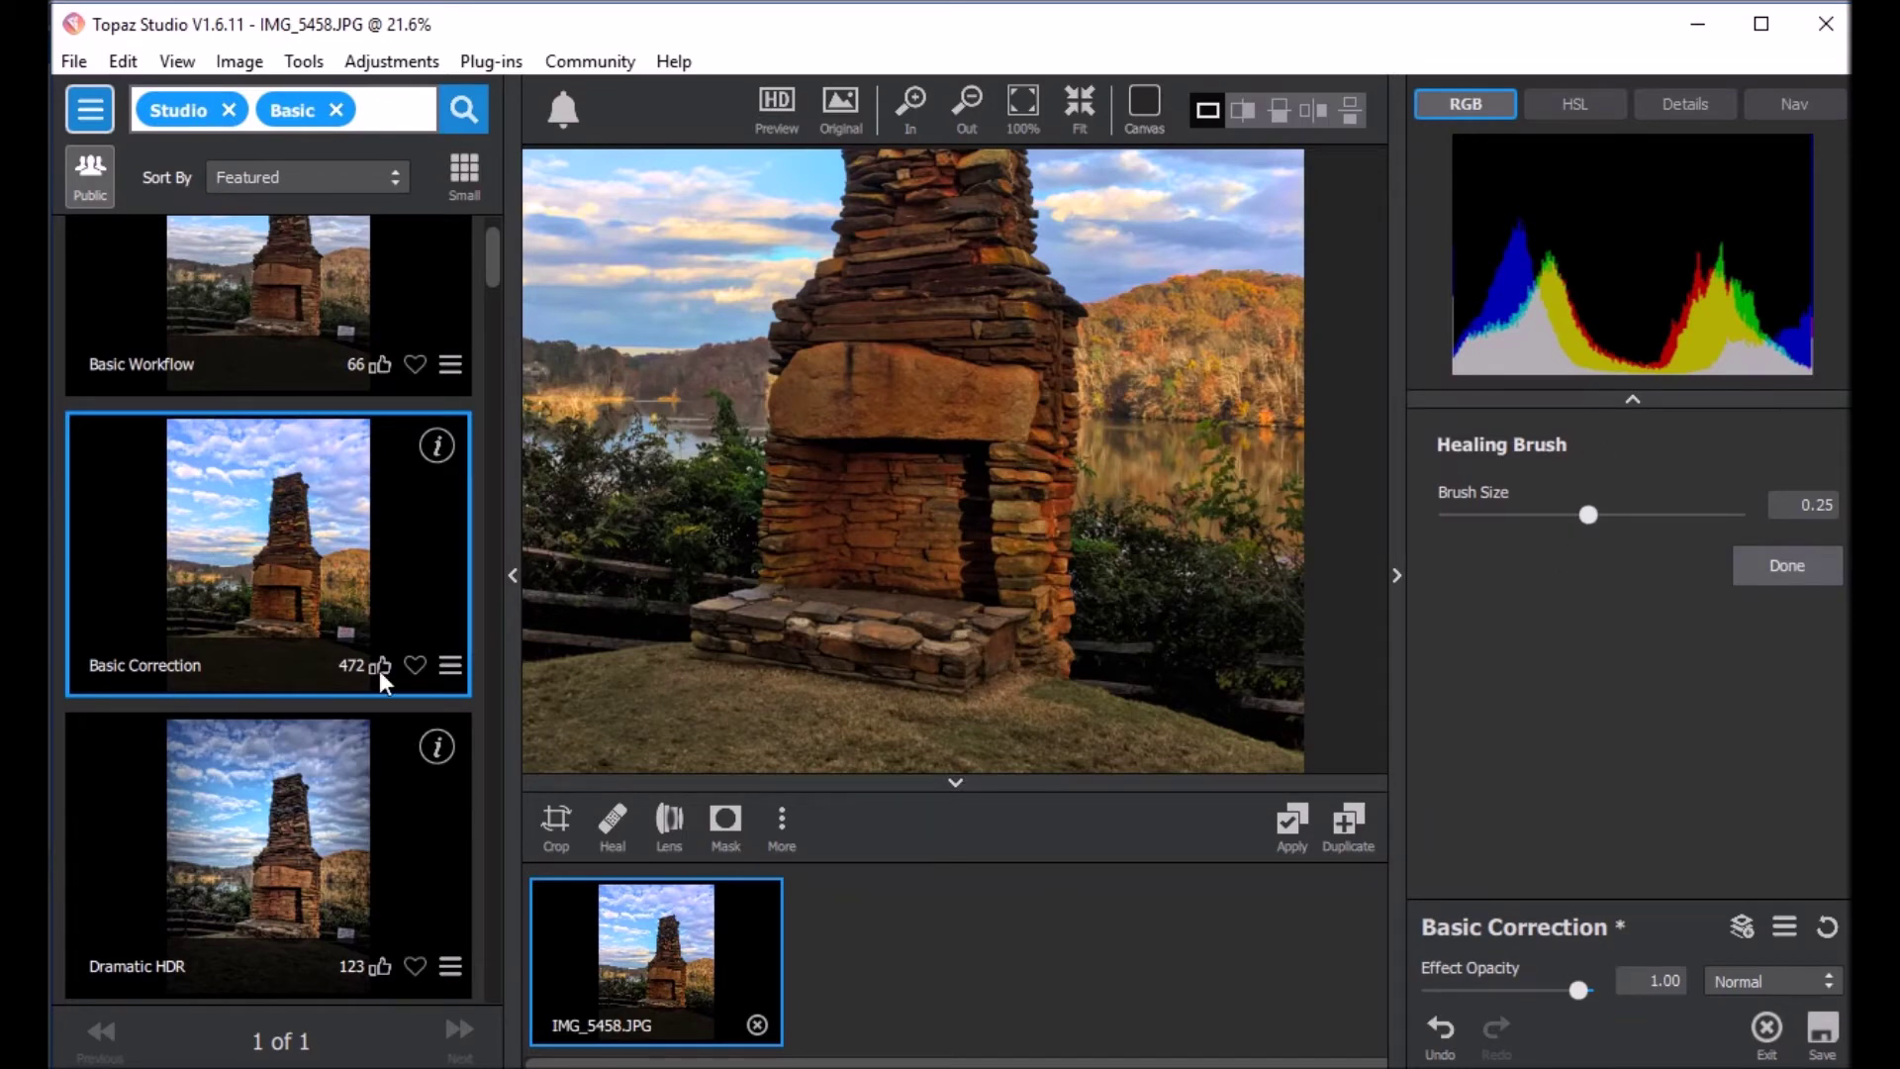
{"action": "left_click", "coordinate": [246, 648]}
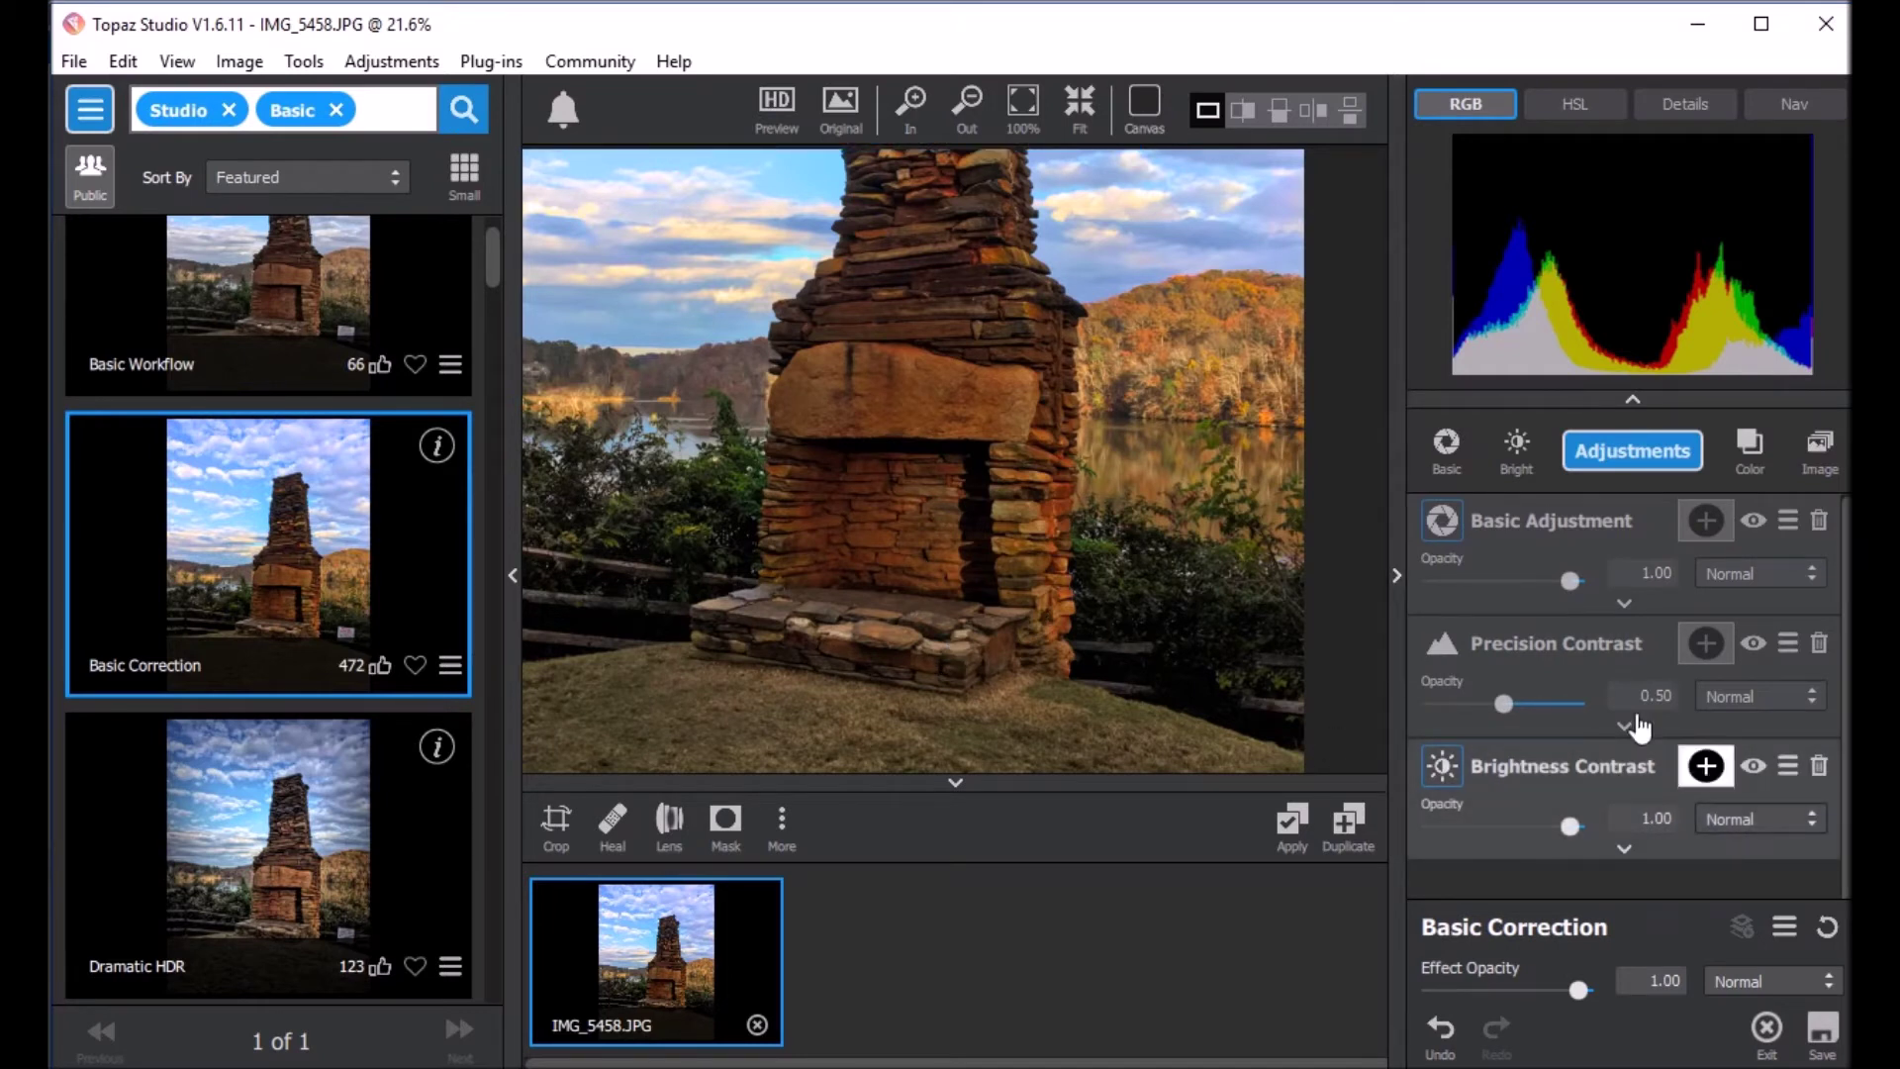
Step: In Basic Adjustment, try Auto White Balance, then set Exposure to 0.43 and Shadow to -0.14
{"action": "left_click", "coordinate": [1624, 602]}
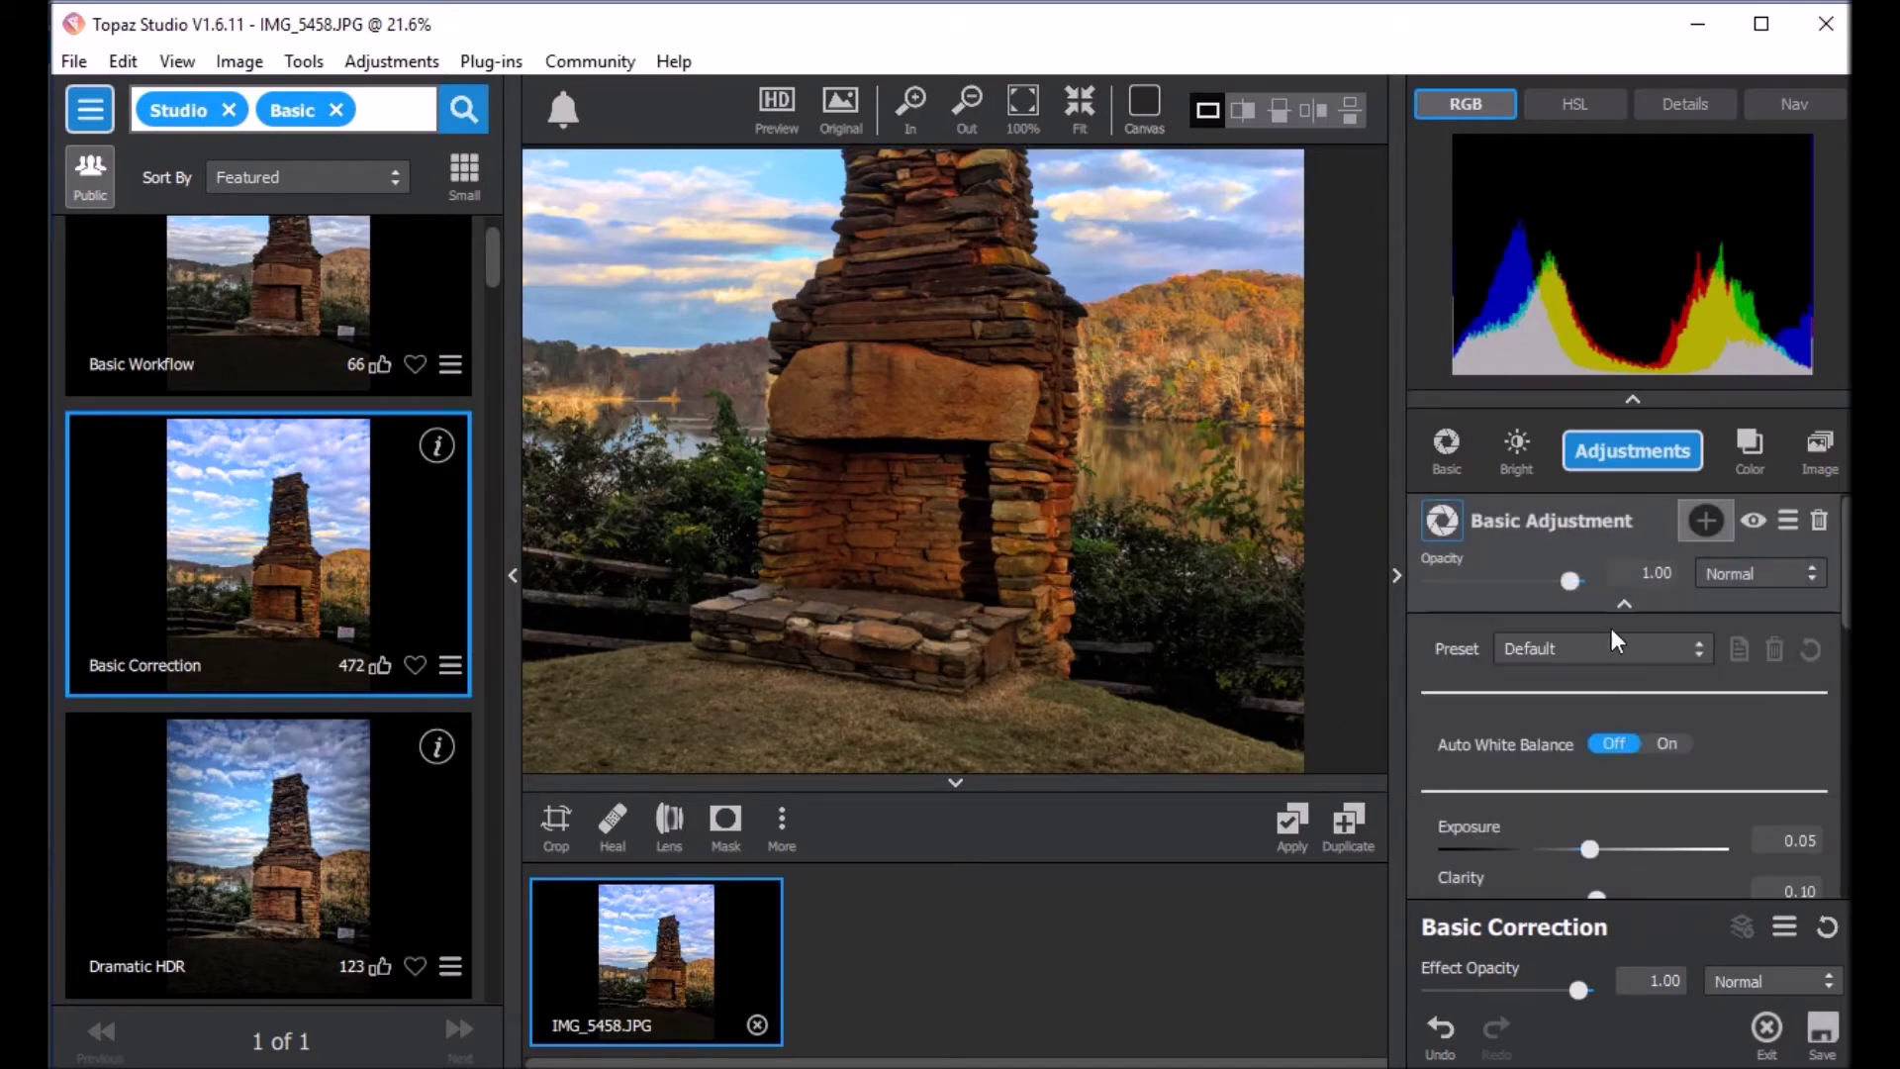
{"action": "scroll", "coordinate": [1672, 778], "scroll_direction": "down", "scroll_amount": 1}
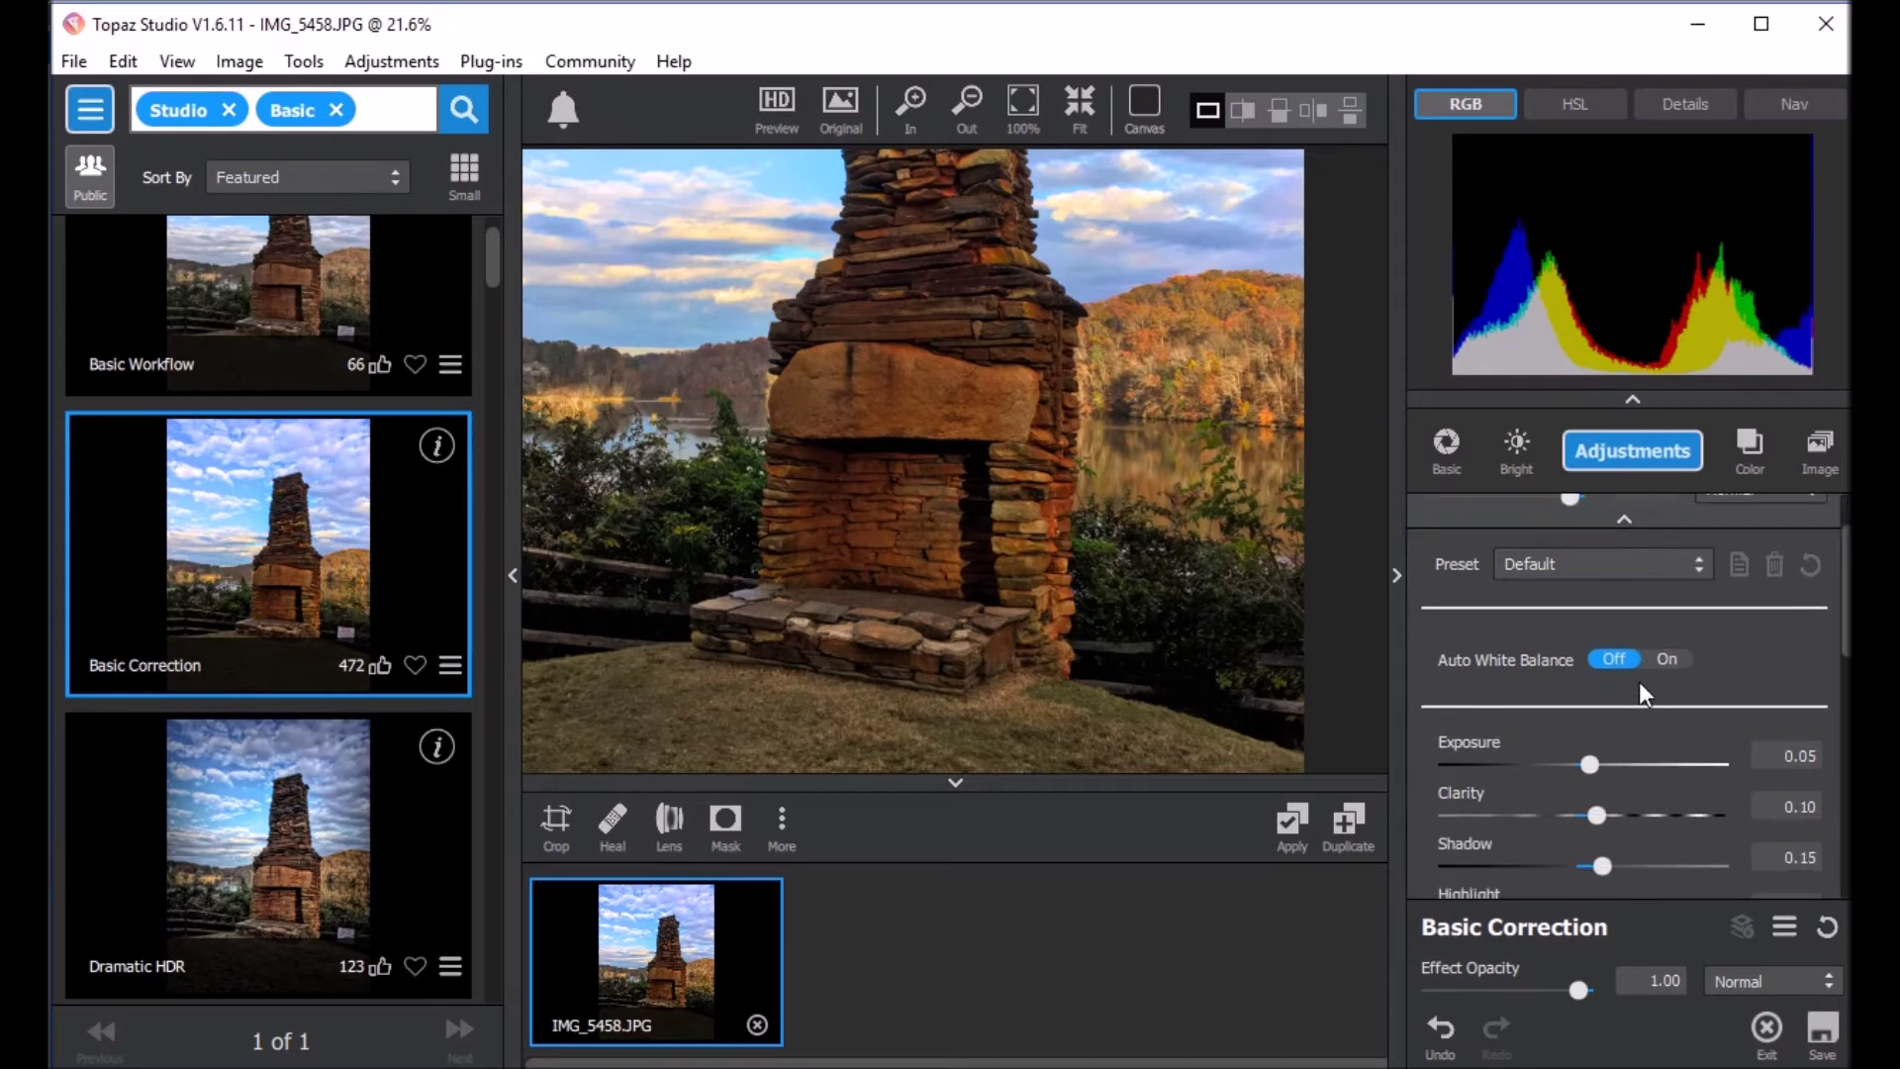
{"action": "left_click", "coordinate": [1662, 665]}
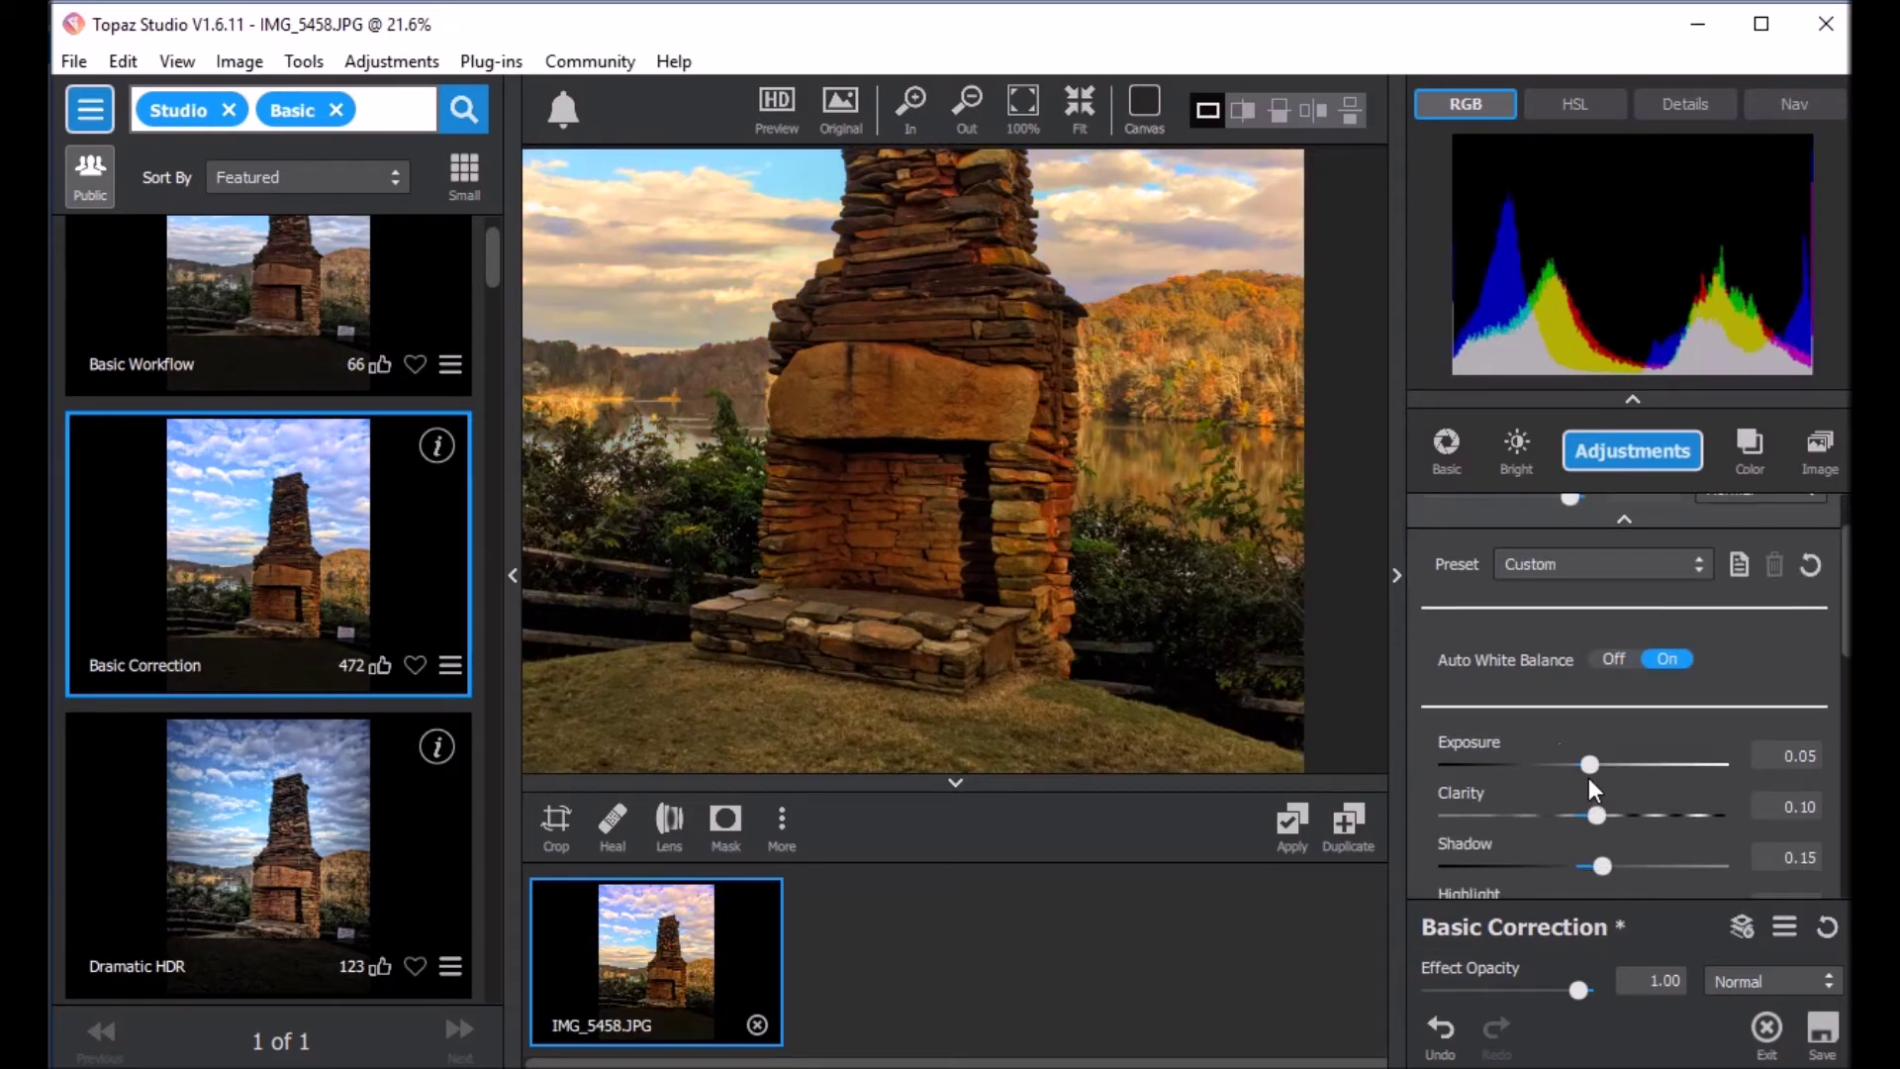
{"action": "left_click", "coordinate": [1616, 658]}
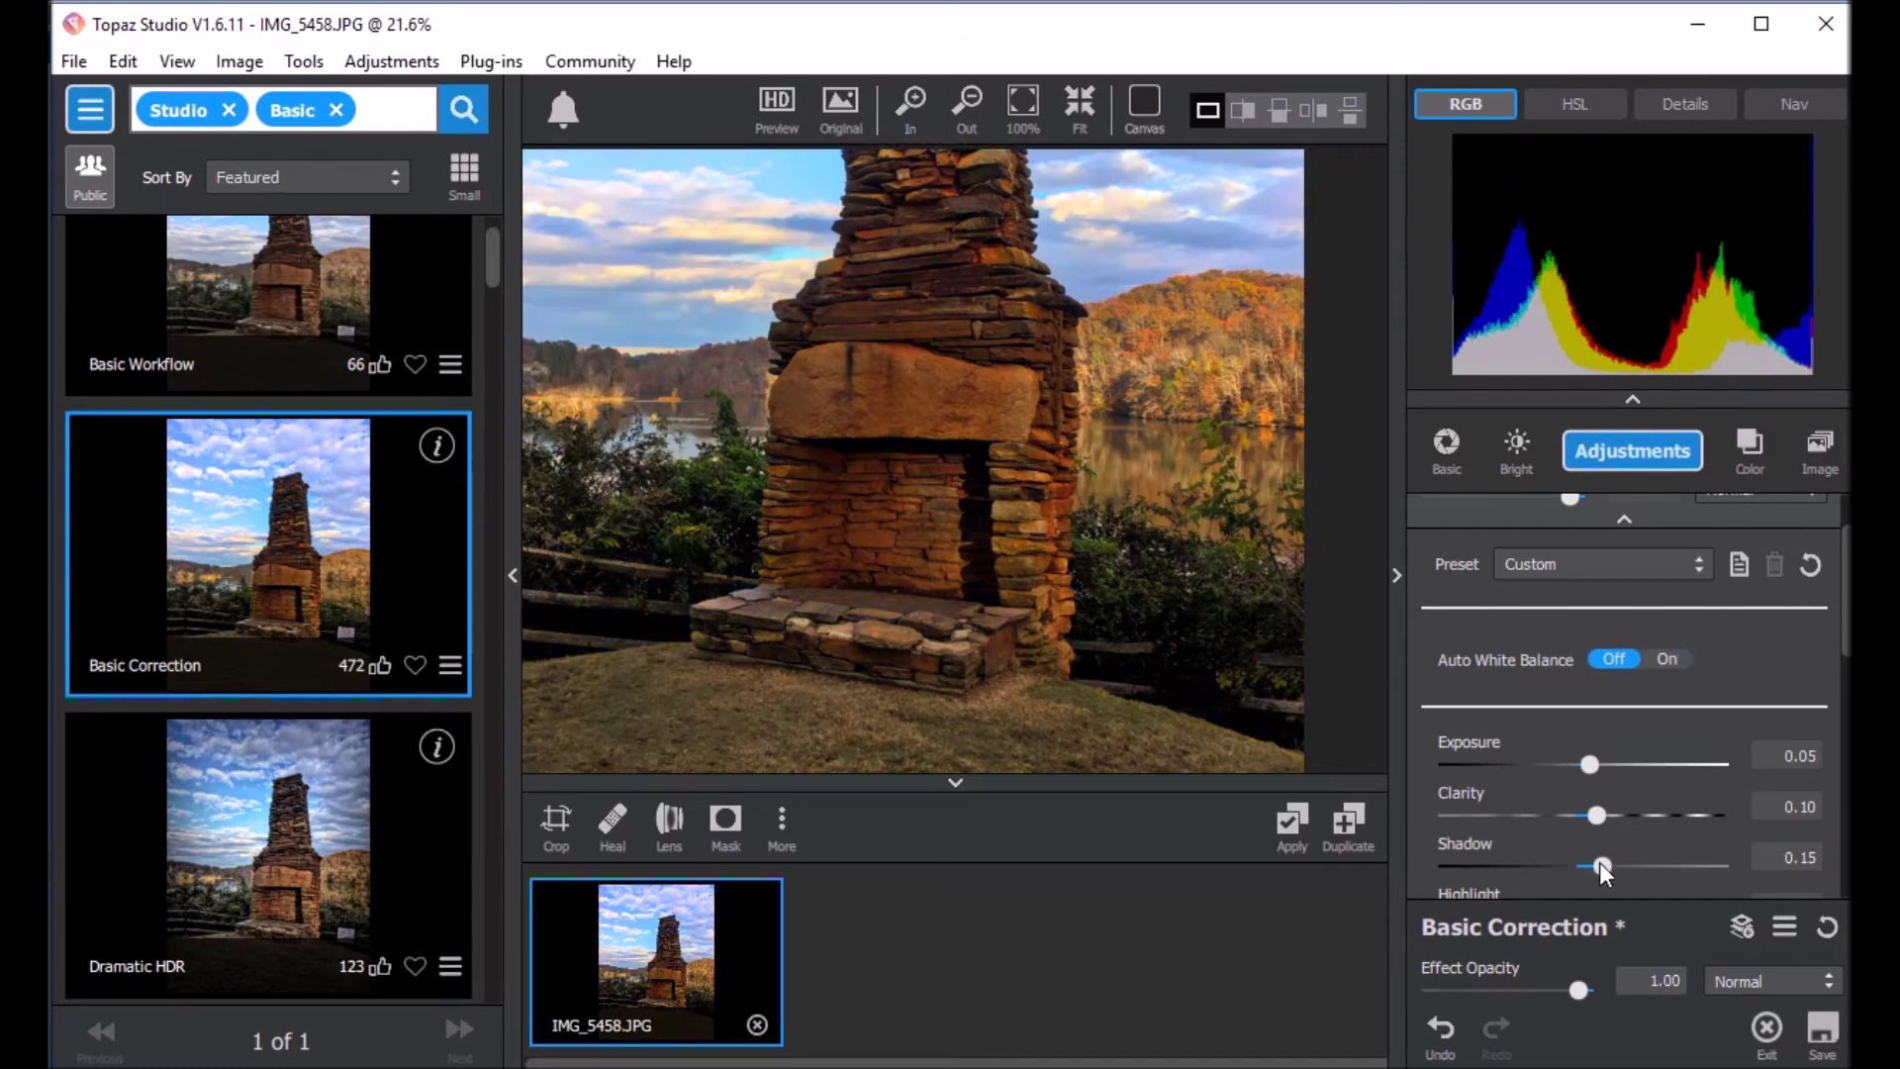
{"action": "left_click_drag", "start_coordinate": [1601, 862], "coordinate": [1650, 864]}
{"action": "left_click_drag", "start_coordinate": [1585, 762], "coordinate": [1638, 758]}
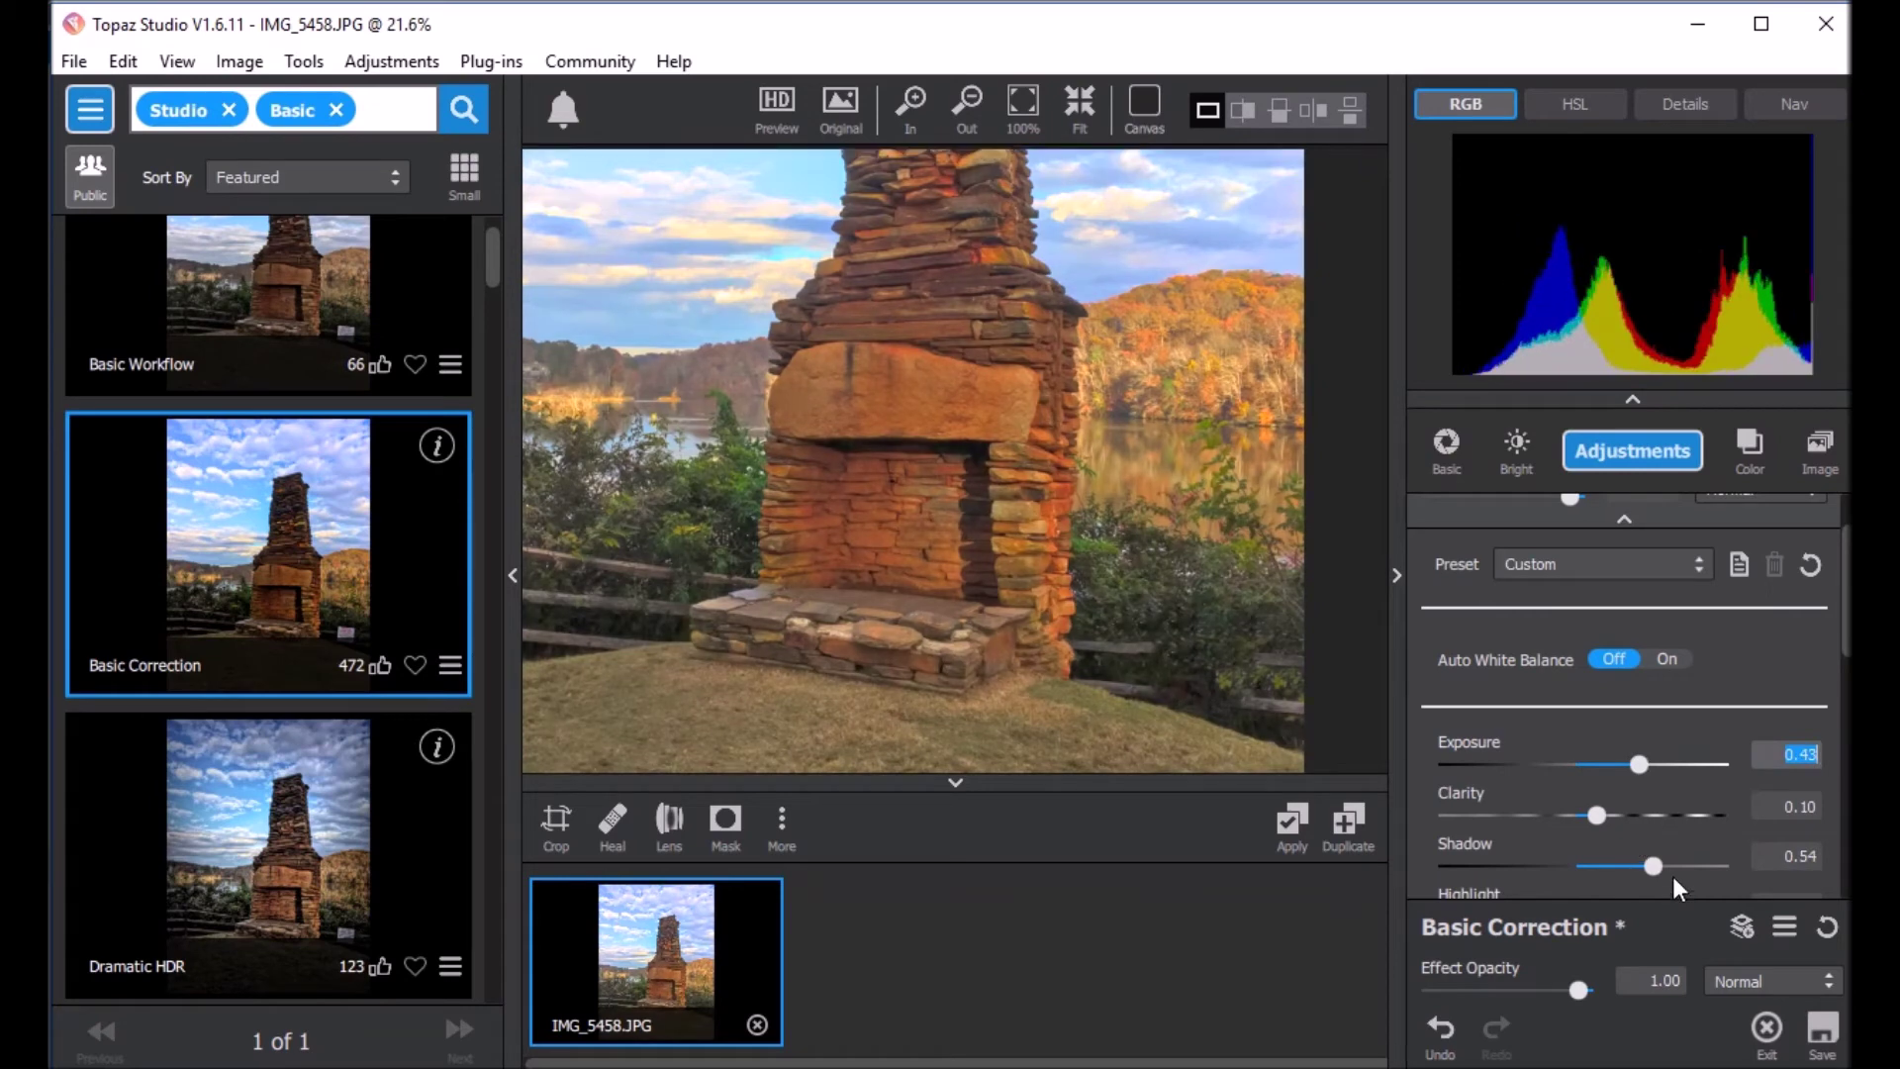
{"action": "left_click_drag", "start_coordinate": [1652, 867], "coordinate": [1564, 864]}
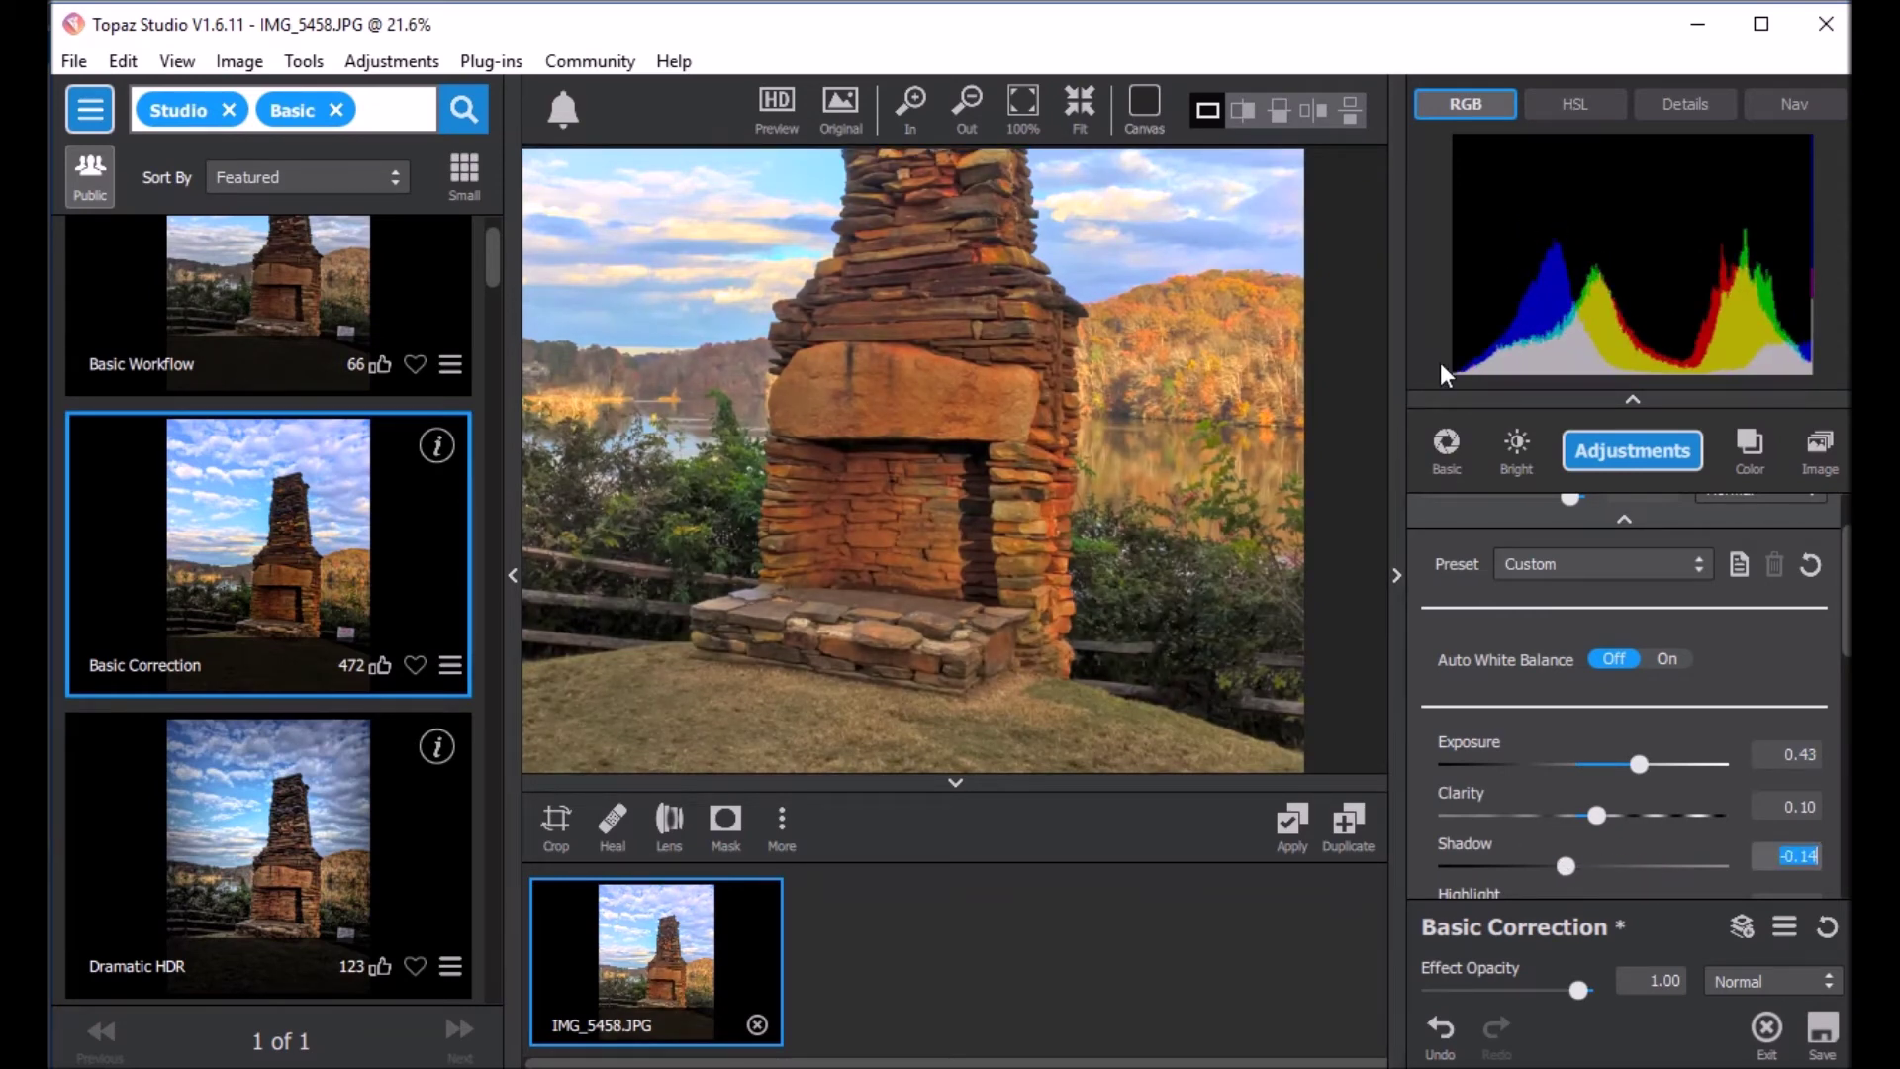
{"action": "scroll", "coordinate": [1348, 393], "scroll_direction": "down", "scroll_amount": 2}
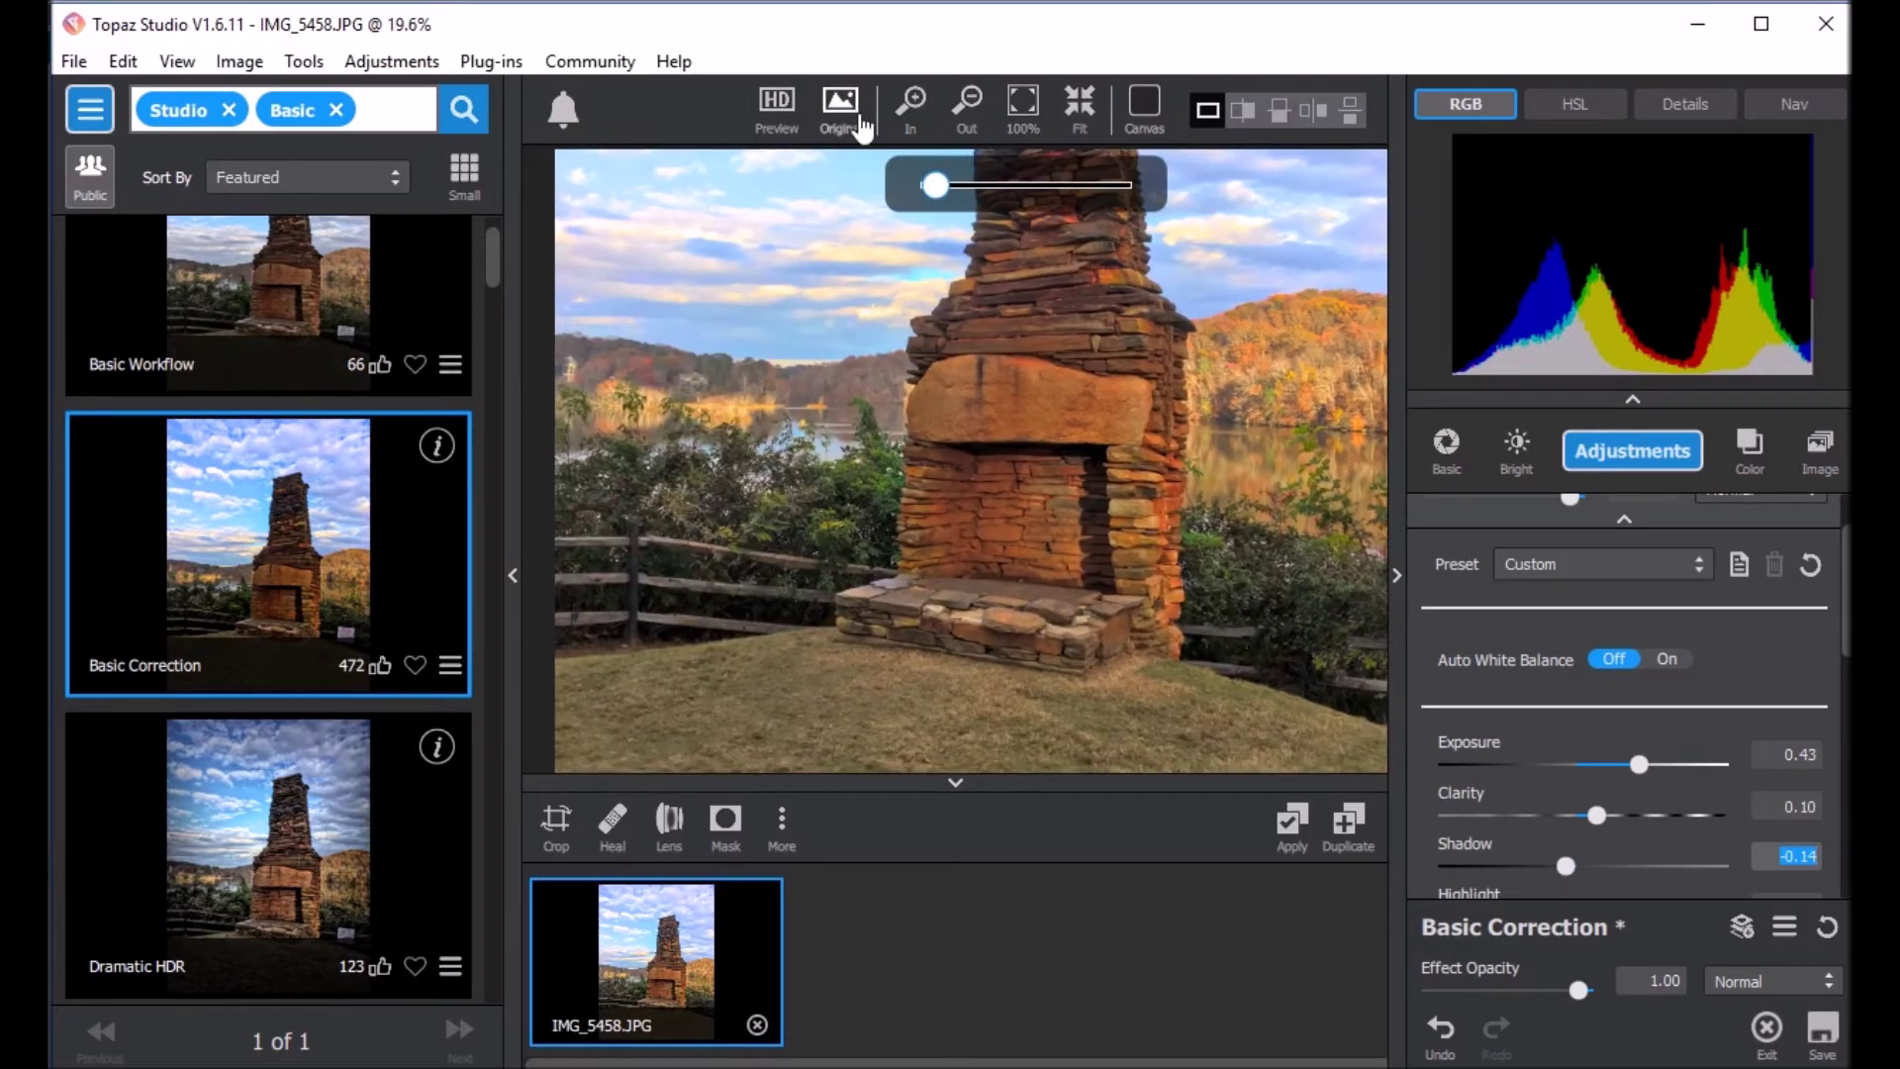
Step: Flick between the original and edited photo to compare them
{"action": "left_click", "coordinate": [842, 109]}
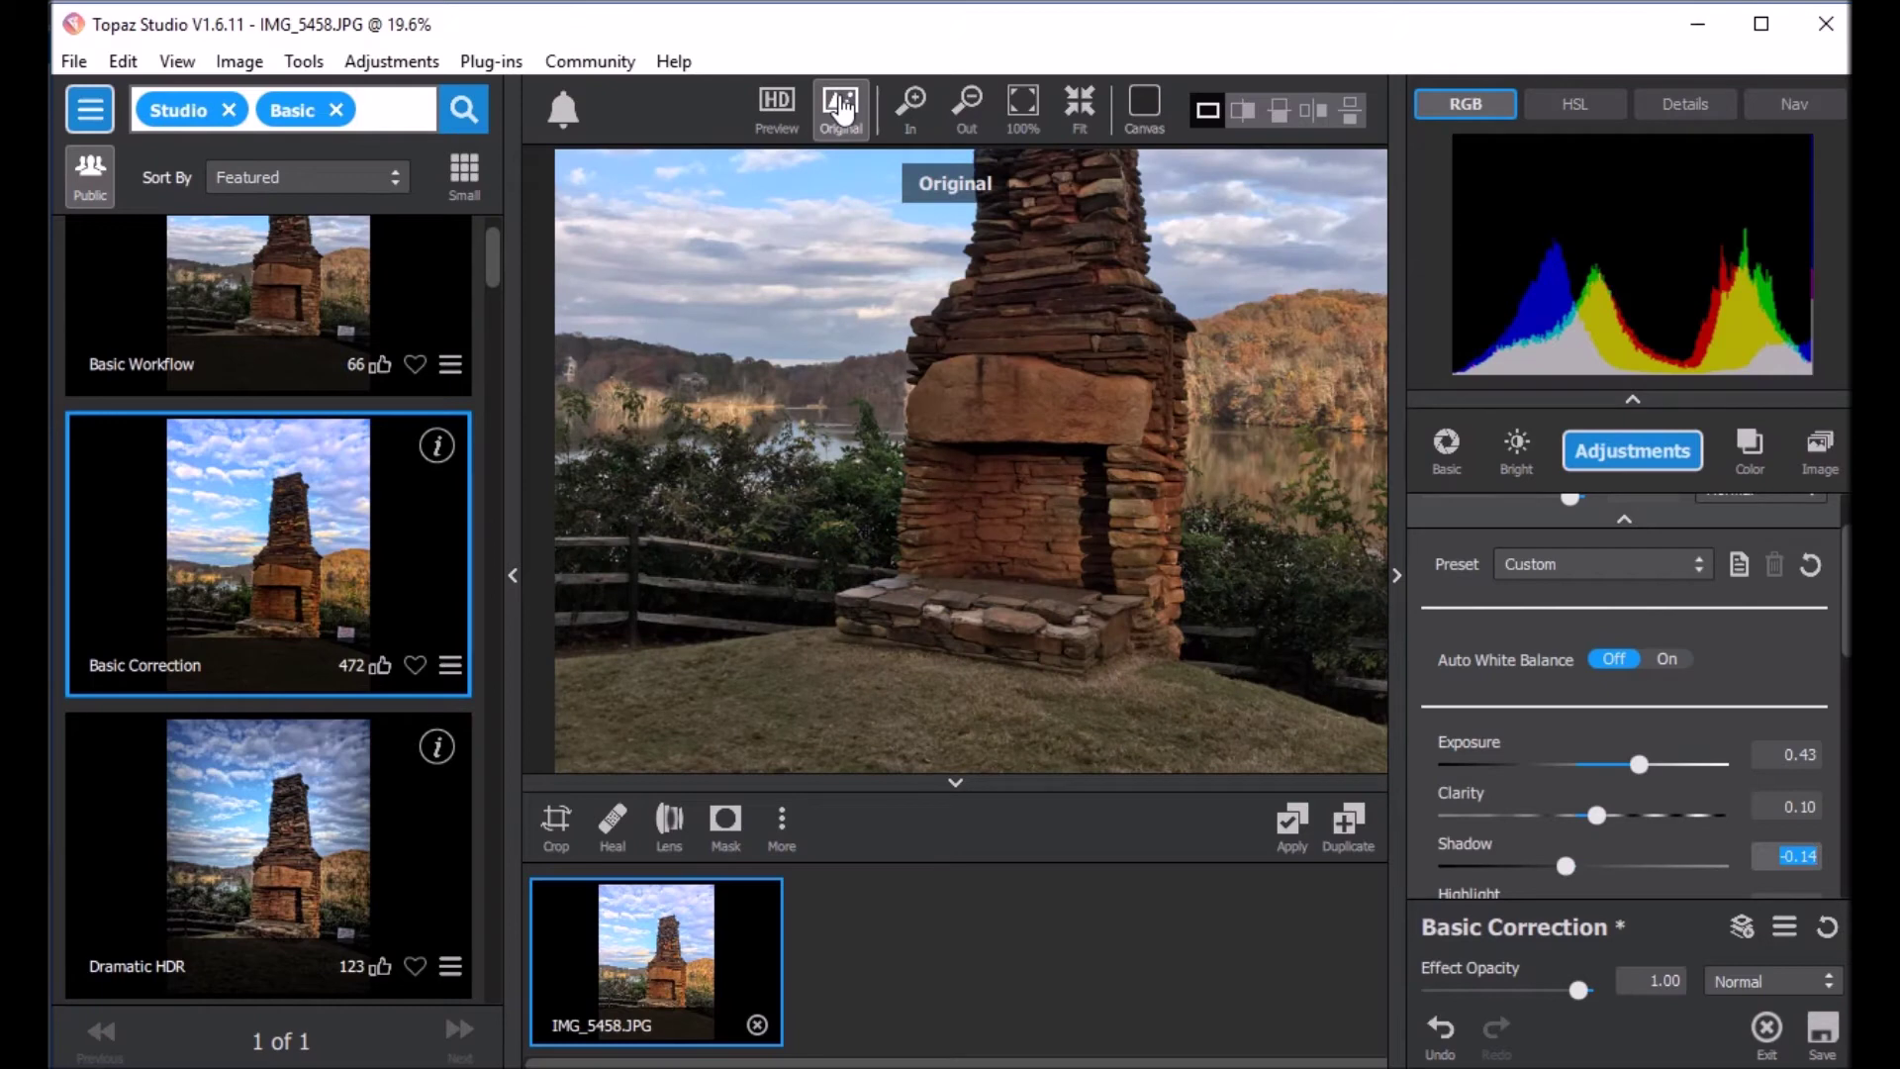
{"action": "left_click", "coordinate": [841, 108]}
{"action": "left_click", "coordinate": [840, 116]}
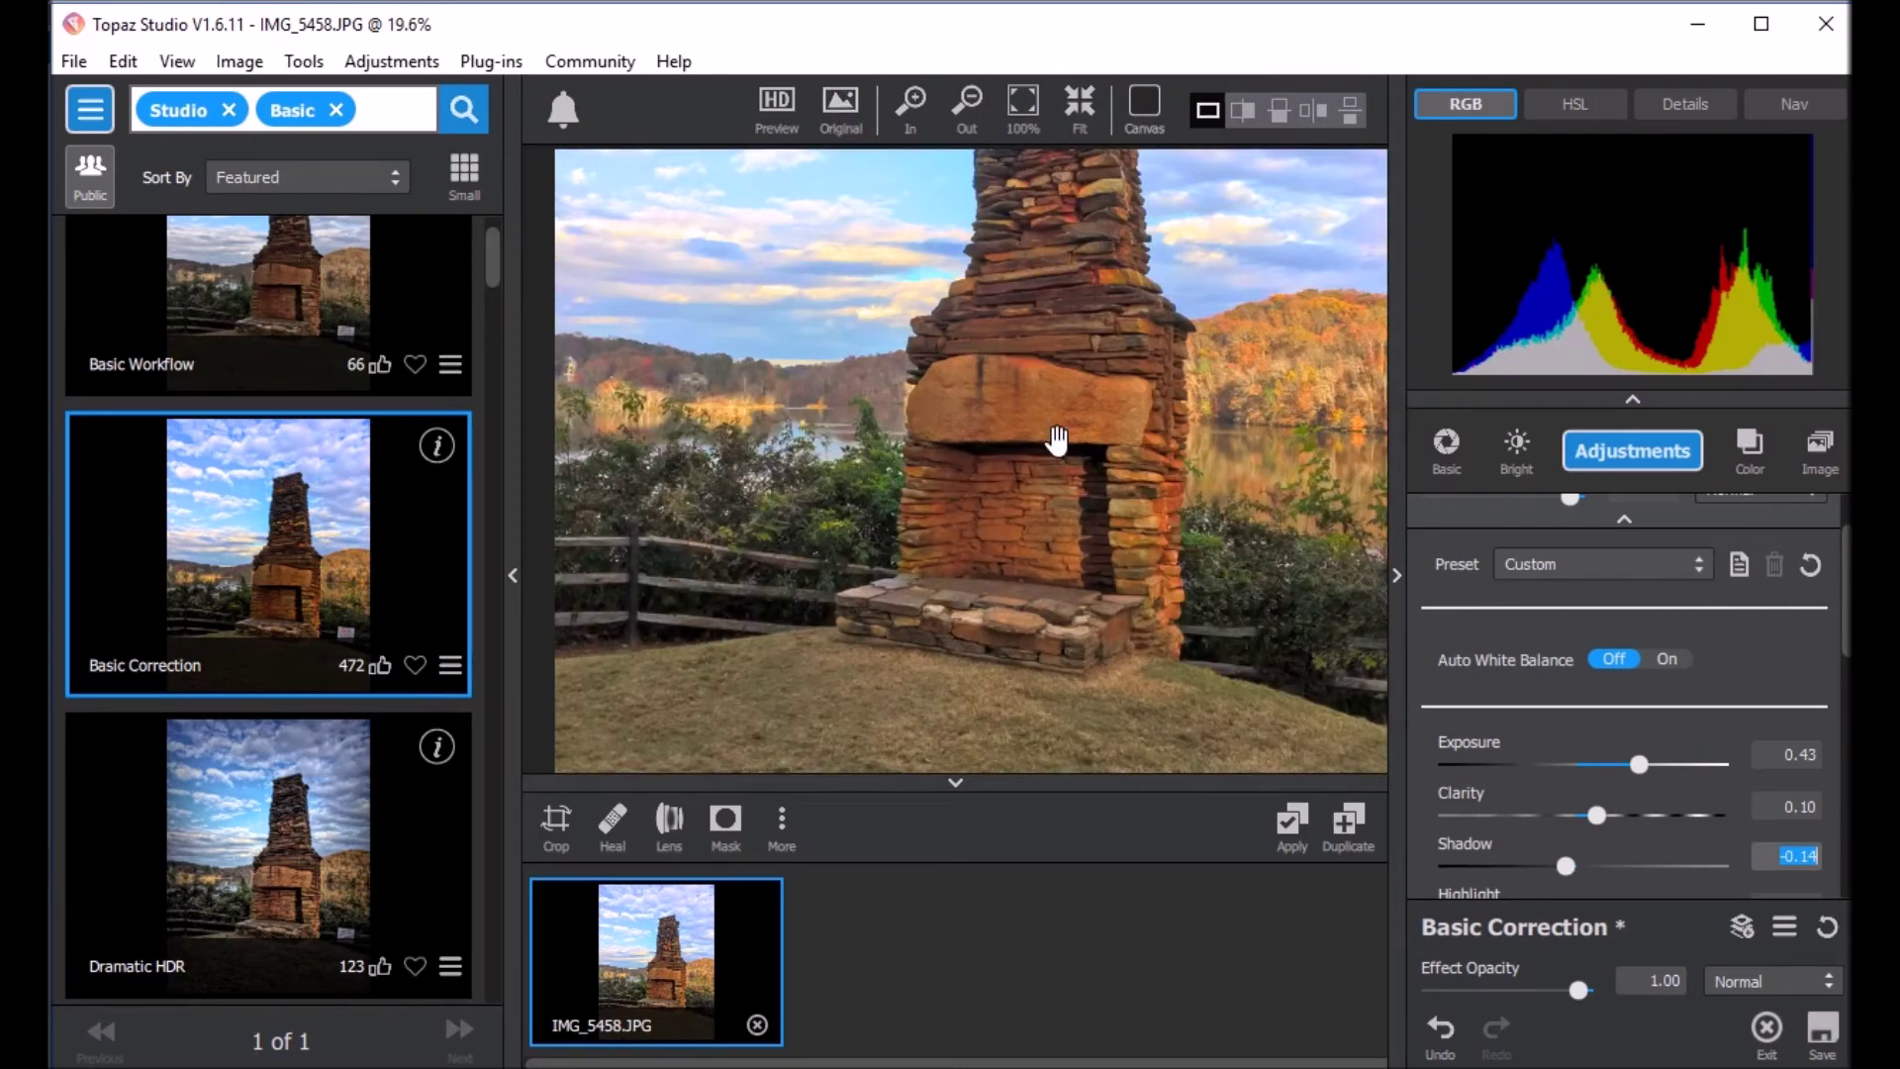
Step: Pull the Highlight slider down to tame the bright sky
{"action": "scroll", "coordinate": [967, 377], "scroll_direction": "up", "scroll_amount": 1}
{"action": "scroll", "coordinate": [967, 377], "scroll_direction": "down", "scroll_amount": 1}
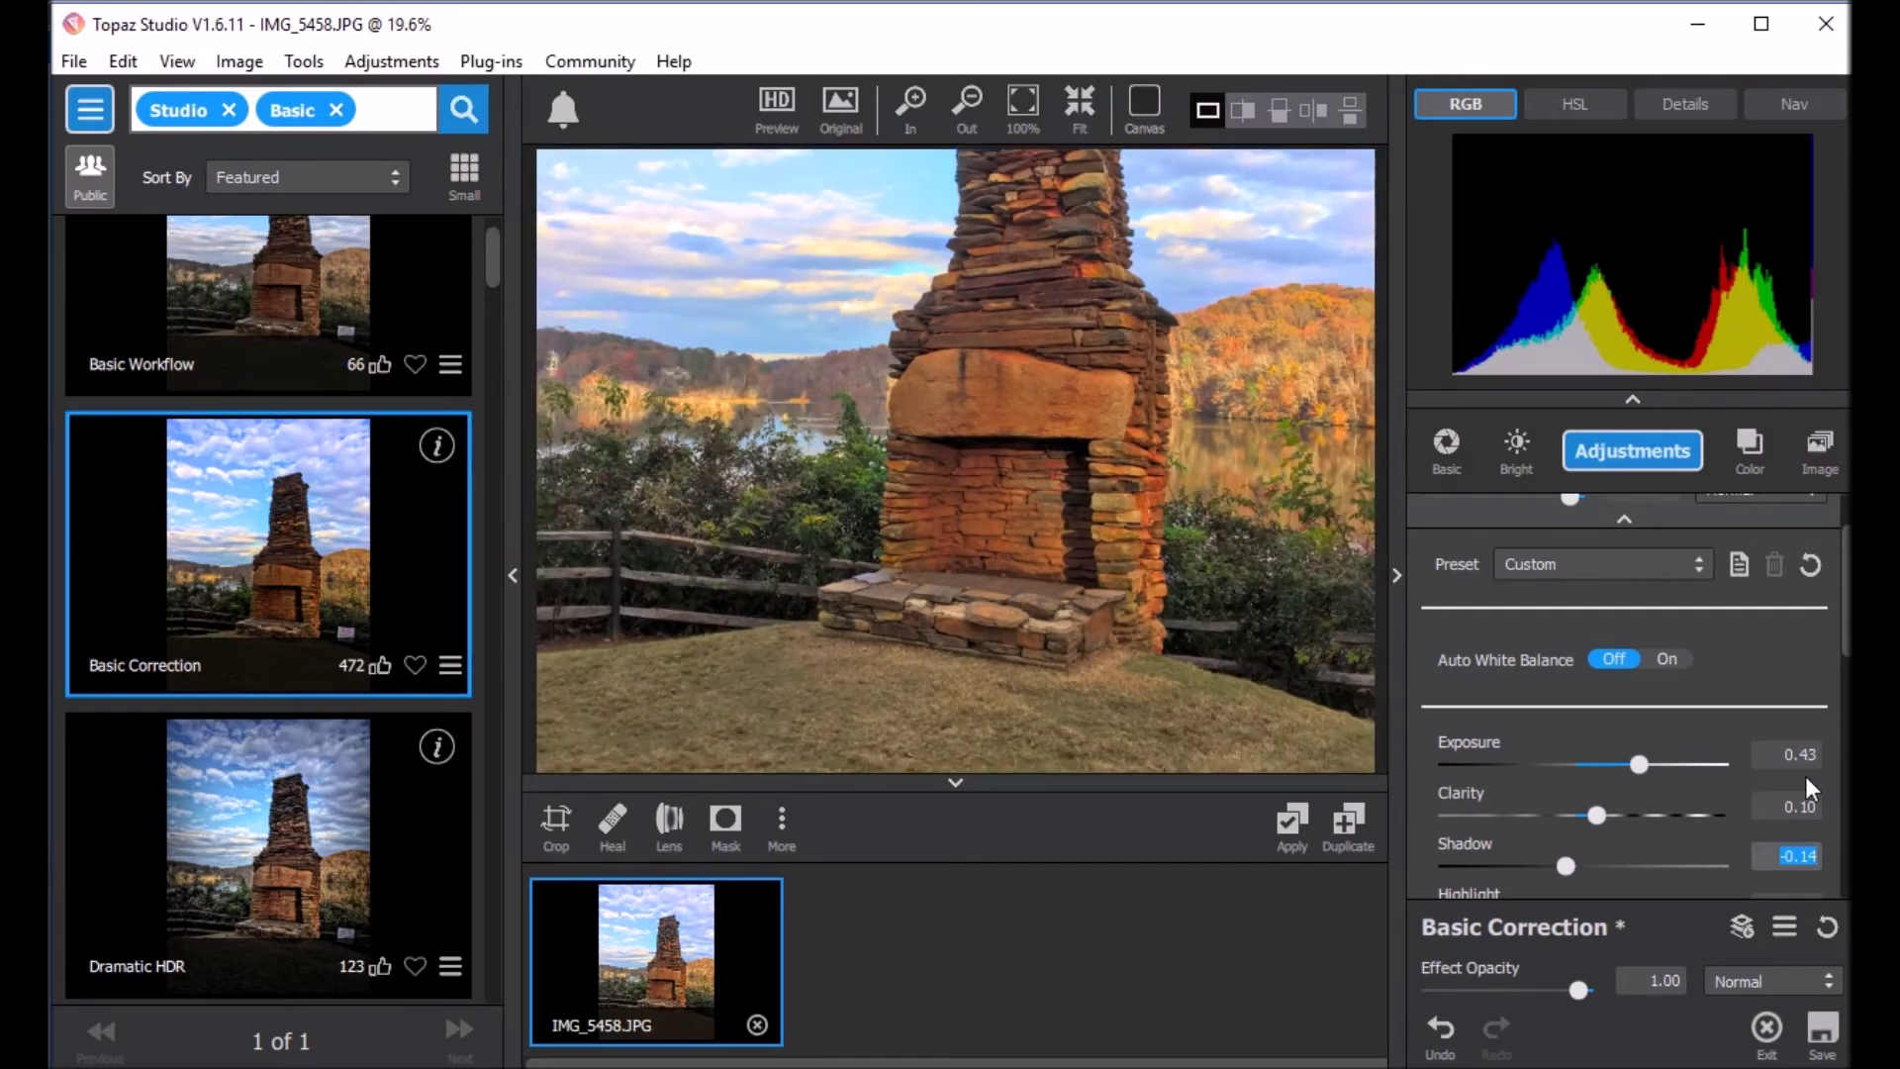
{"action": "scroll", "coordinate": [1549, 799], "scroll_direction": "down", "scroll_amount": 1}
{"action": "left_click_drag", "start_coordinate": [1589, 852], "coordinate": [1474, 871]}
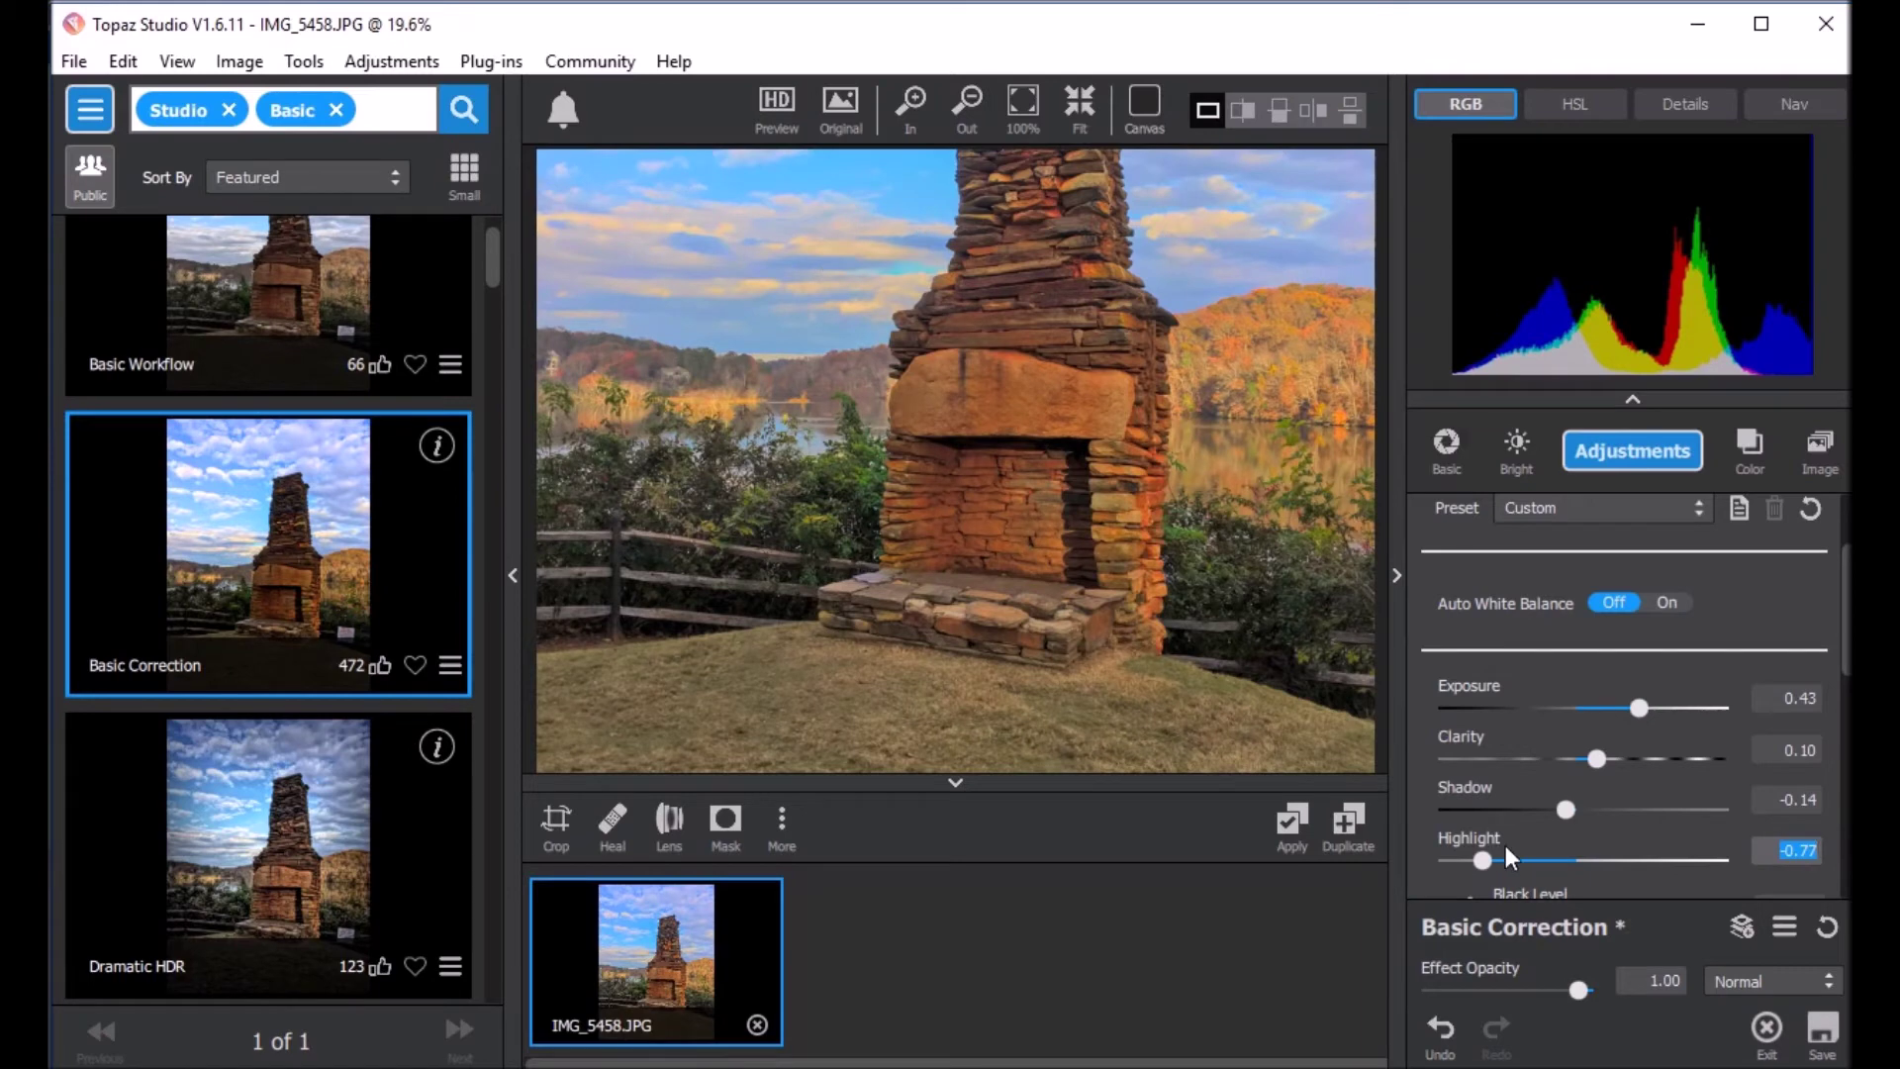
Step: Set Highlight to -0.68 and Saturation to 0.67, then settle Temperature near 0.24
{"action": "left_click", "coordinate": [1495, 855]}
{"action": "scroll", "coordinate": [1639, 845], "scroll_direction": "down", "scroll_amount": 2}
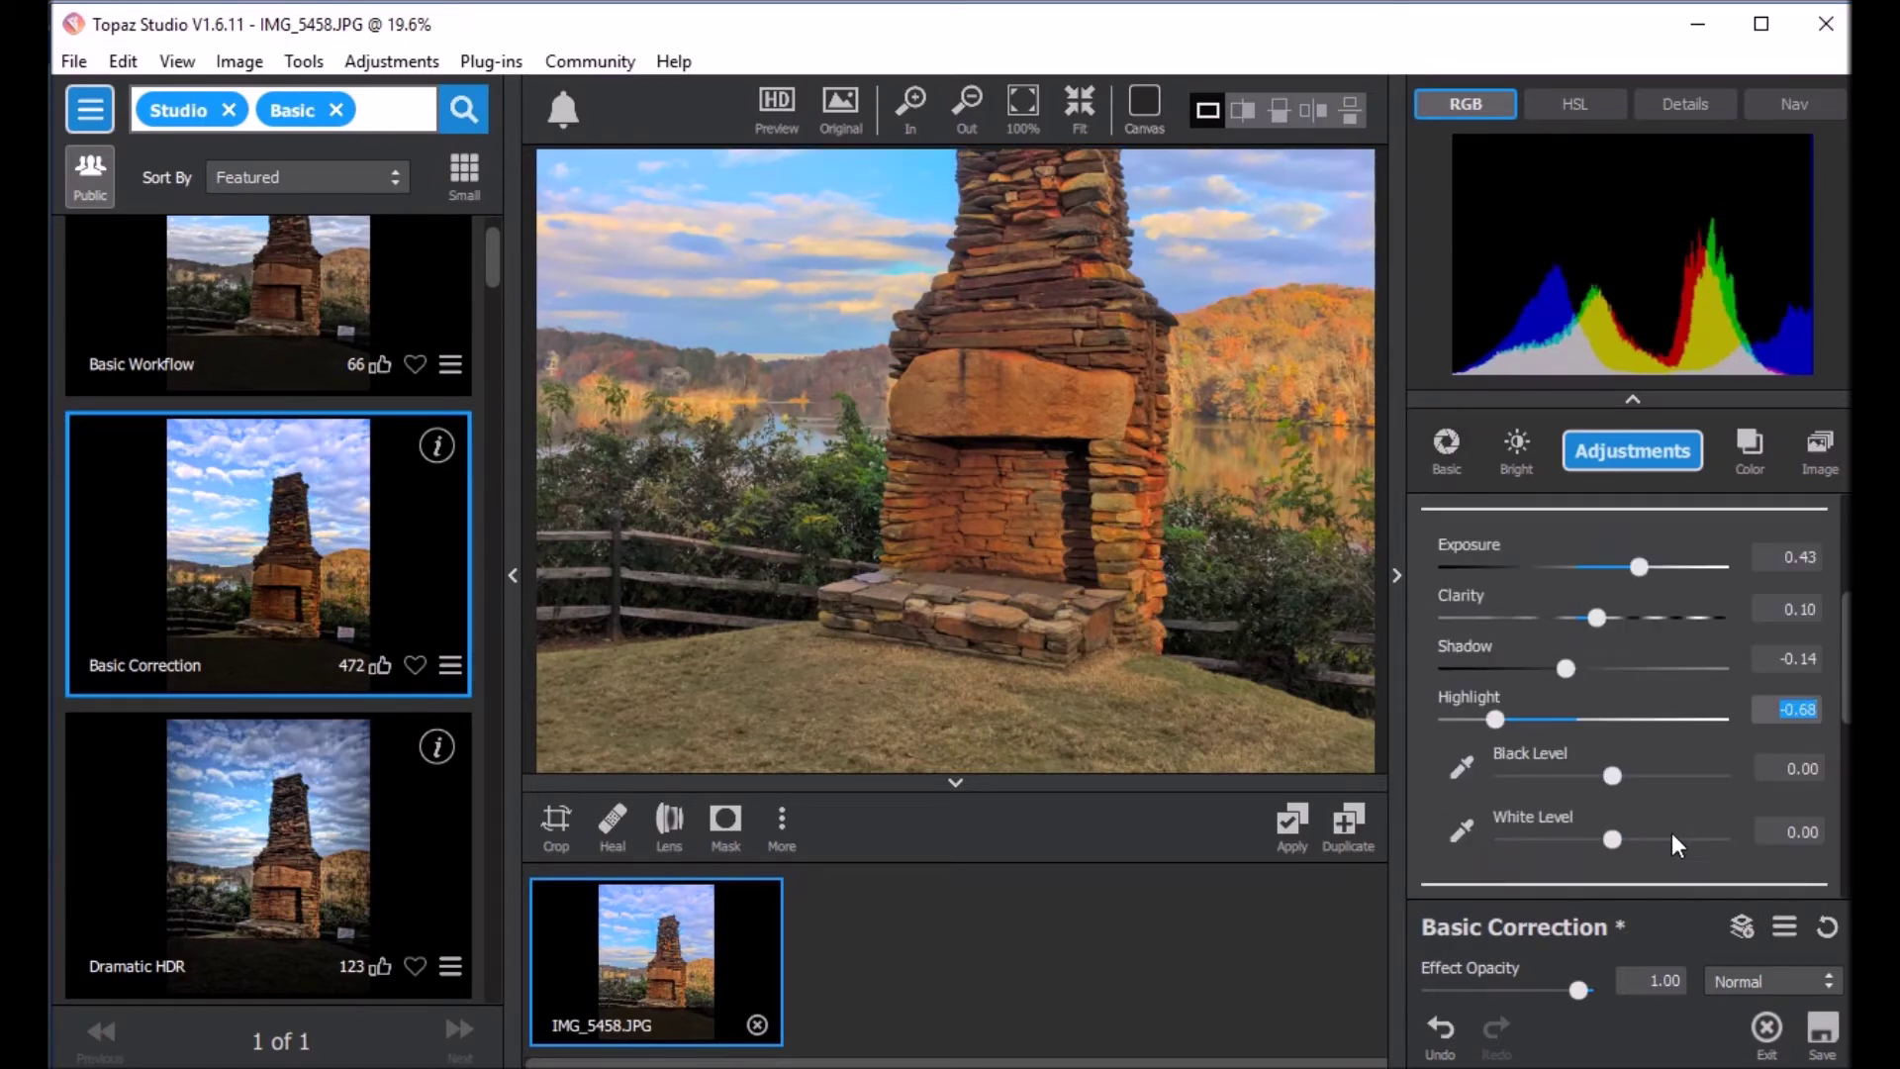
{"action": "scroll", "coordinate": [1671, 834], "scroll_direction": "down", "scroll_amount": 4}
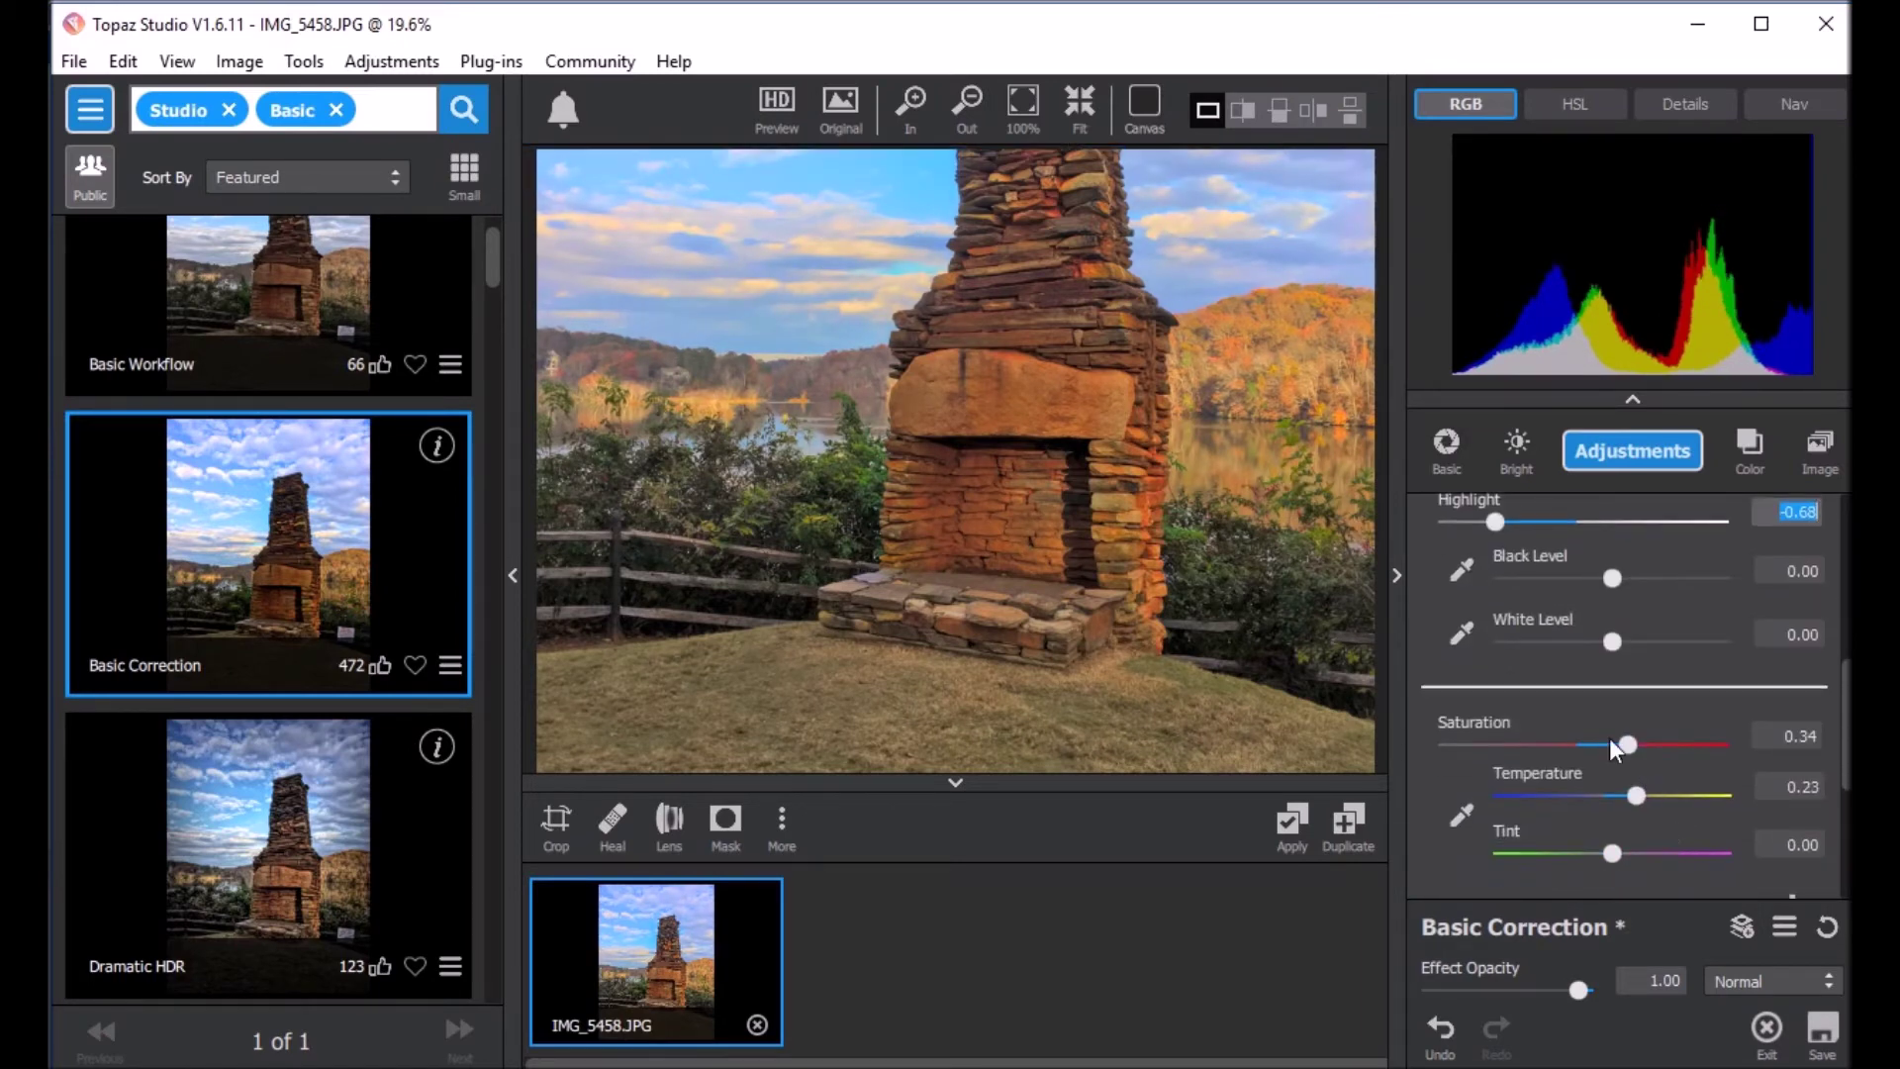
{"action": "left_click_drag", "start_coordinate": [1610, 740], "coordinate": [1672, 740]}
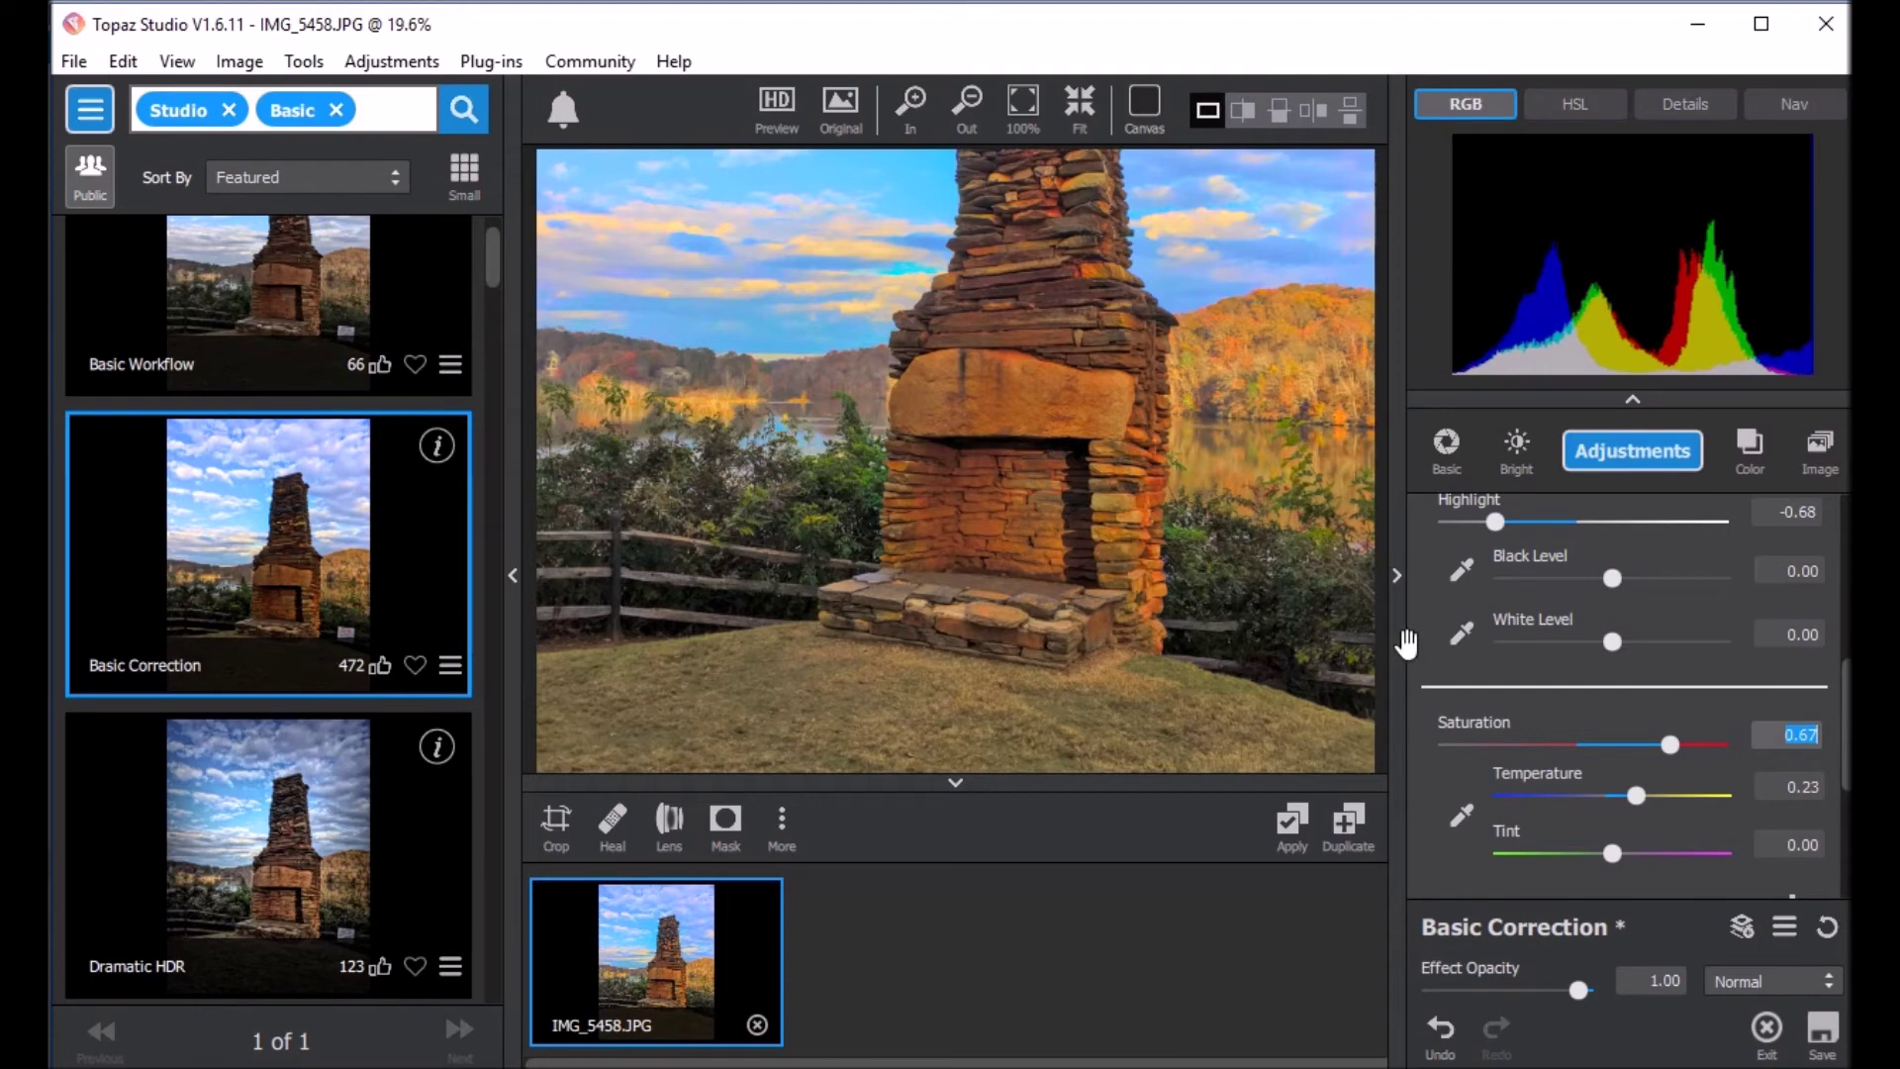
{"action": "left_click_drag", "start_coordinate": [1640, 796], "coordinate": [1682, 781]}
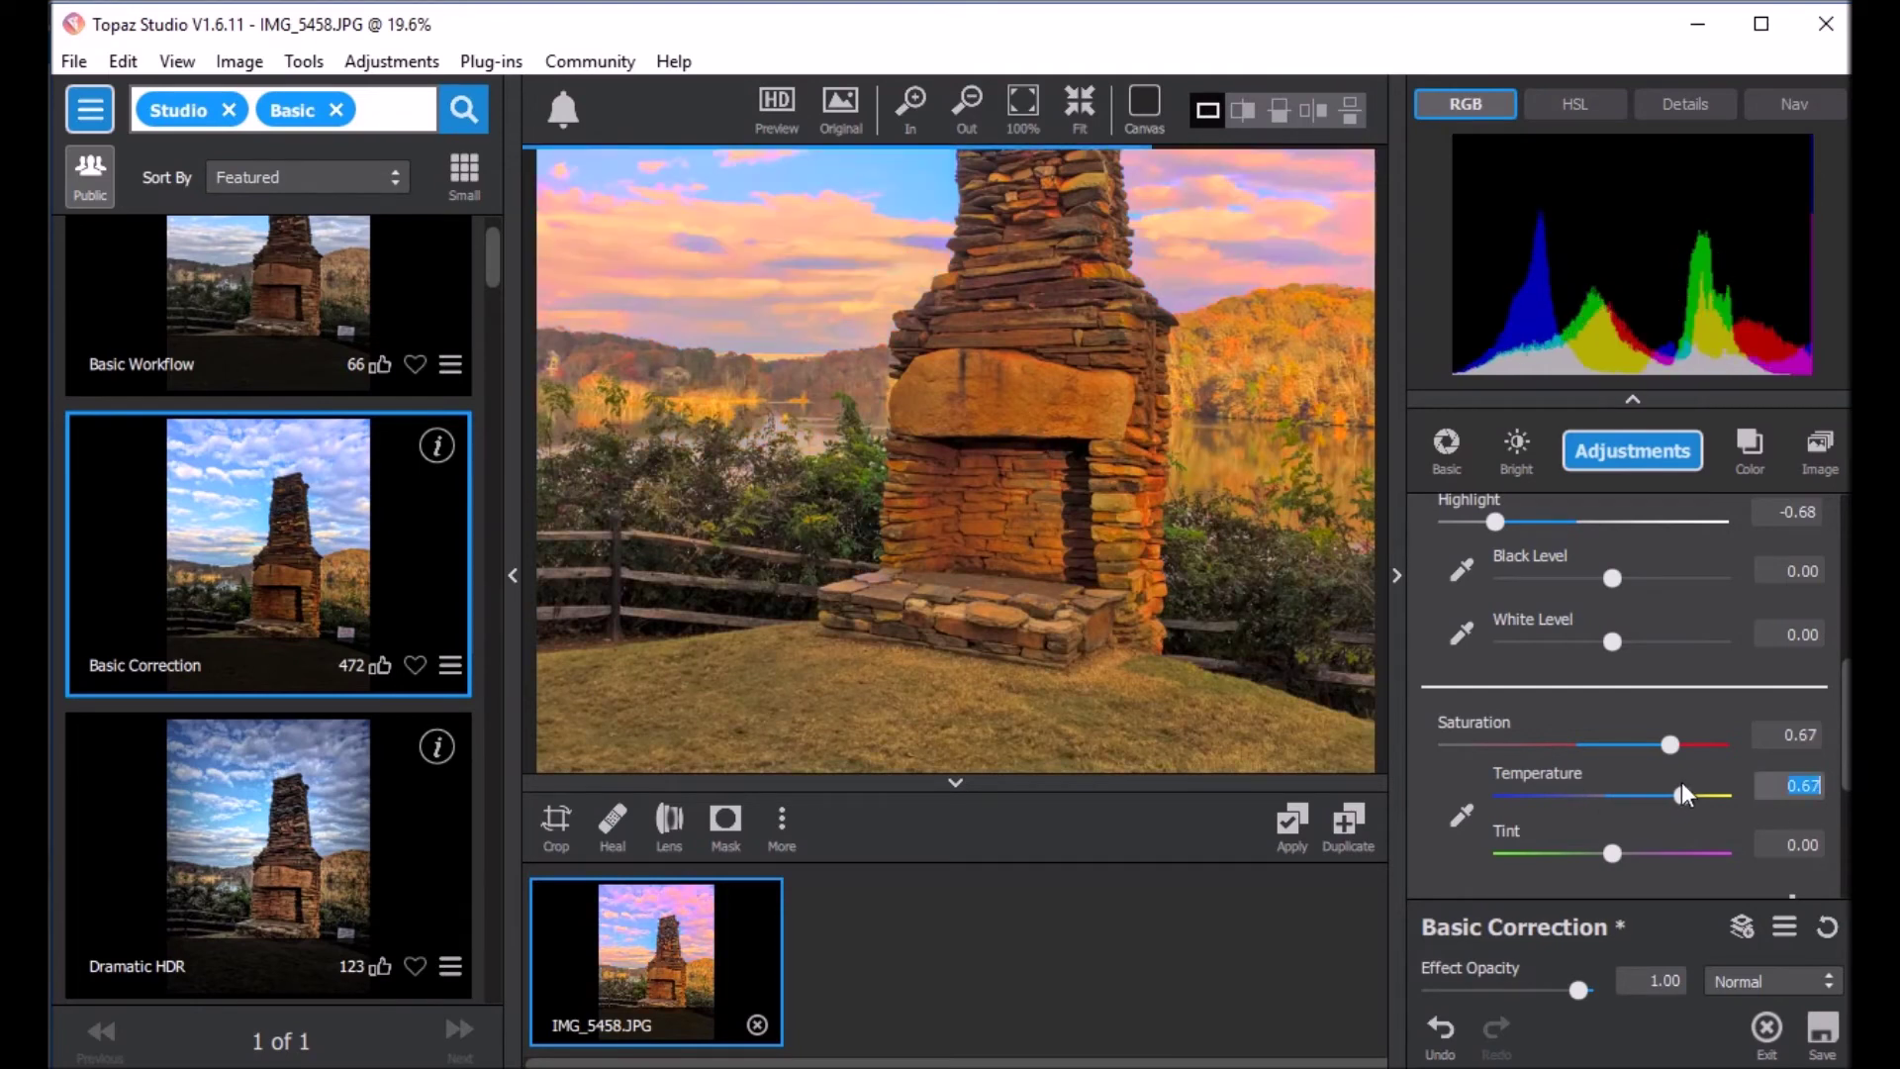
{"action": "left_click_drag", "start_coordinate": [1668, 782], "coordinate": [1588, 799]}
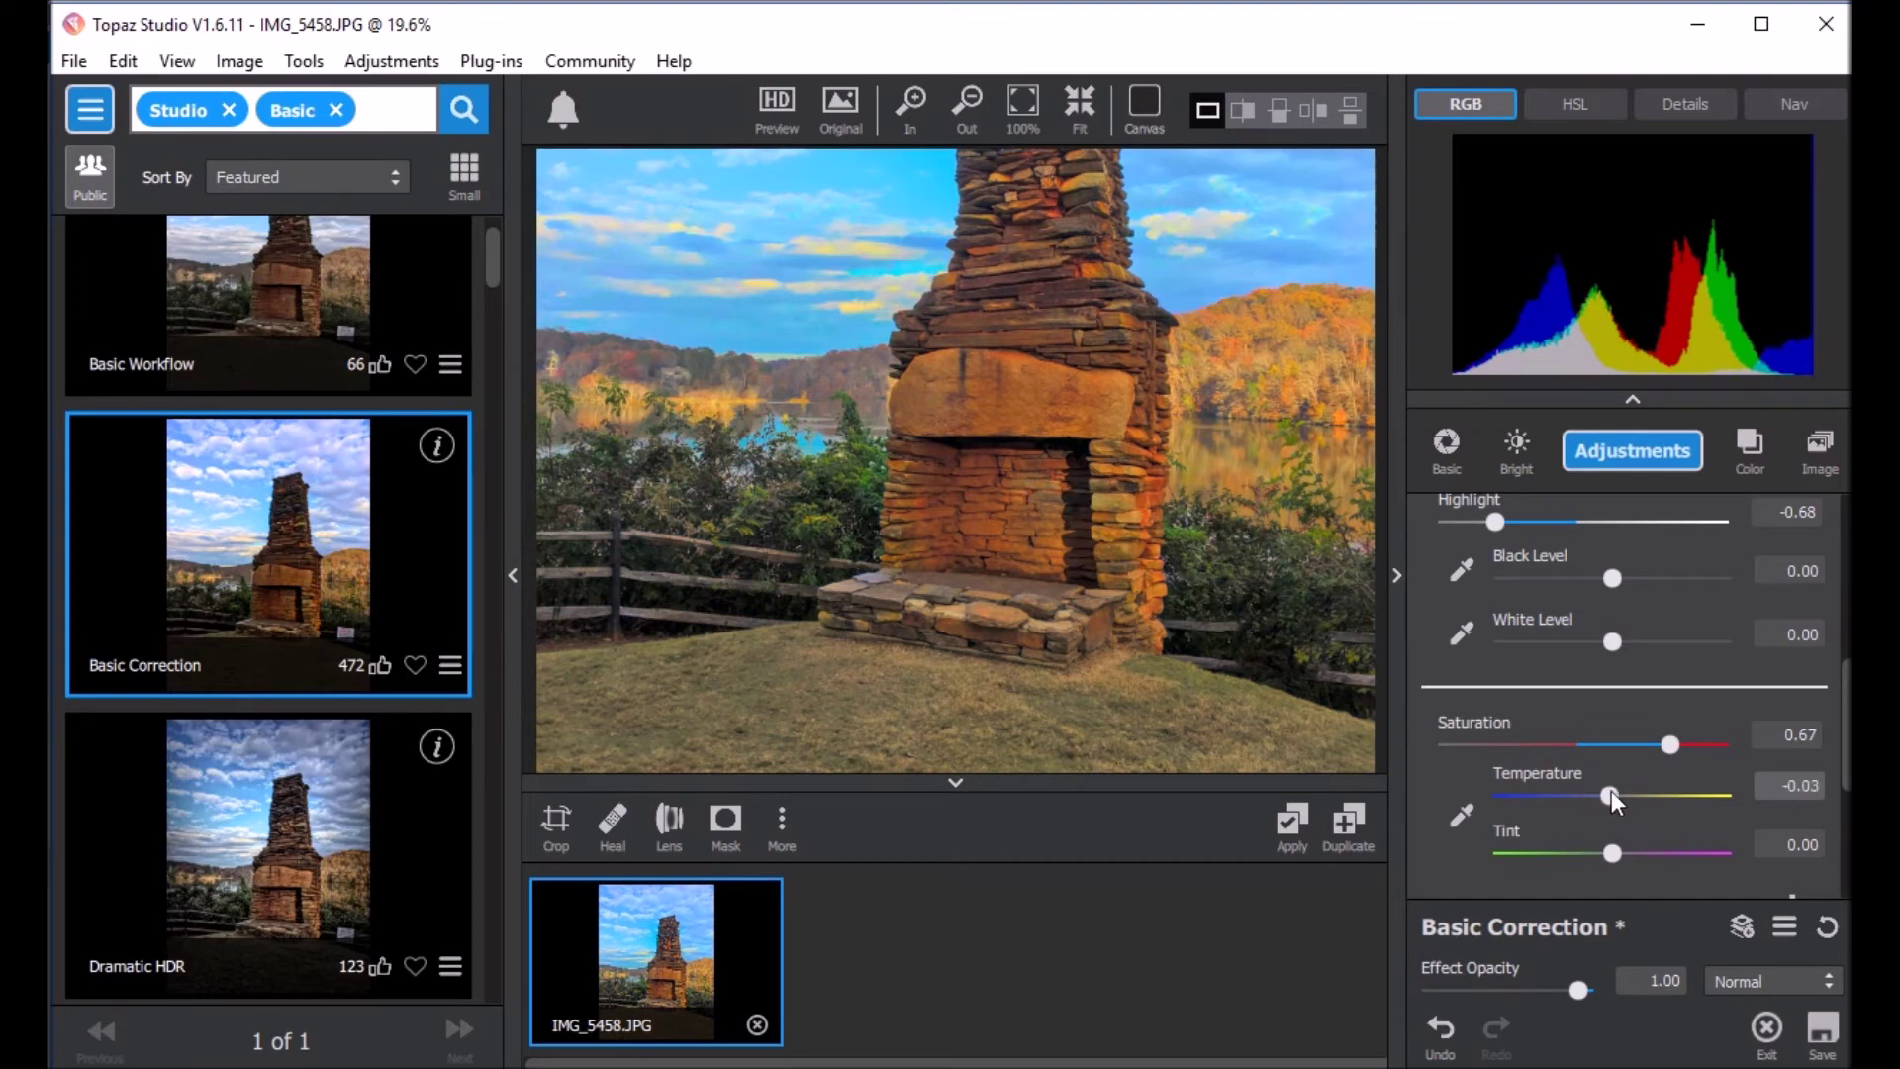
{"action": "left_click_drag", "start_coordinate": [1611, 792], "coordinate": [1637, 797]}
{"action": "scroll", "coordinate": [1593, 805], "scroll_direction": "down", "scroll_amount": 1}
{"action": "scroll", "coordinate": [1591, 806], "scroll_direction": "down", "scroll_amount": 4}
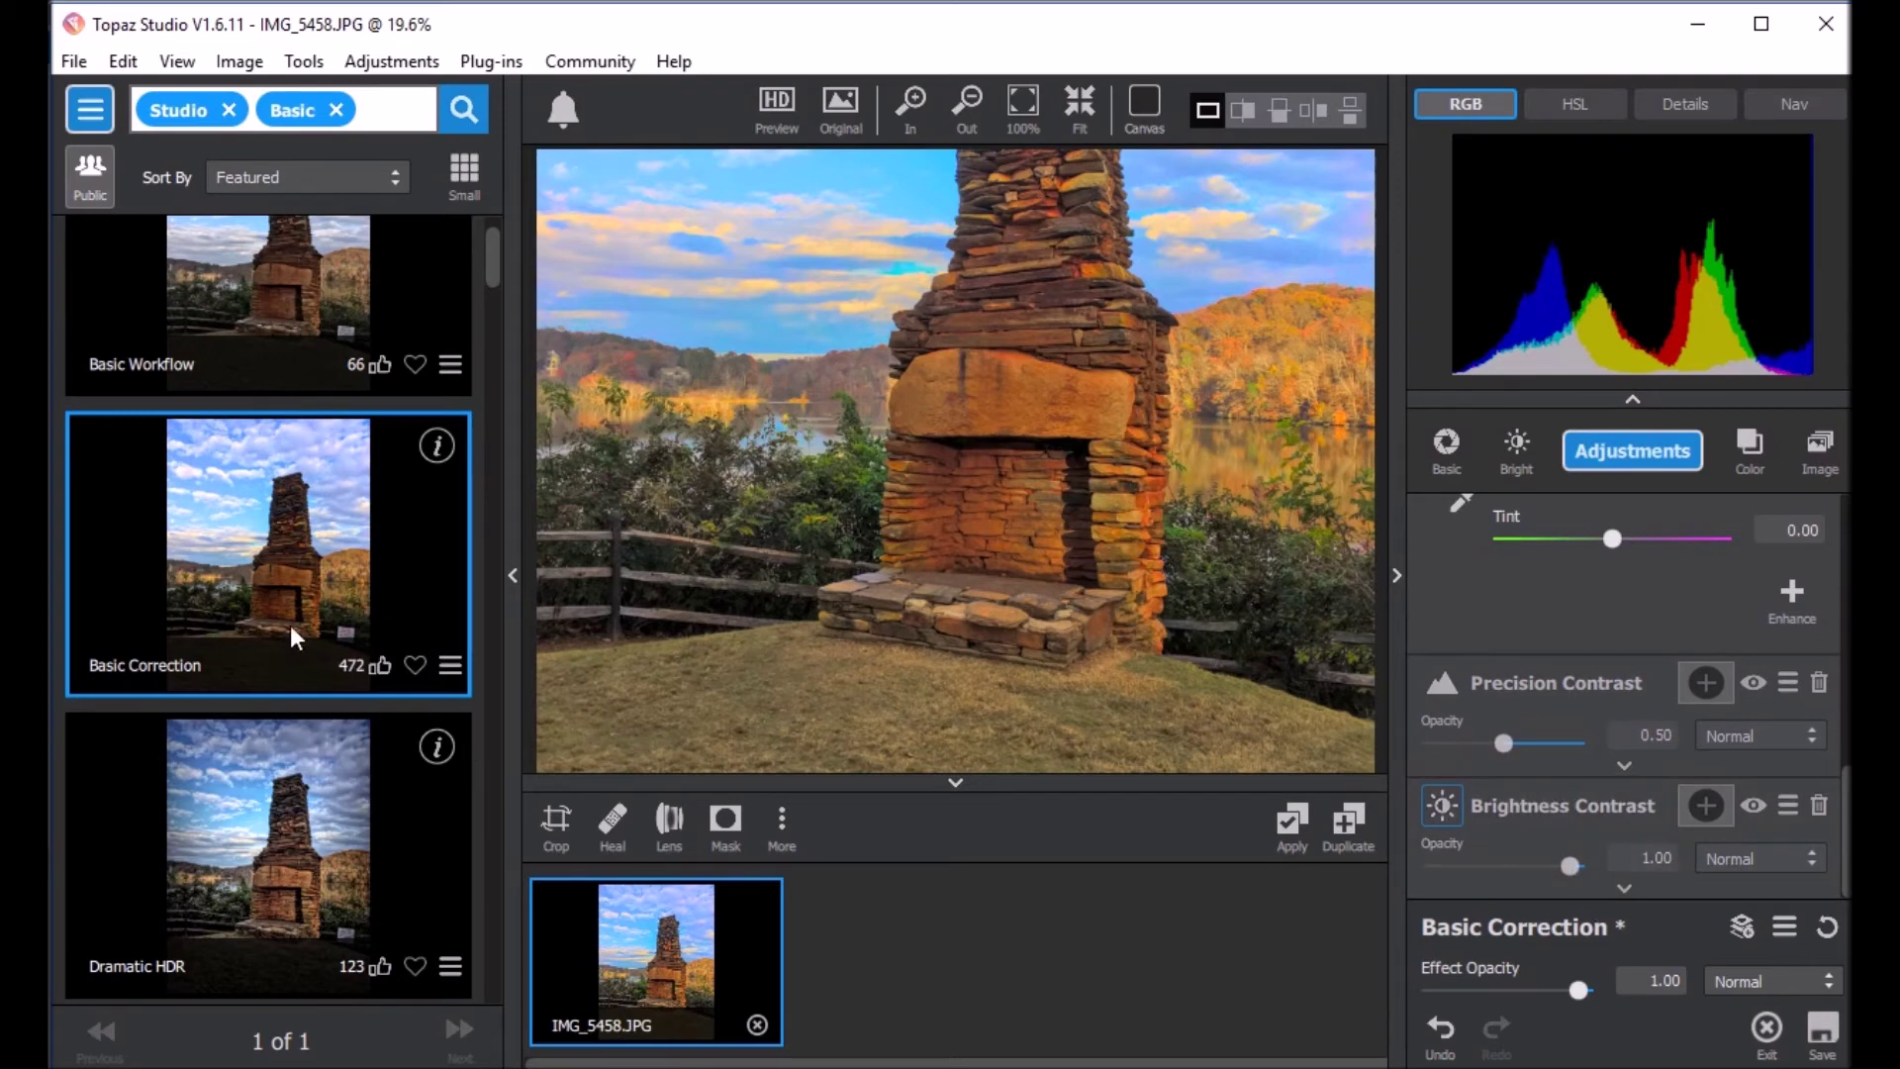
Step: Reset Basic Correction, then apply the HDR warmer preset with Tone Curves and Vignette
{"action": "left_click", "coordinate": [270, 568]}
{"action": "scroll", "coordinate": [406, 623], "scroll_direction": "down", "scroll_amount": 5}
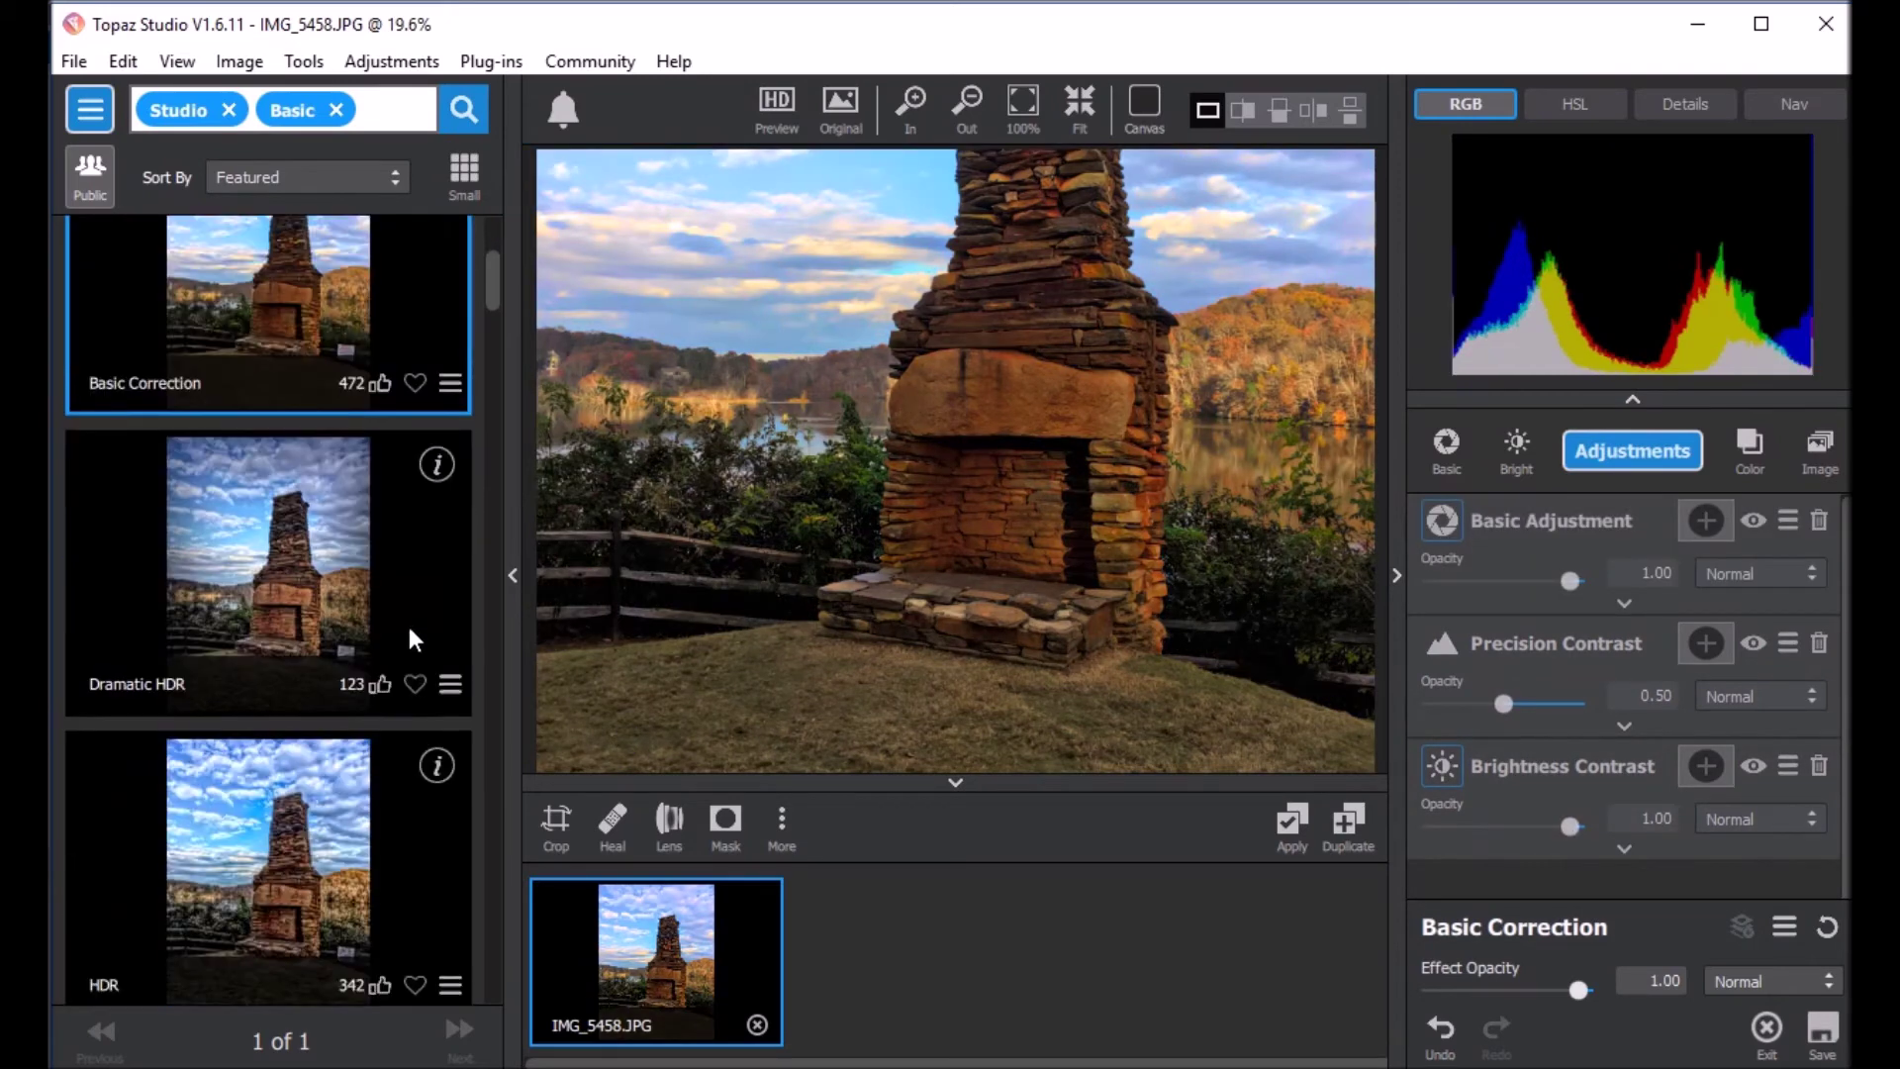
{"action": "scroll", "coordinate": [425, 620], "scroll_direction": "down", "scroll_amount": 1}
{"action": "left_click_drag", "start_coordinate": [496, 313], "coordinate": [490, 716]}
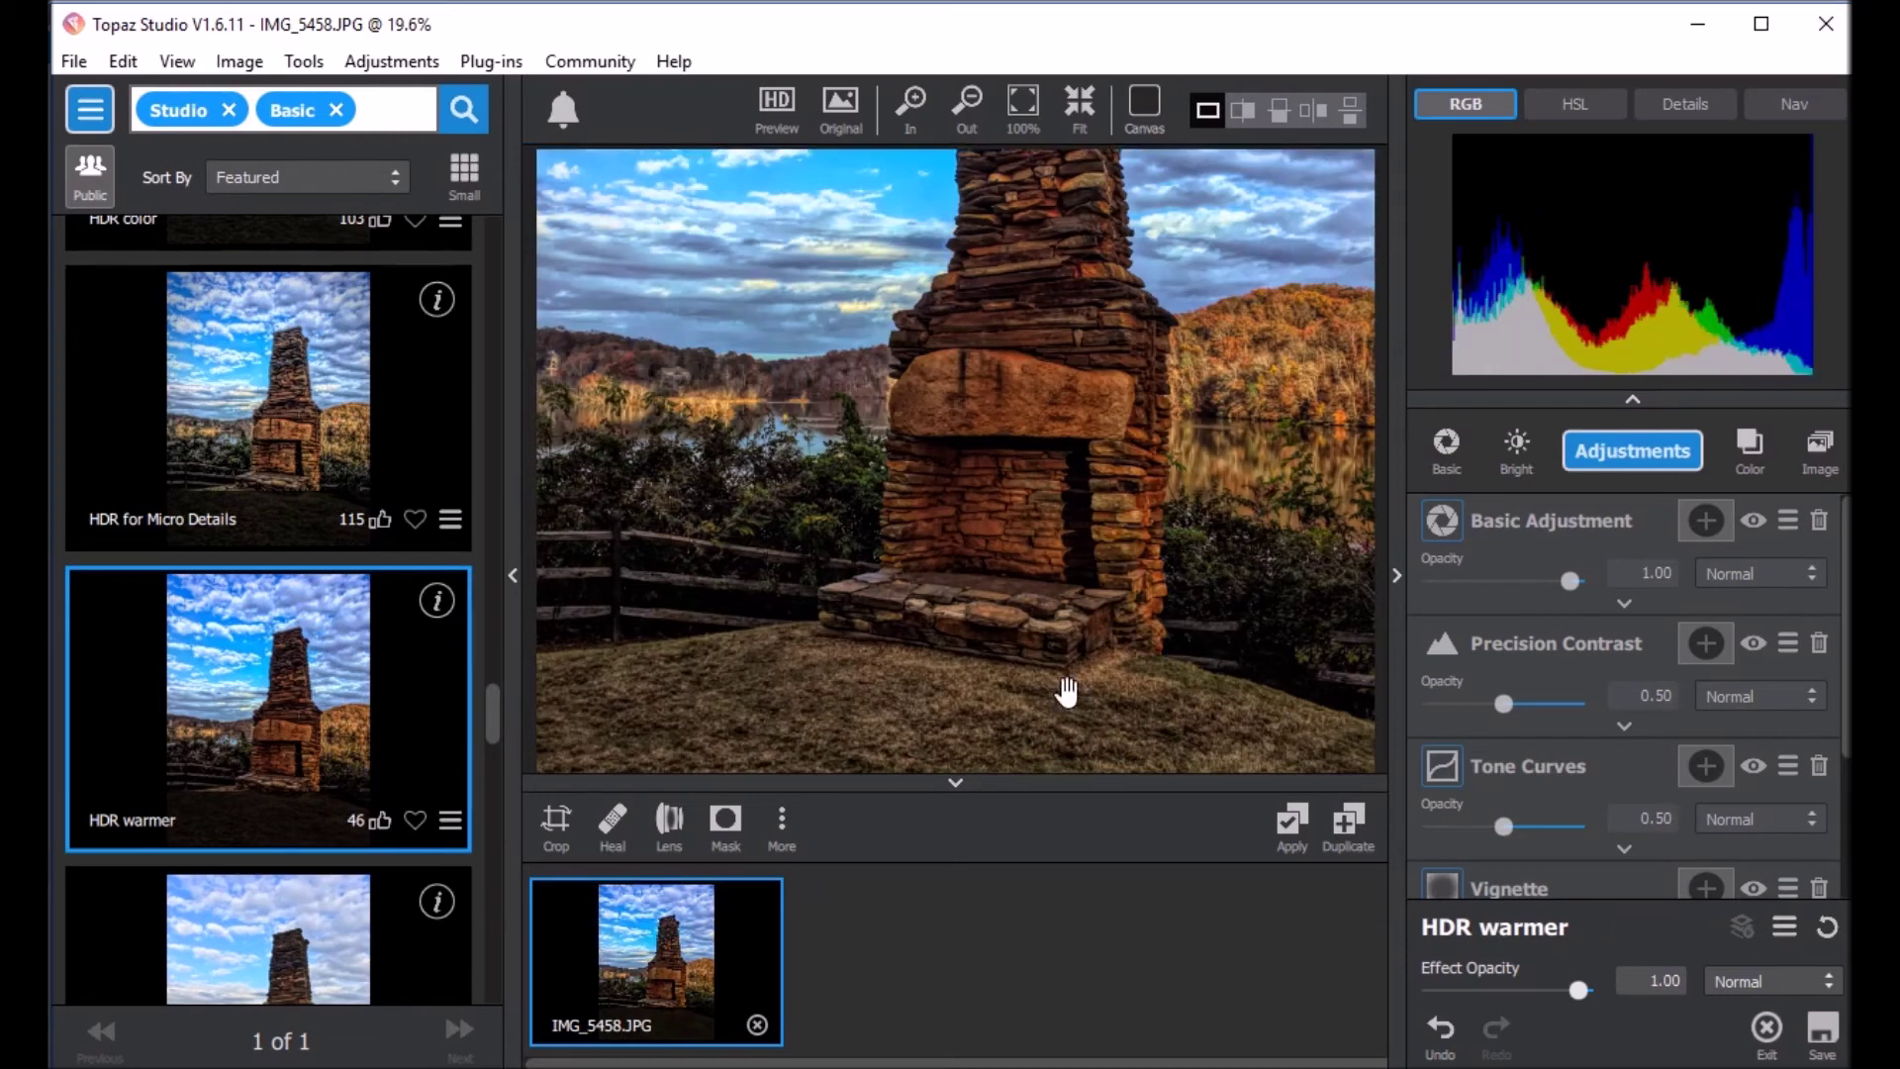
{"action": "scroll", "coordinate": [1058, 685], "scroll_direction": "up", "scroll_amount": 1}
{"action": "scroll", "coordinate": [1057, 686], "scroll_direction": "down", "scroll_amount": 1}
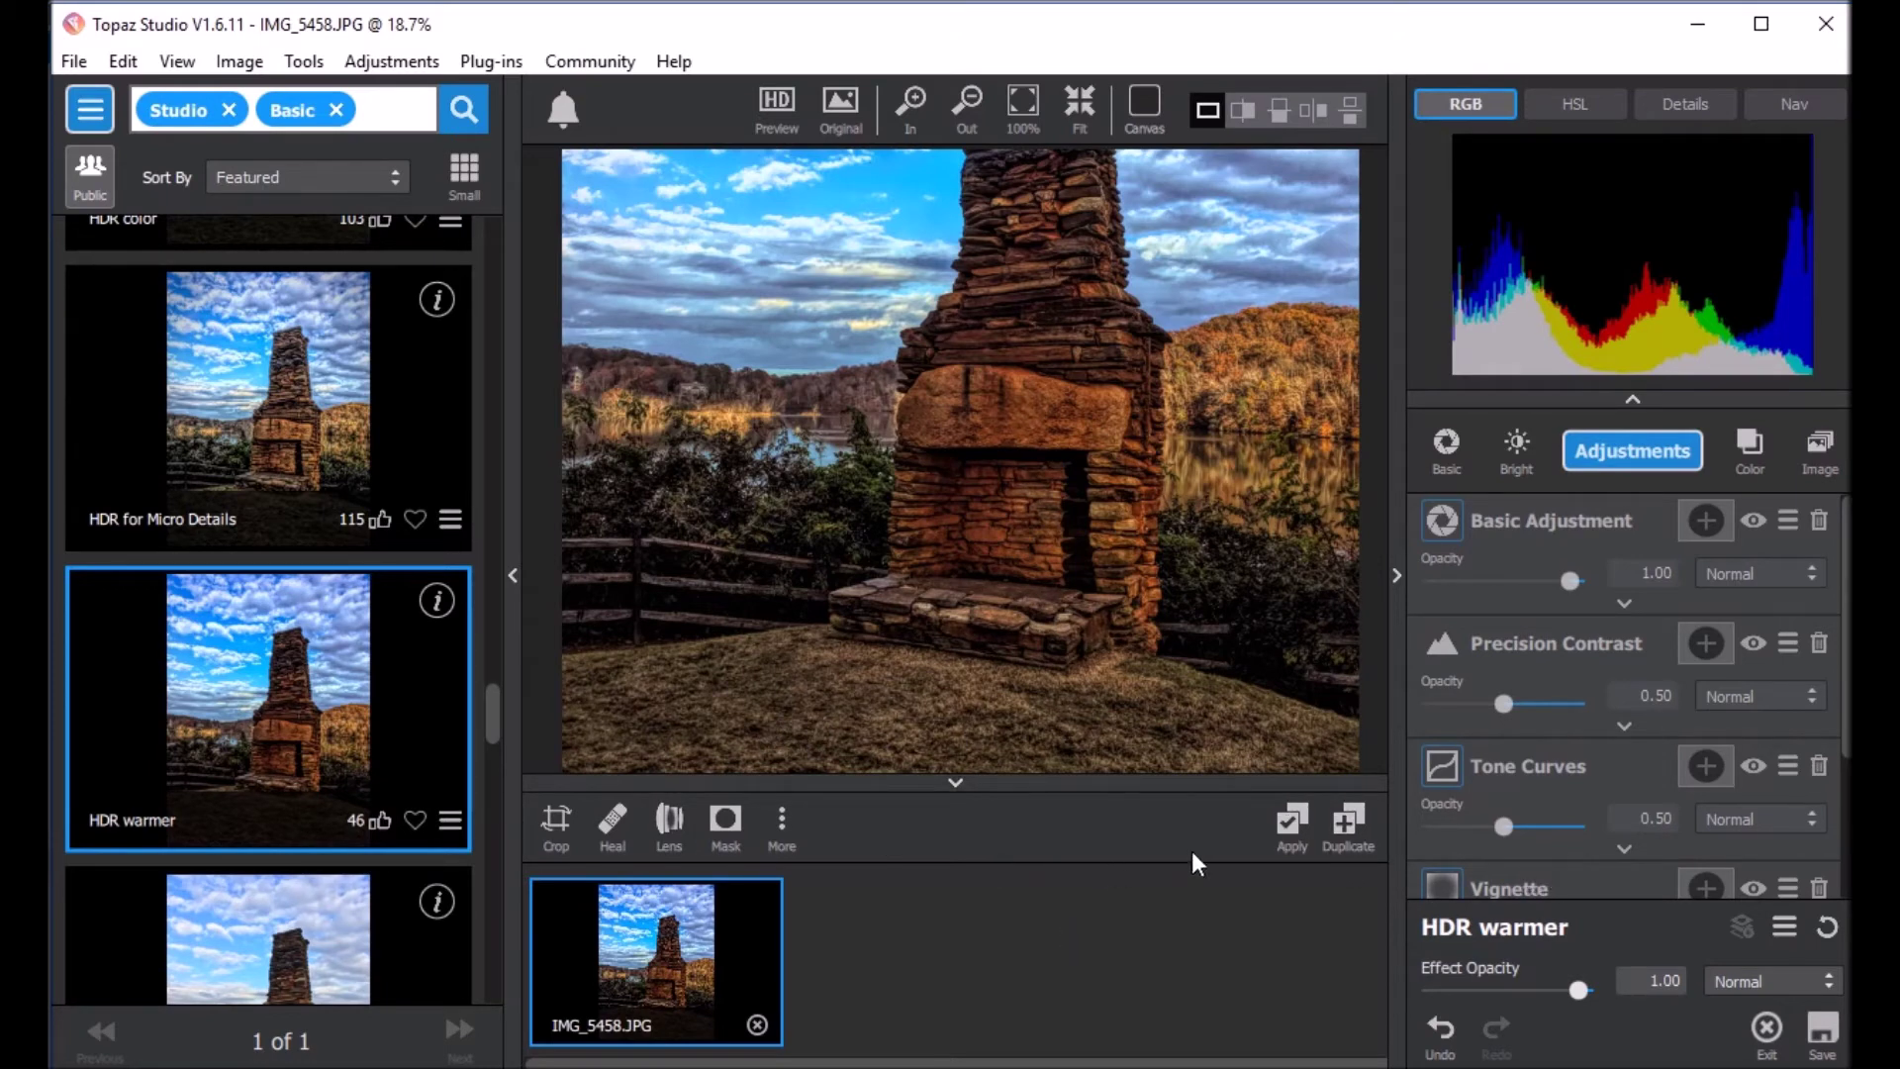
Step: Apply HDR warmer as new image IMG_5458-1.JPG and close IMG_5458.JPG without saving
{"action": "left_click", "coordinate": [1289, 831]}
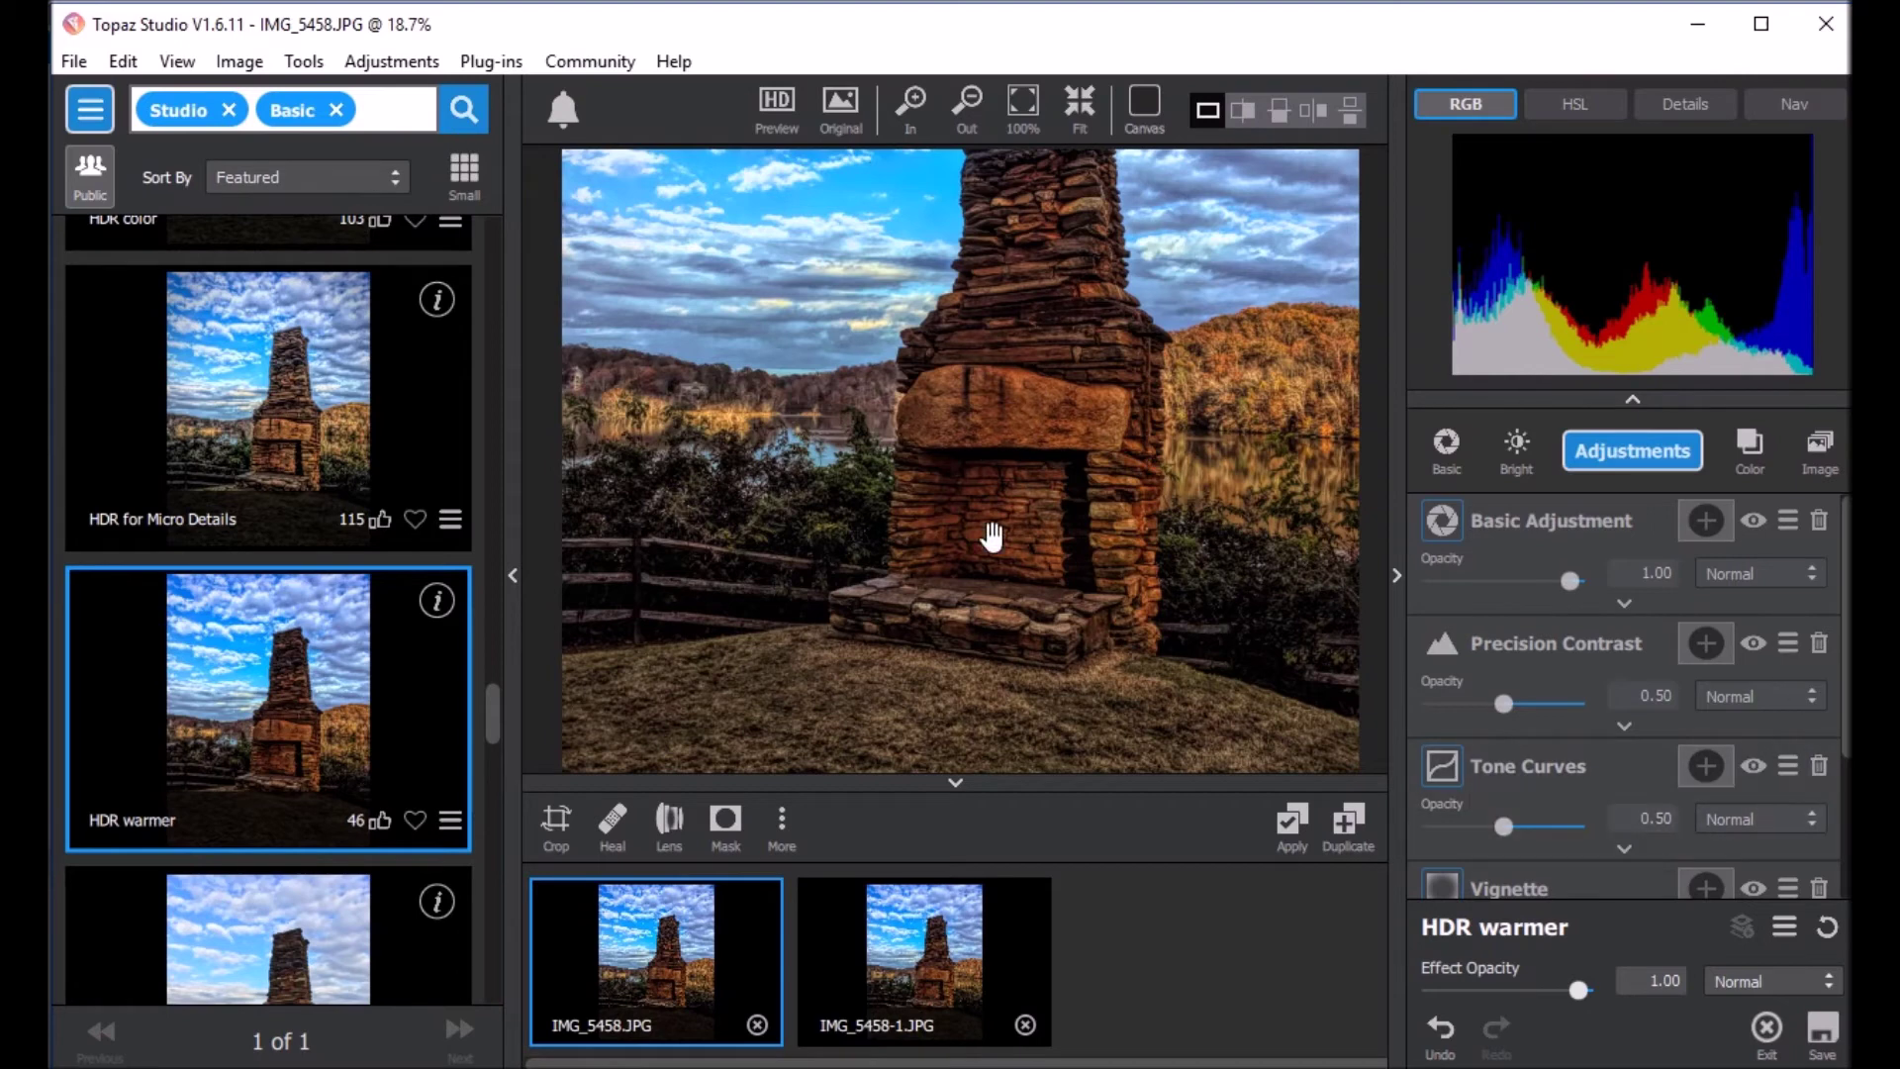
{"action": "left_click", "coordinate": [814, 893]}
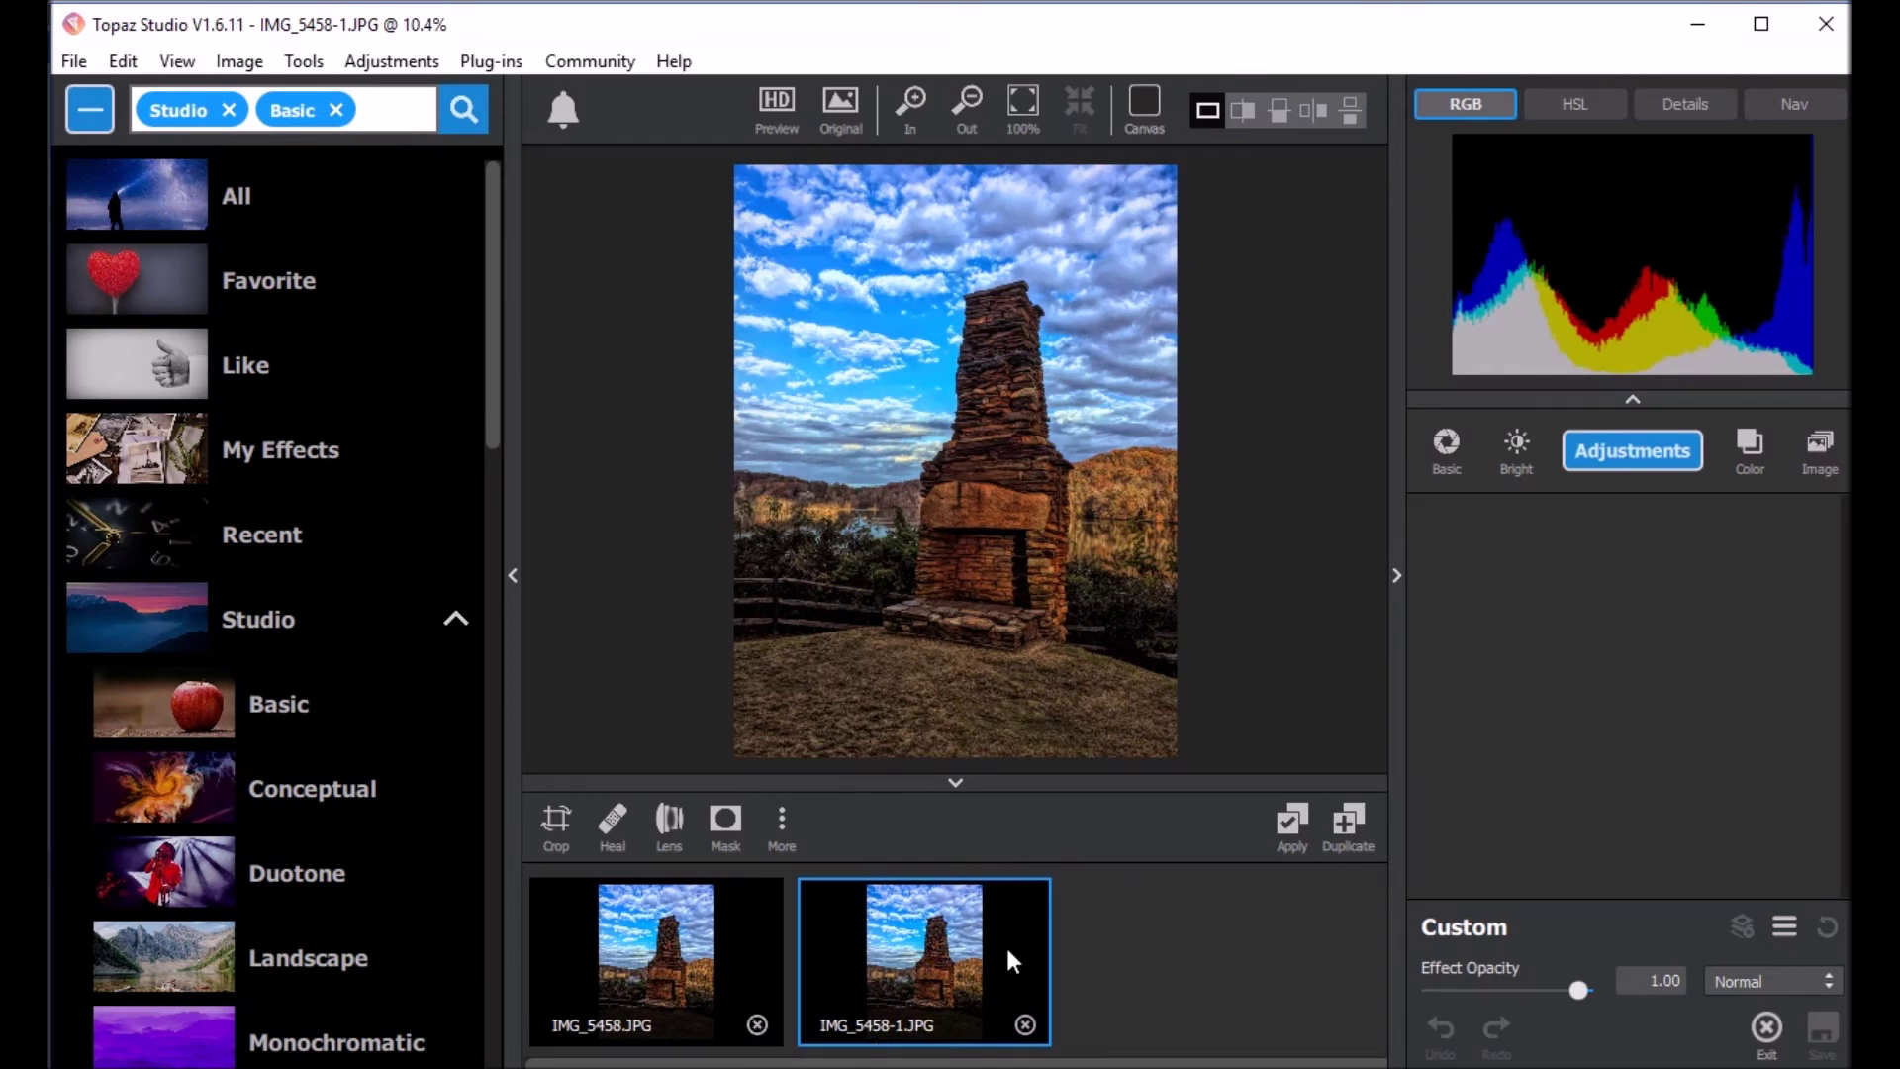
{"action": "left_click", "coordinate": [757, 1024]}
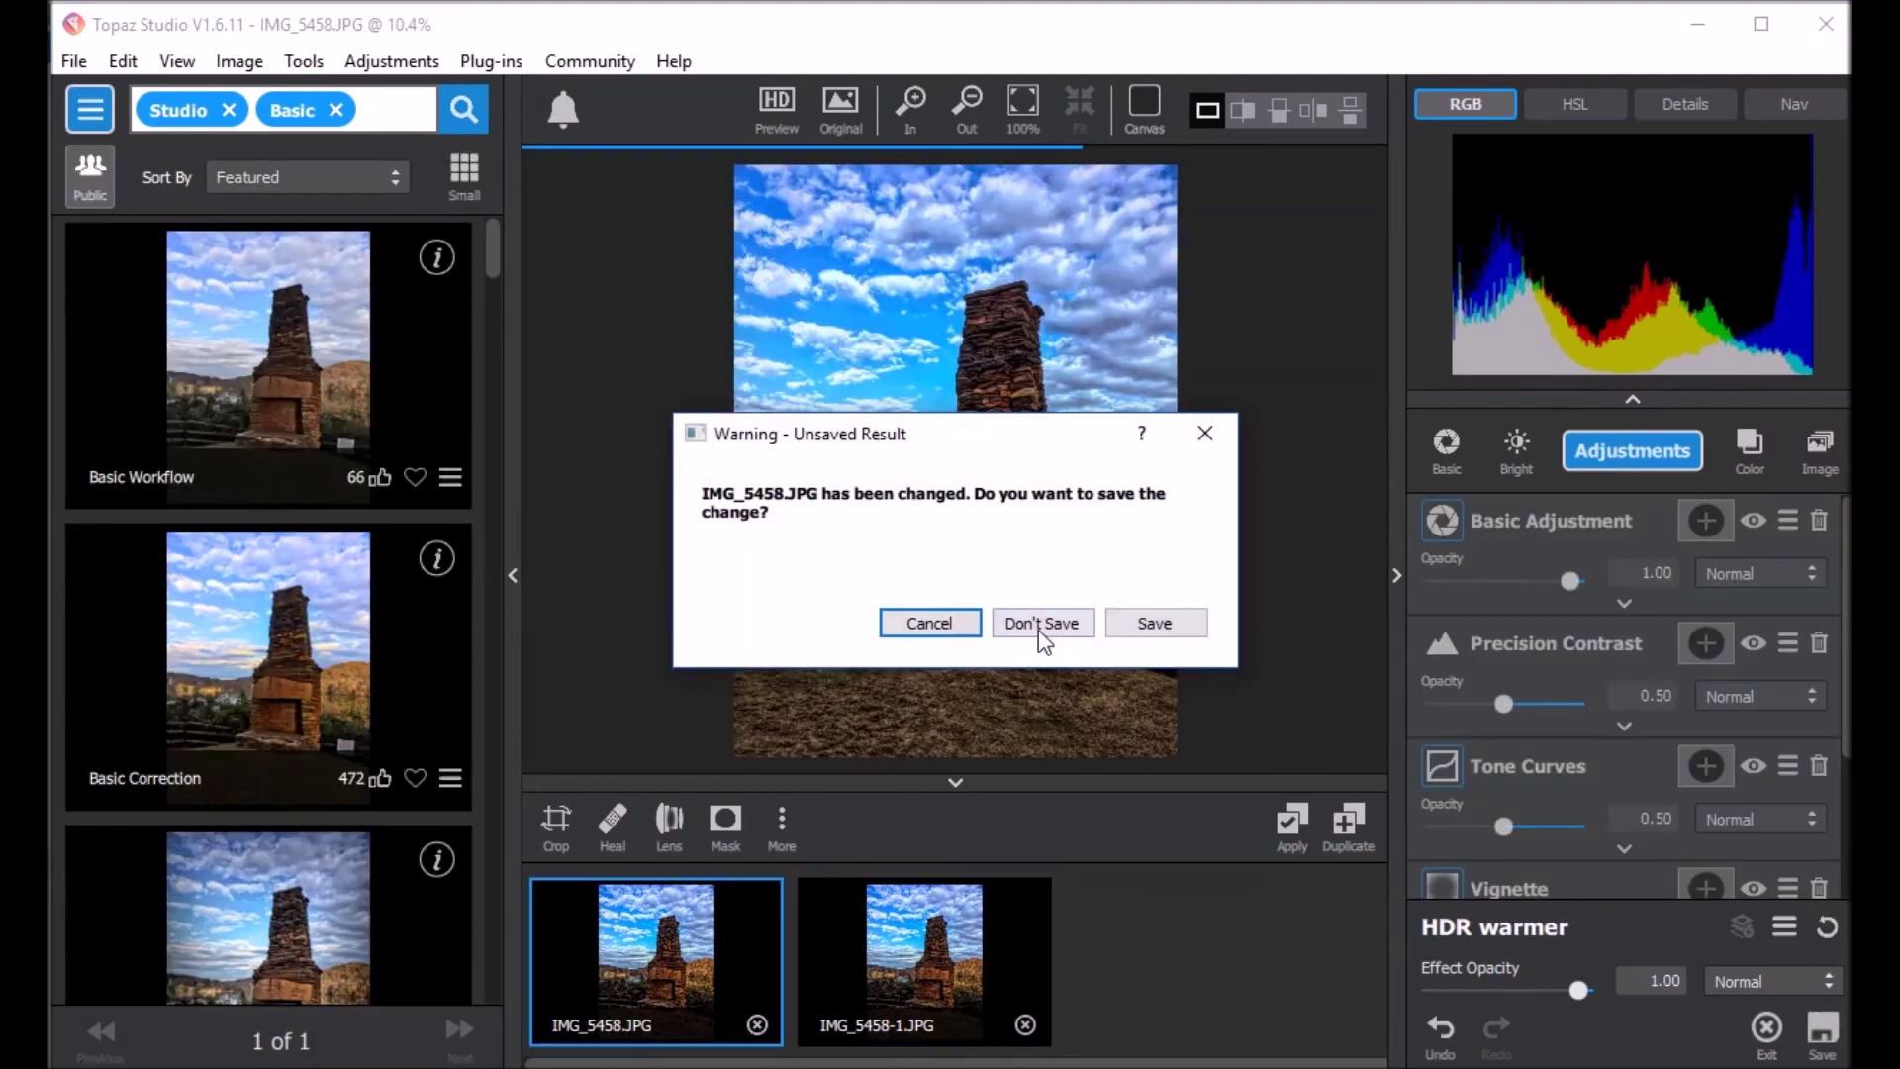
{"action": "left_click", "coordinate": [1038, 623]}
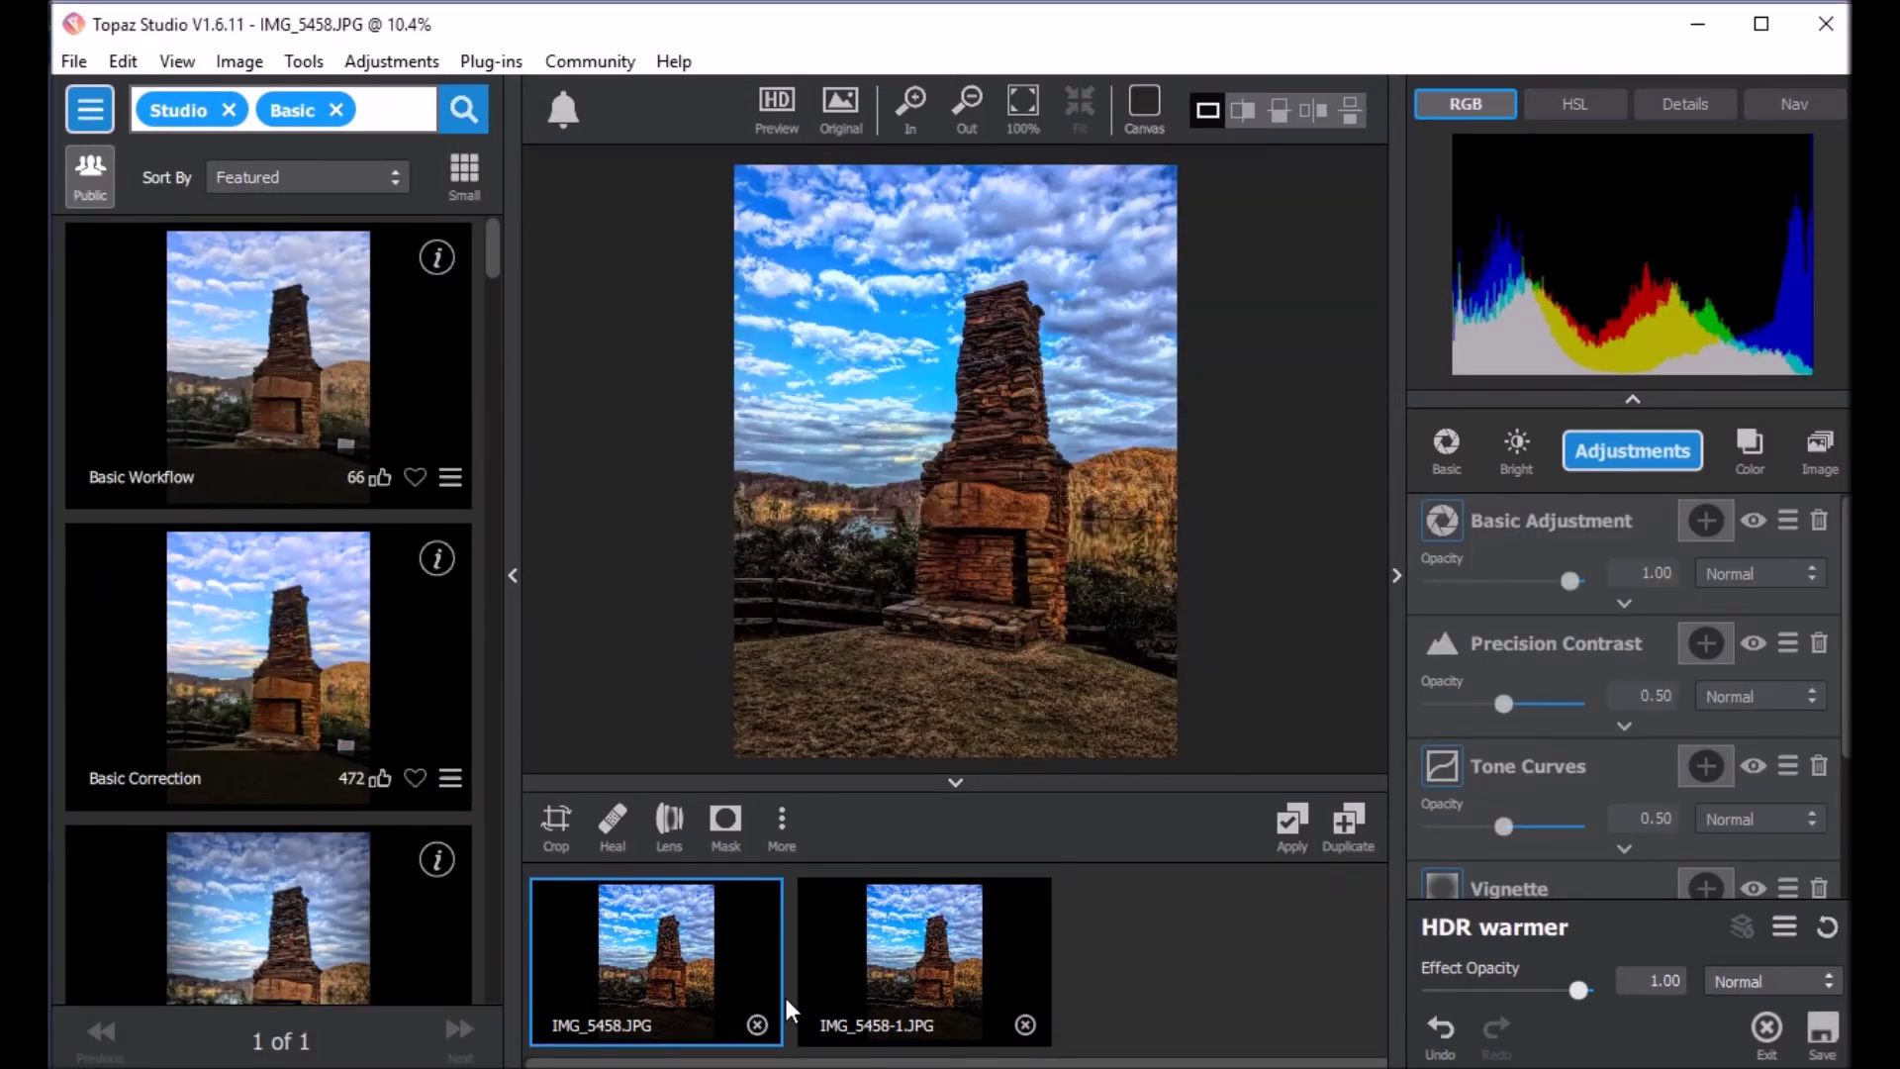
{"action": "scroll", "coordinate": [968, 581], "scroll_direction": "up", "scroll_amount": 3}
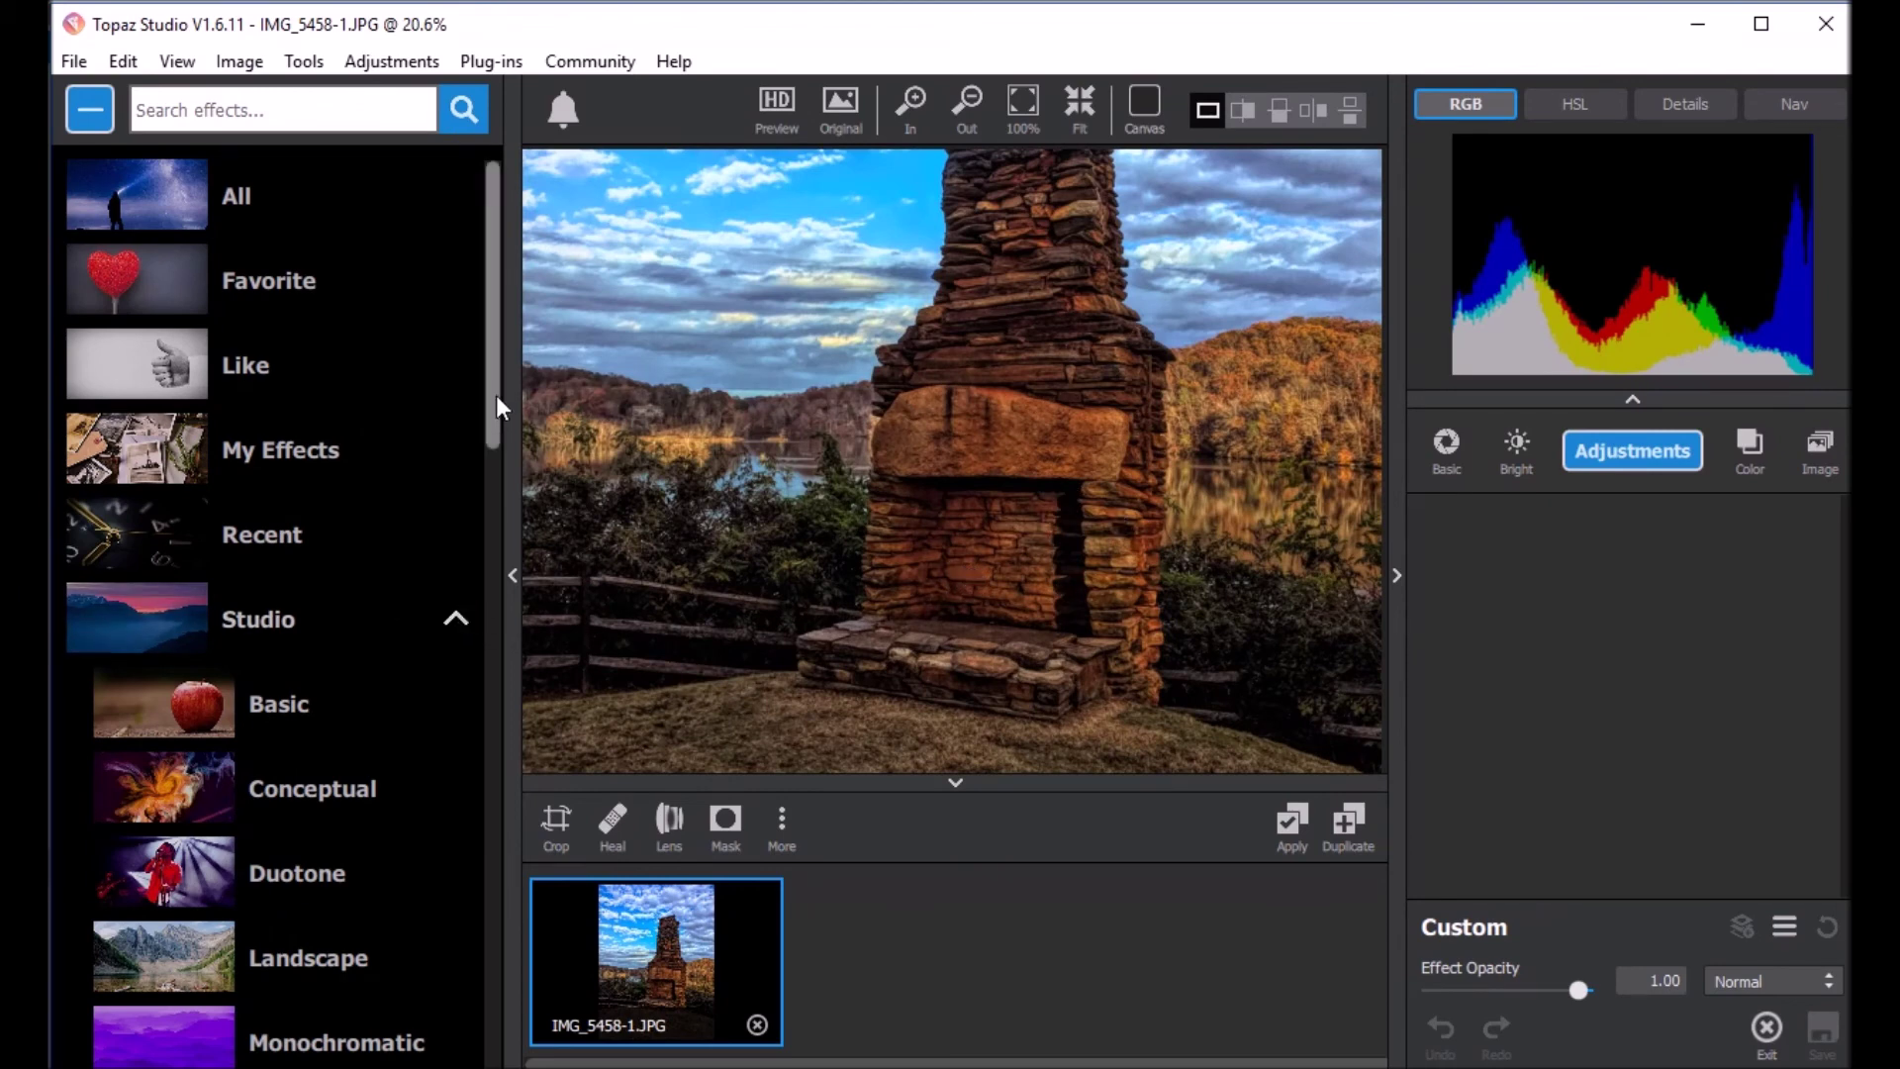
Step: Filter the effects panel to show only the Impression Painting presets
{"action": "scroll", "coordinate": [493, 389], "scroll_direction": "down", "scroll_amount": 1}
{"action": "left_click_drag", "start_coordinate": [495, 420], "coordinate": [475, 1058]}
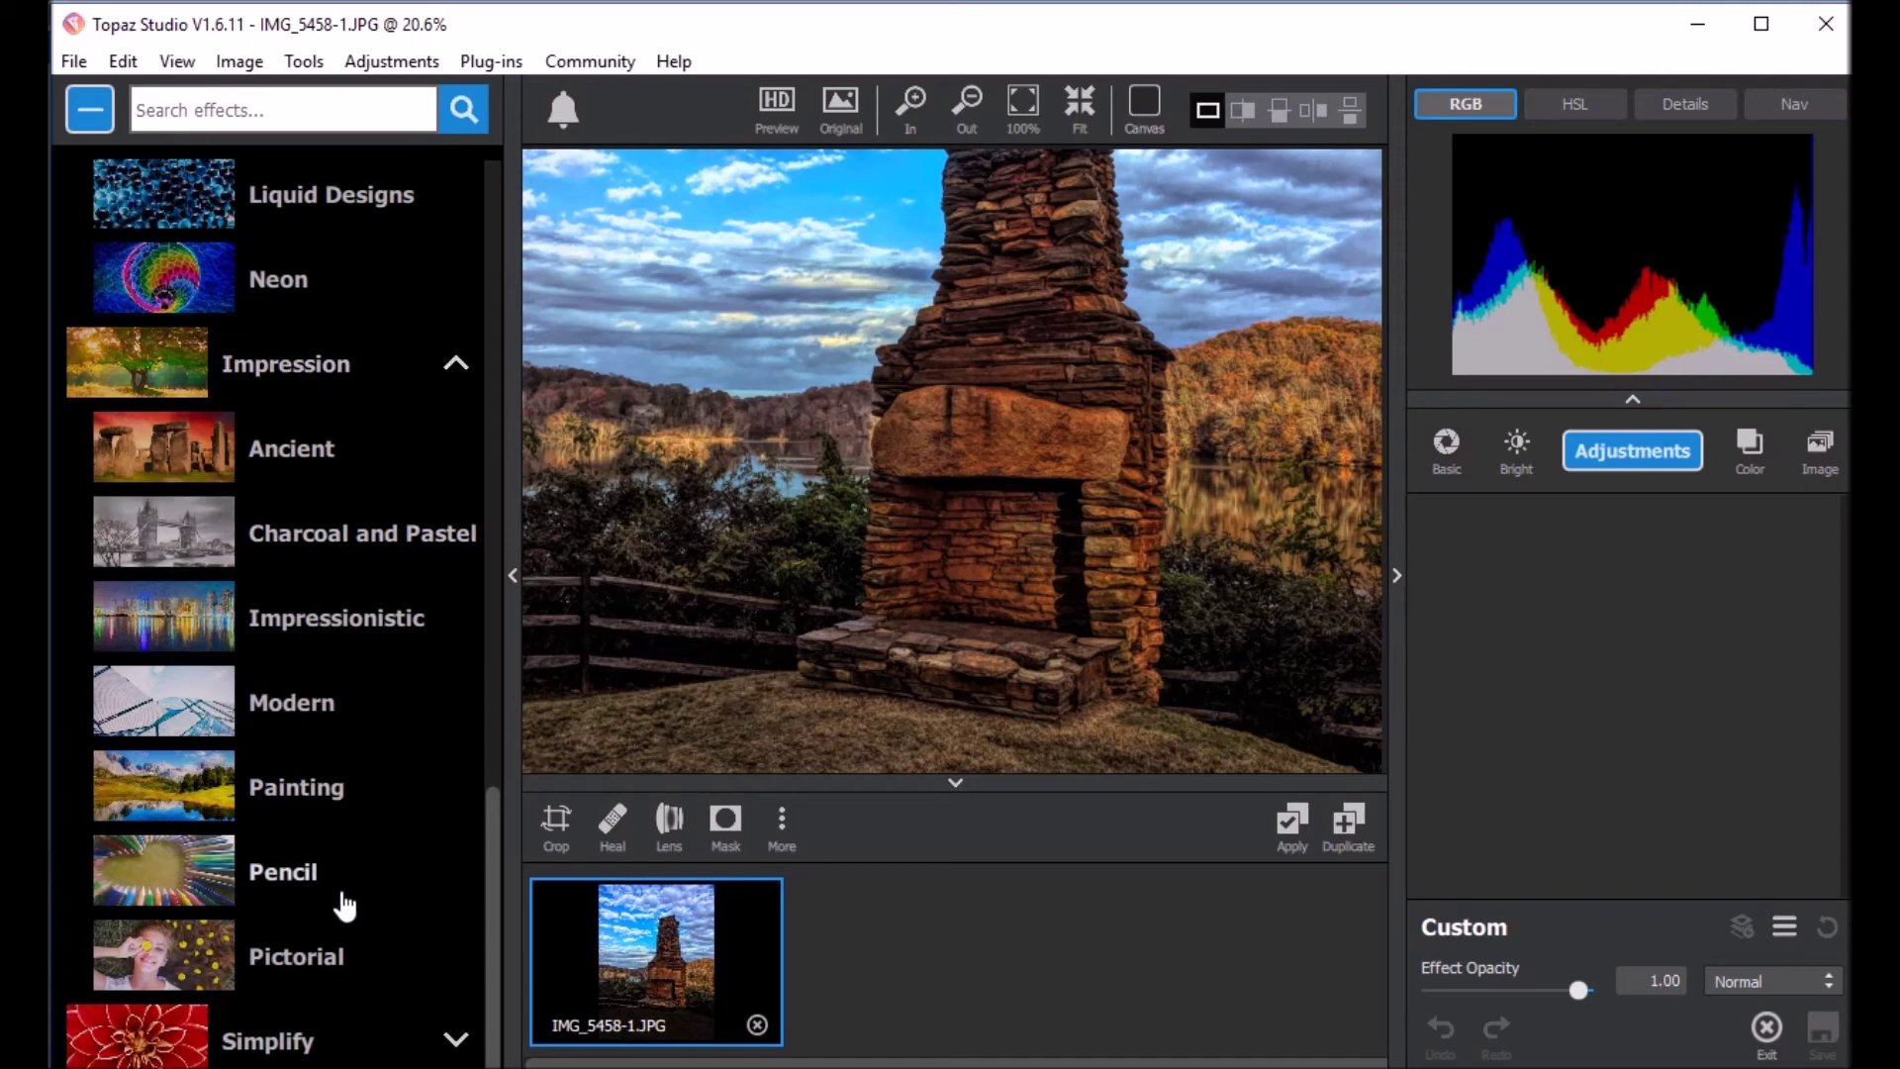
{"action": "mouse_move", "coordinate": [496, 958]}
{"action": "left_mouse_down"}
{"action": "mouse_move", "coordinate": [497, 914]}
{"action": "mouse_move", "coordinate": [485, 929]}
{"action": "left_mouse_up"}
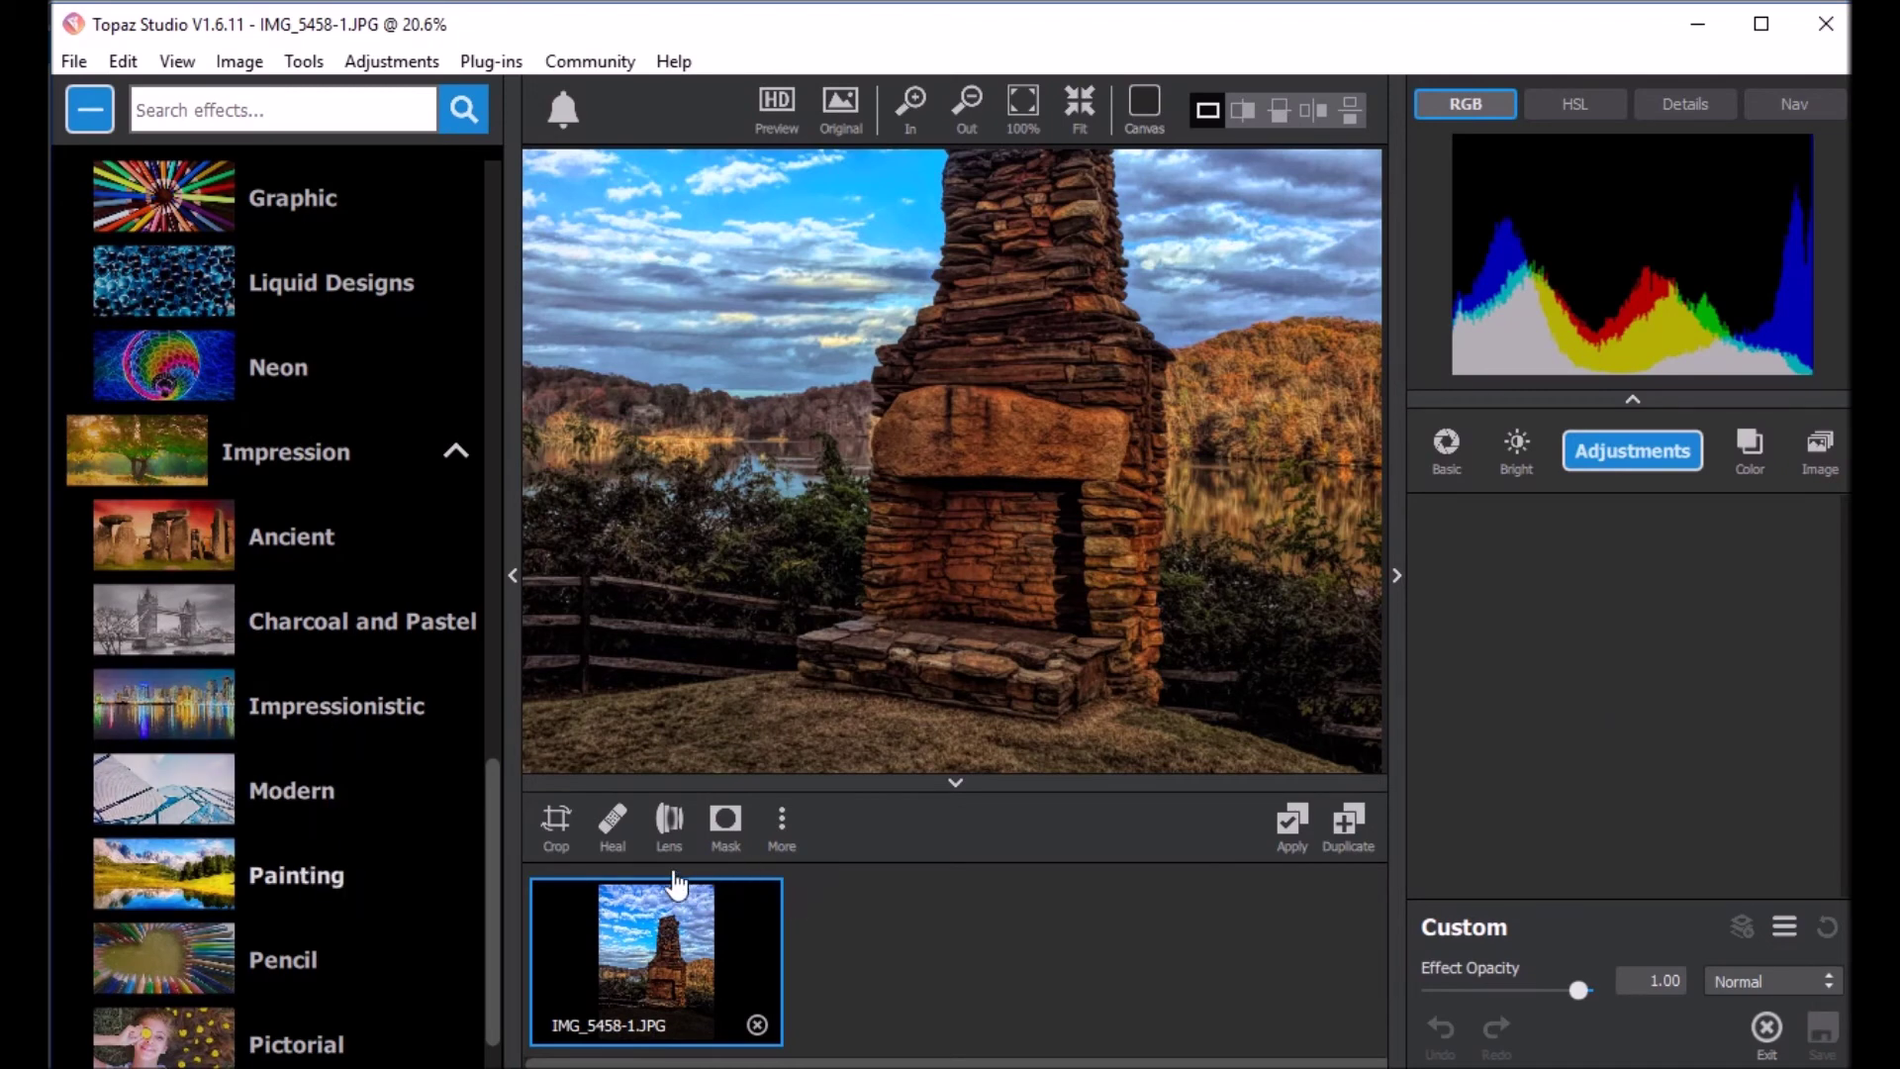
{"action": "left_click", "coordinate": [297, 874]}
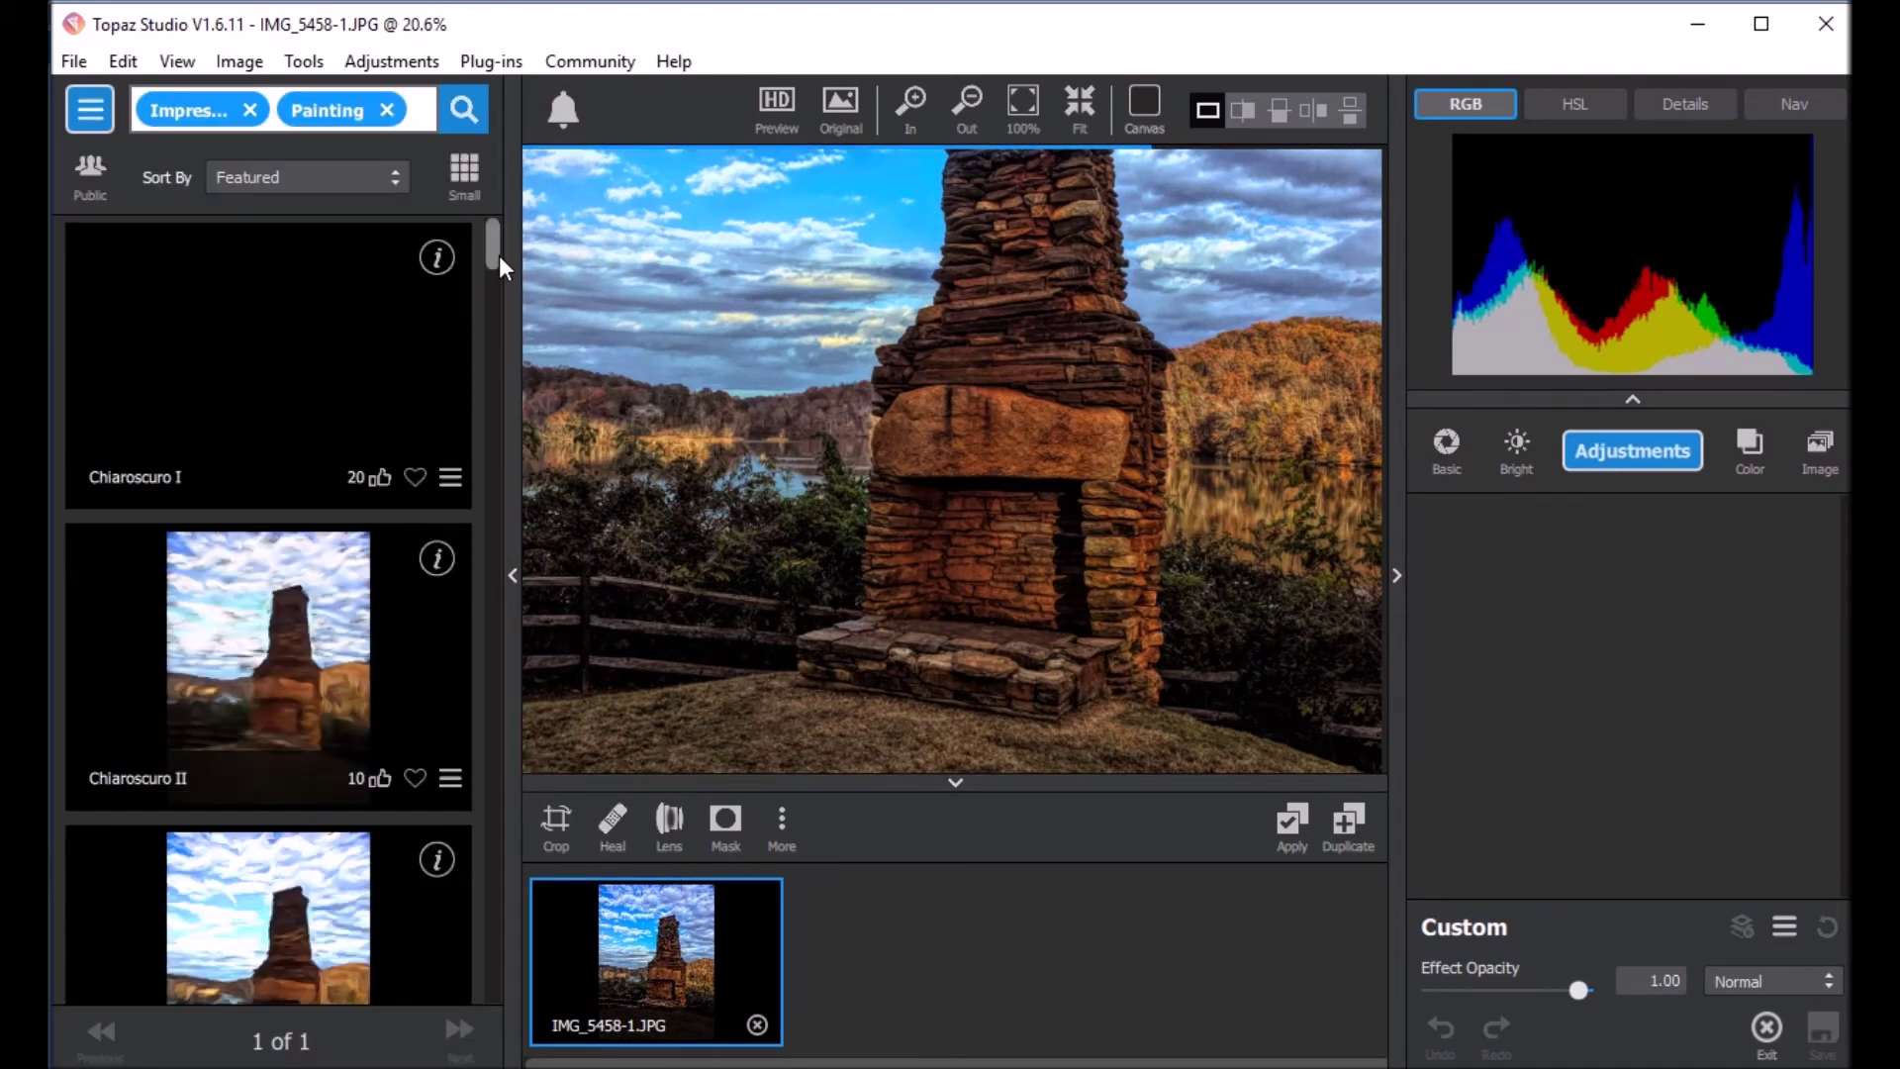
Step: Apply Oil Painting III to IMG_5458-1.JPG and pan the preview to the chimney top
{"action": "left_click_drag", "start_coordinate": [502, 400], "coordinate": [504, 473]}
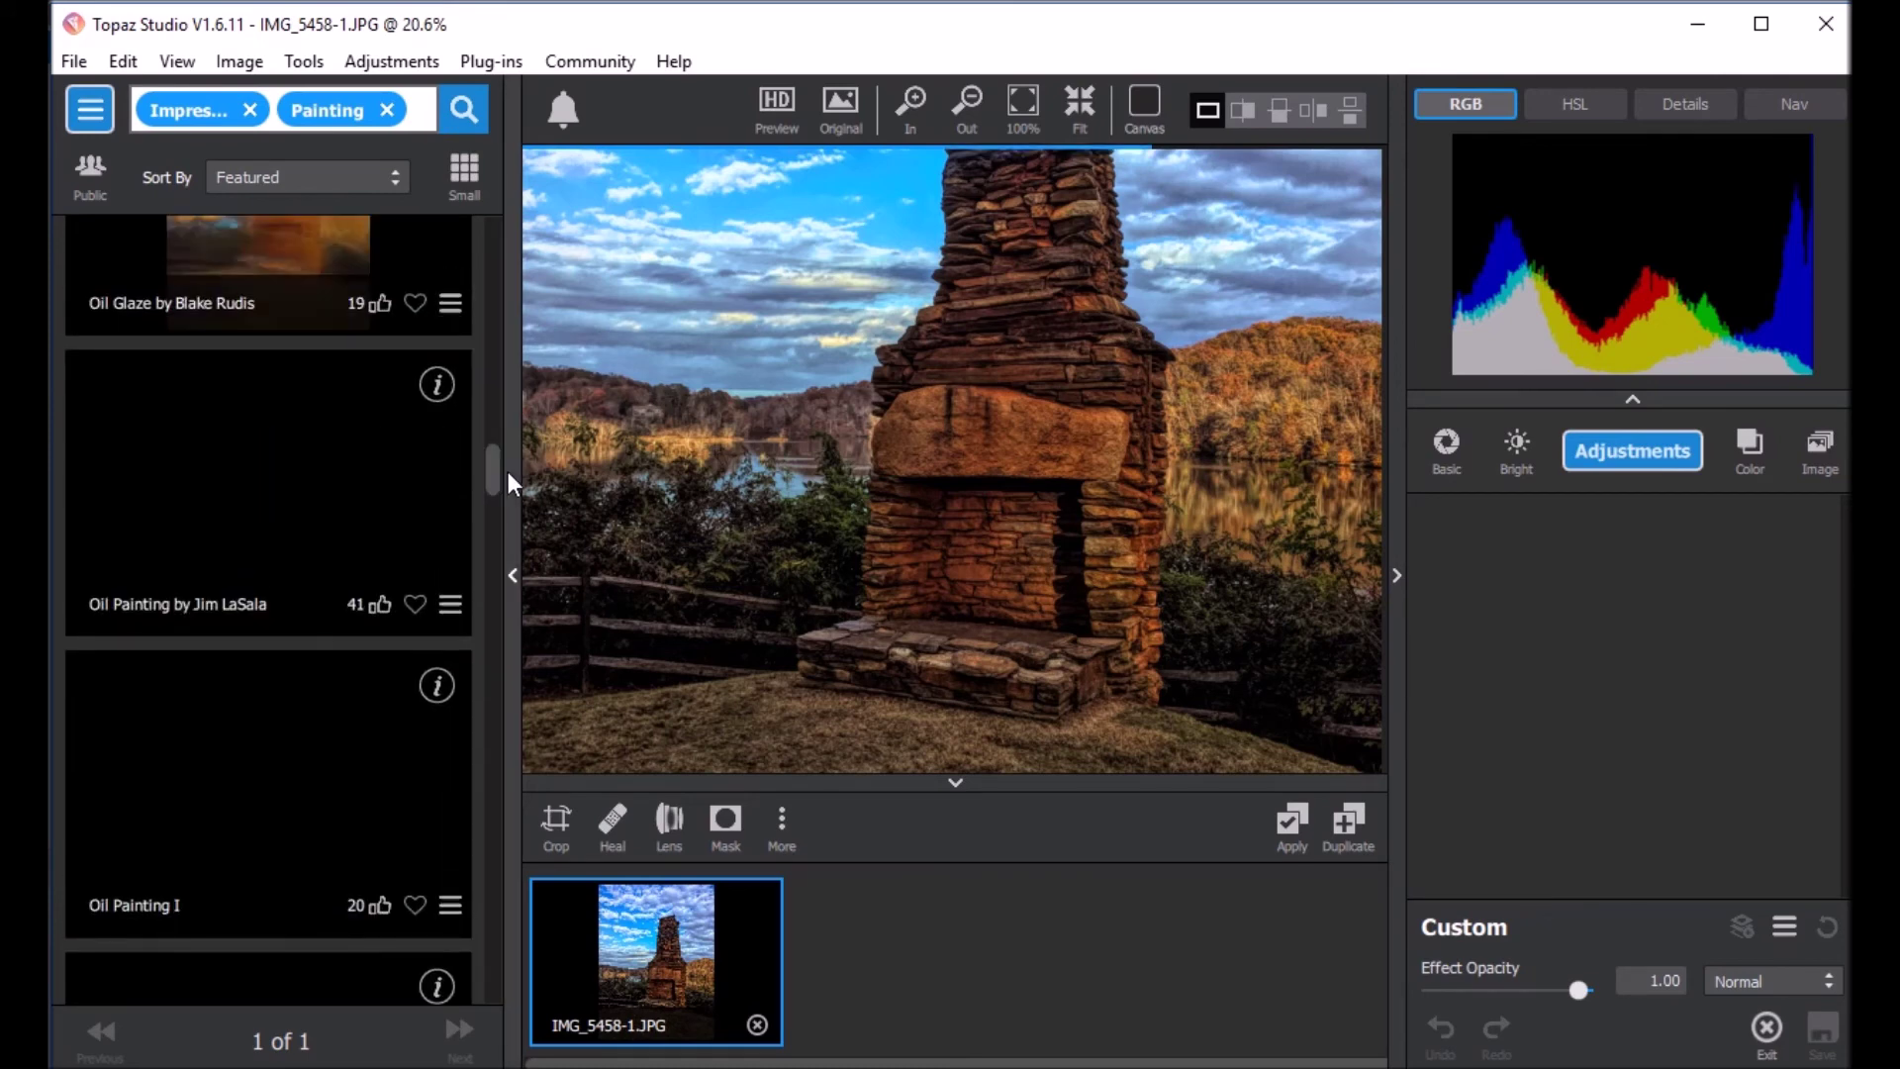
{"action": "left_click_drag", "start_coordinate": [499, 472], "coordinate": [496, 540]}
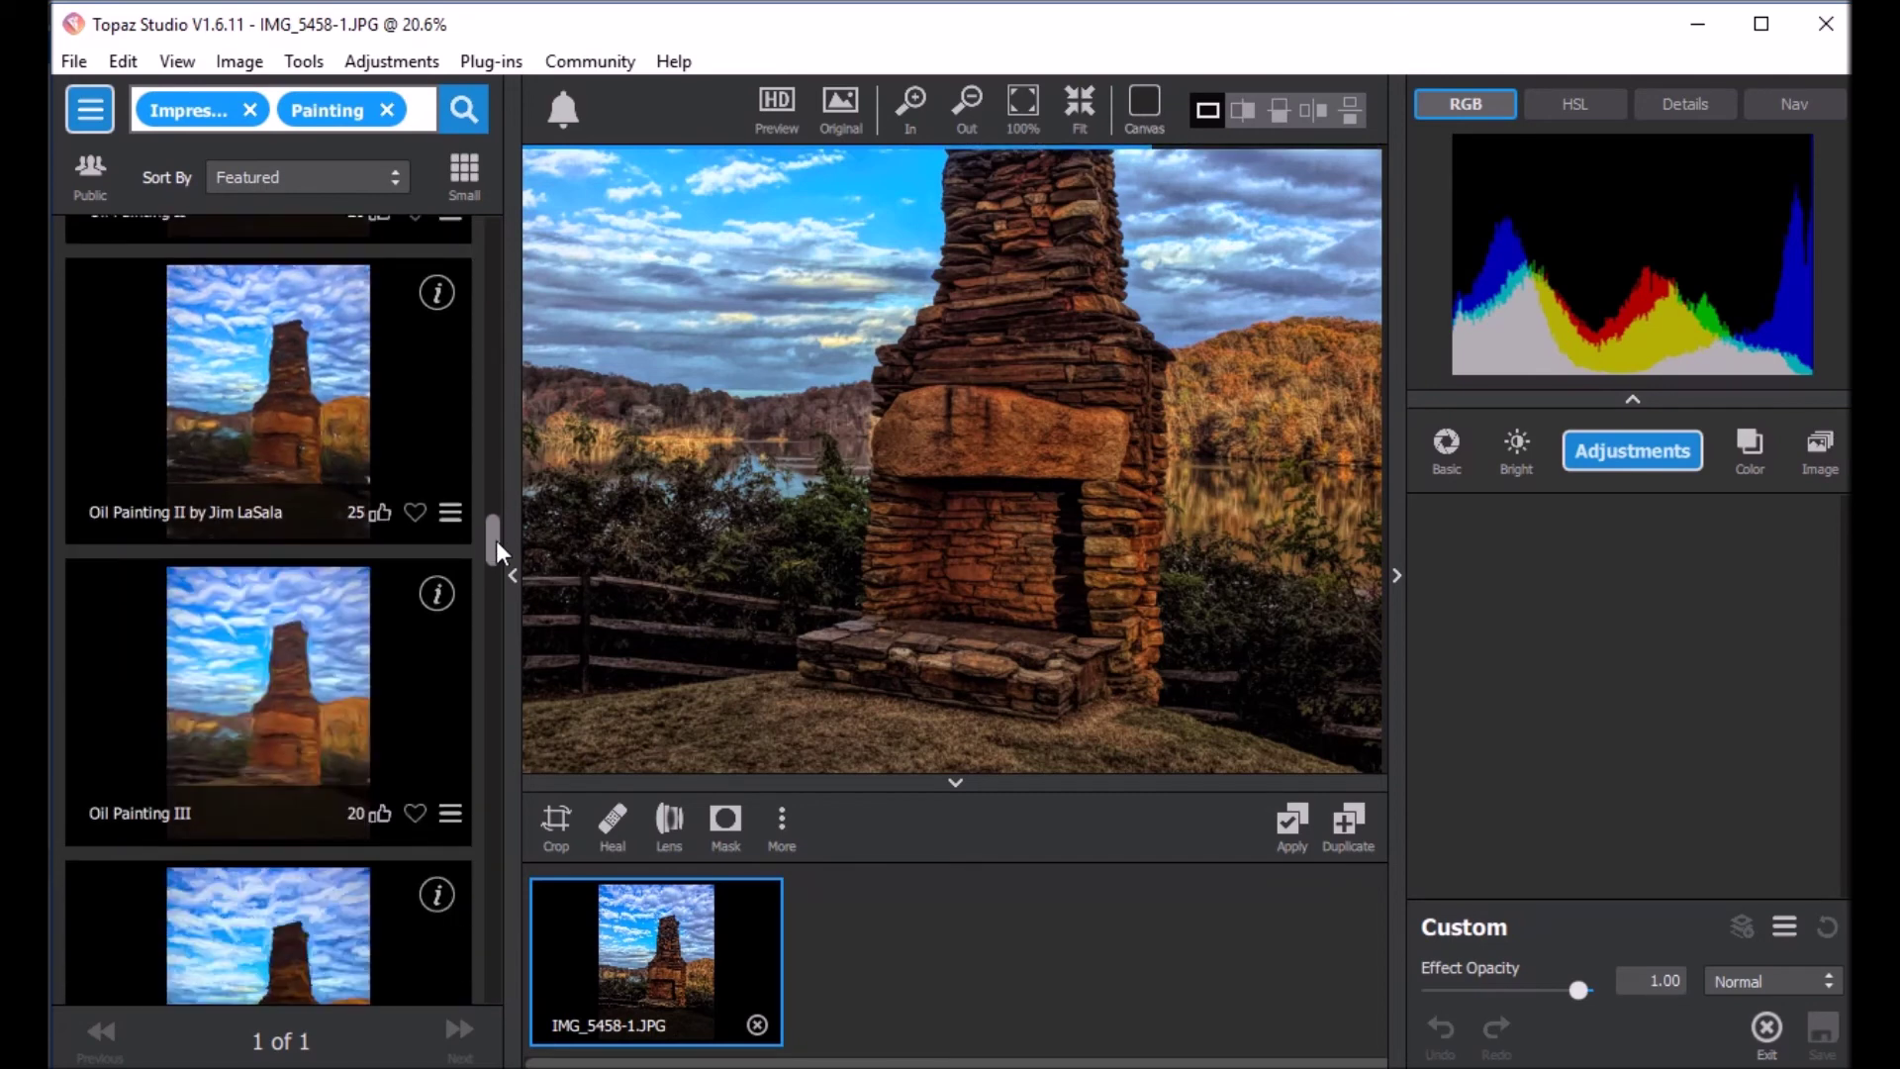
{"action": "scroll", "coordinate": [386, 716], "scroll_direction": "down", "scroll_amount": 1}
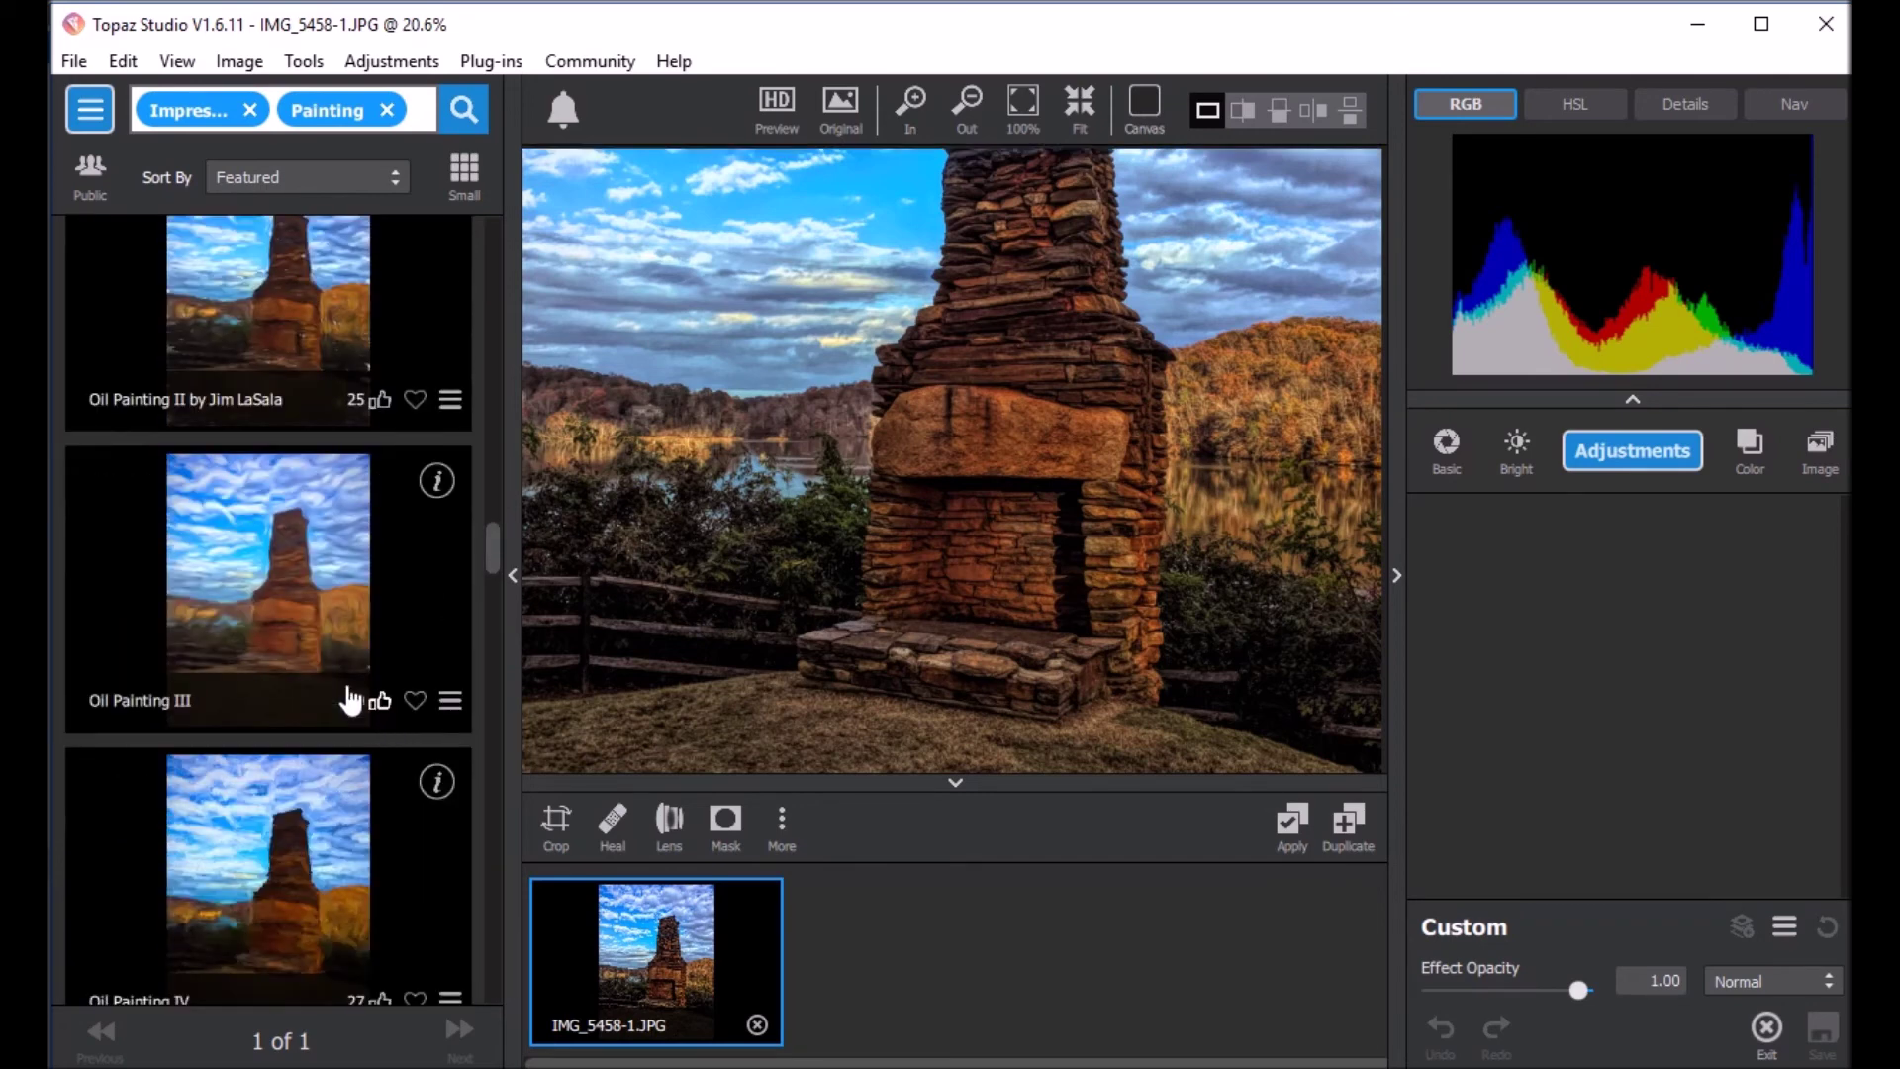
{"action": "left_click", "coordinate": [275, 568]}
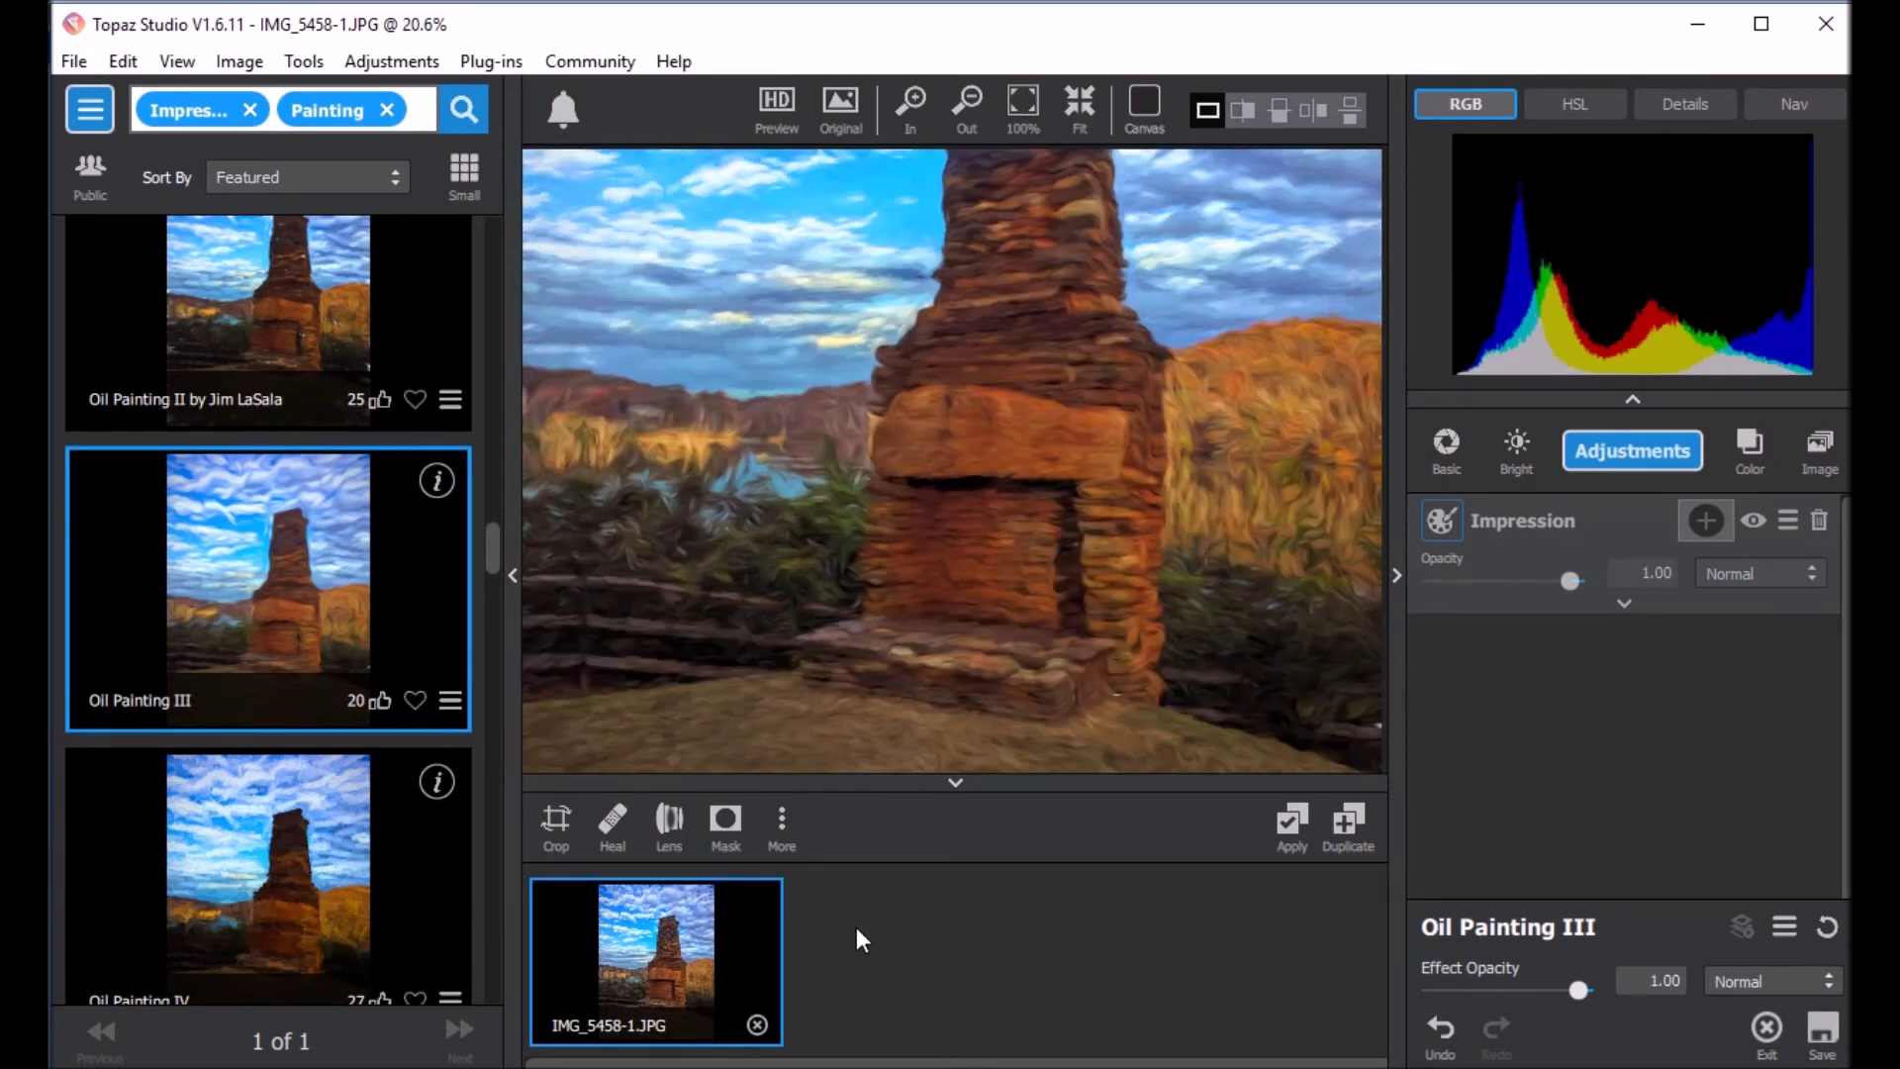
{"action": "scroll", "coordinate": [1094, 436], "scroll_direction": "down", "scroll_amount": 2}
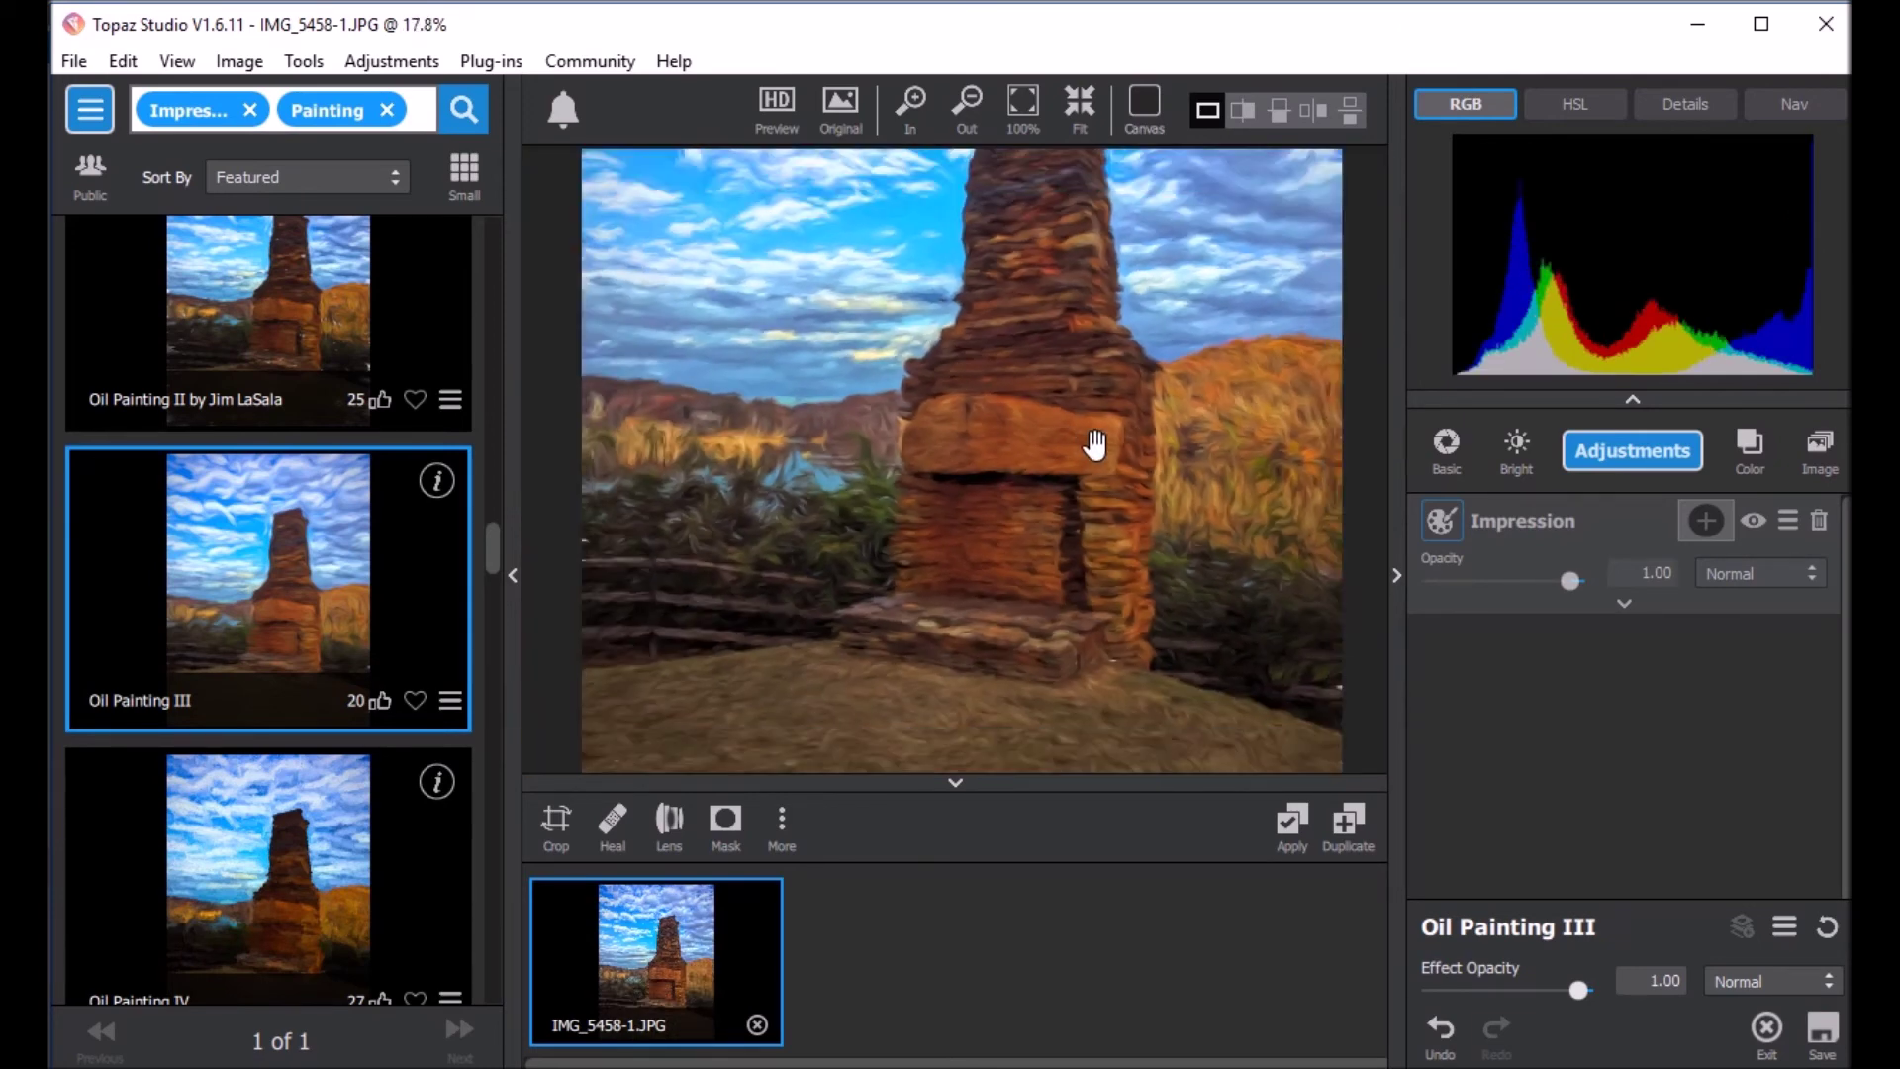
{"action": "scroll", "coordinate": [1095, 443], "scroll_direction": "up", "scroll_amount": 1}
{"action": "scroll", "coordinate": [1094, 443], "scroll_direction": "down", "scroll_amount": 2}
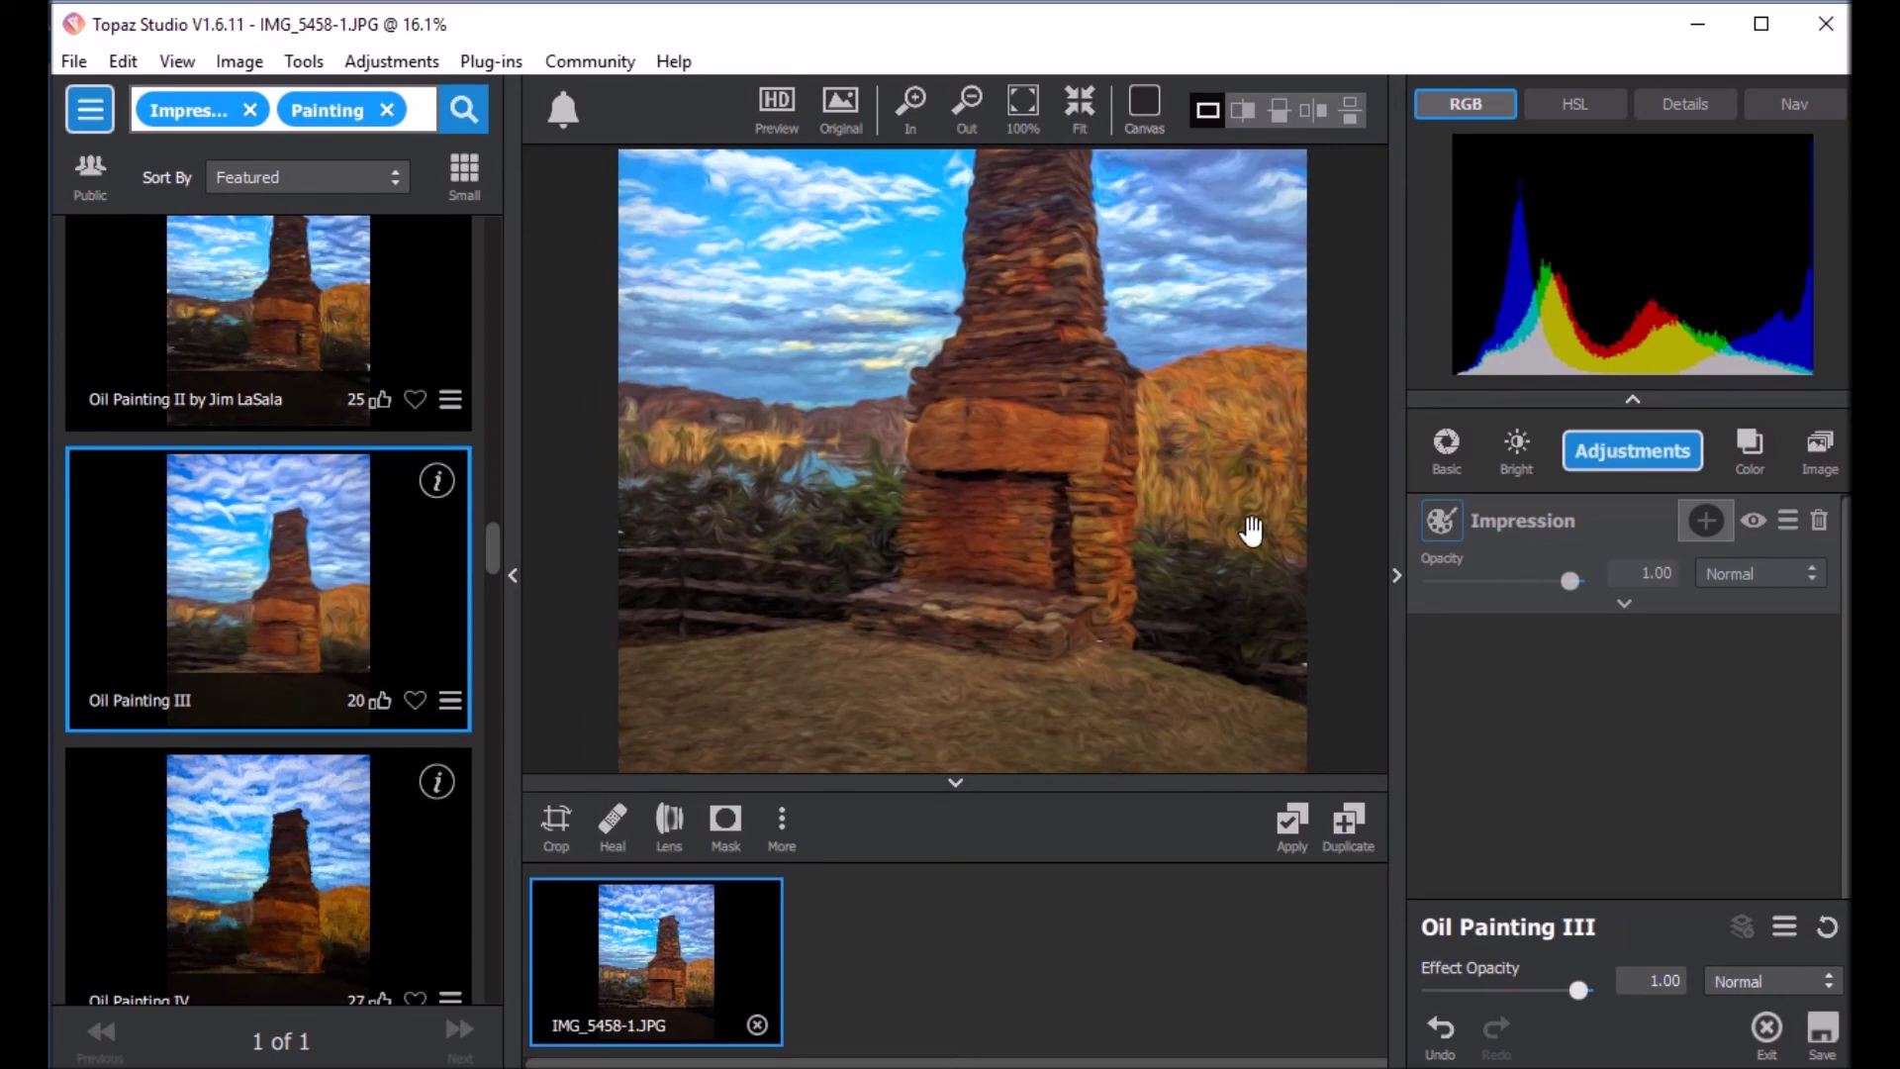
{"action": "left_click_drag", "start_coordinate": [1085, 395], "coordinate": [1099, 437]}
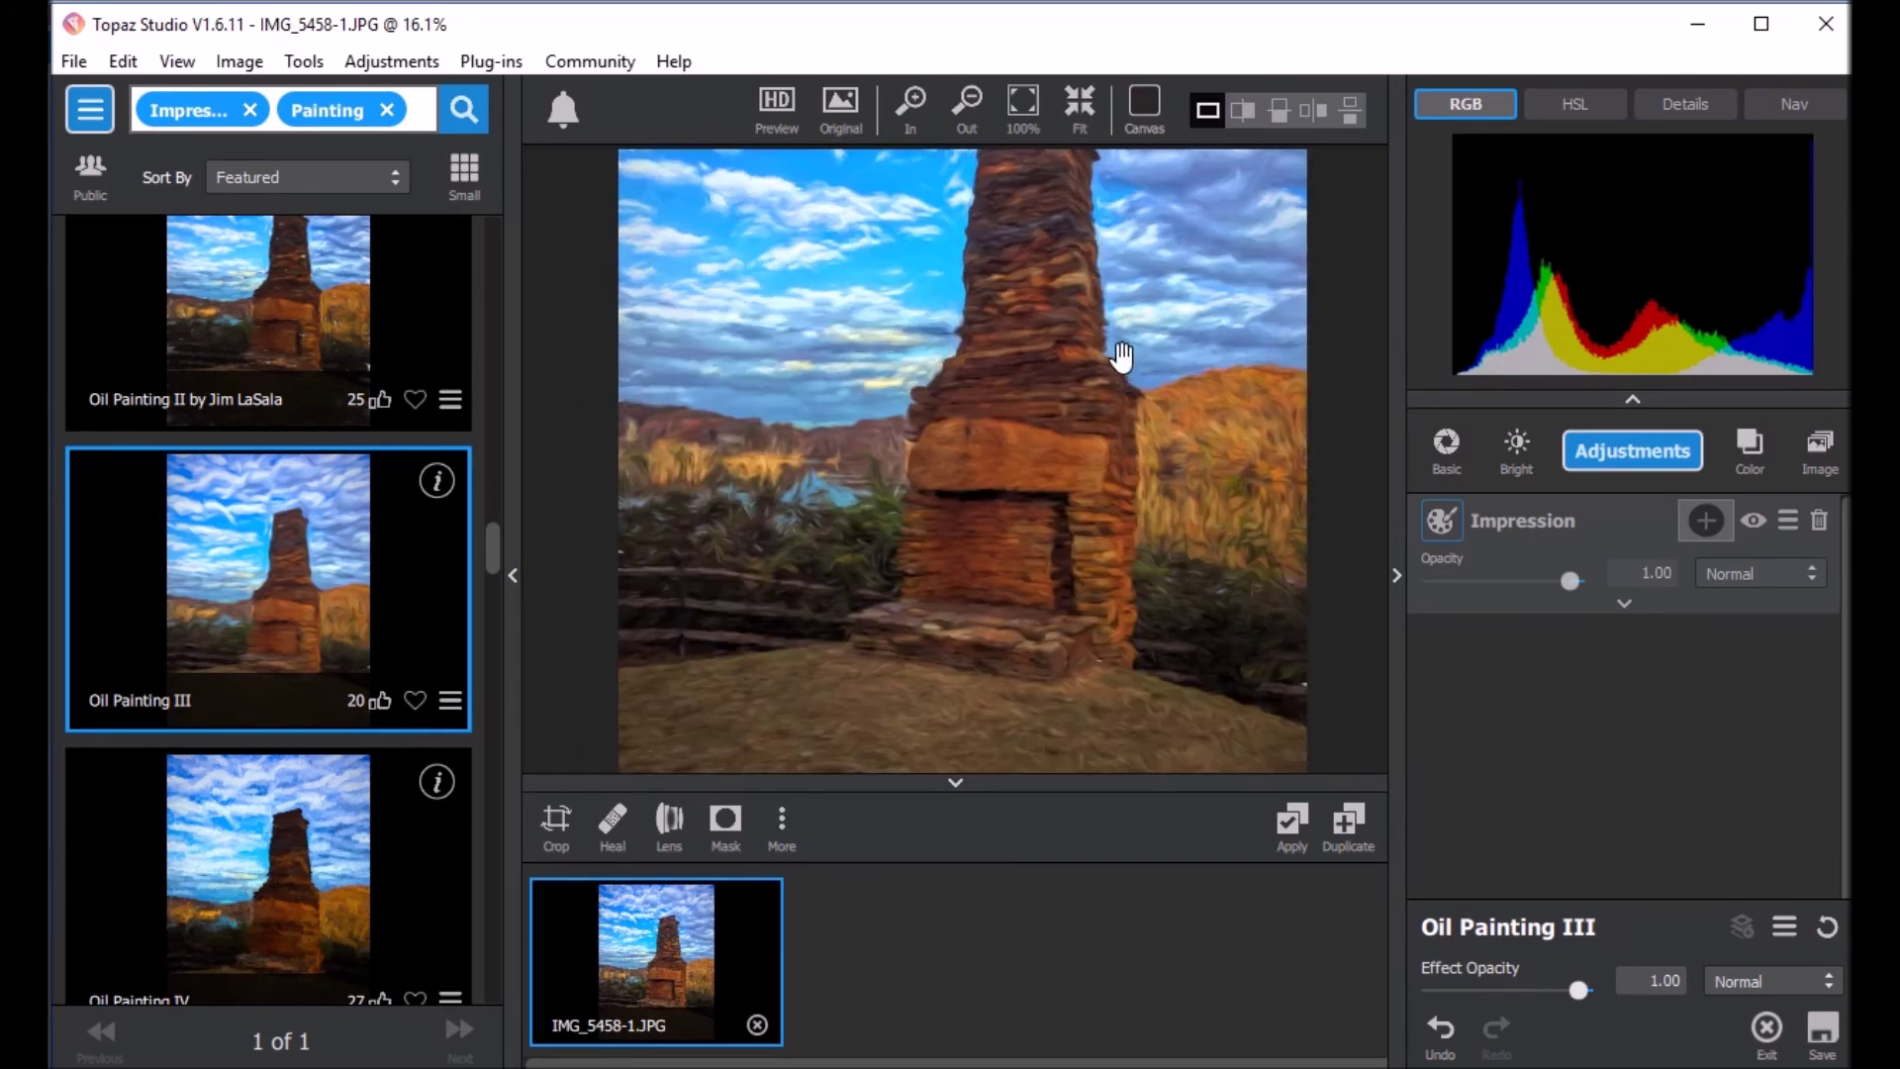
{"action": "left_click", "coordinate": [844, 131]}
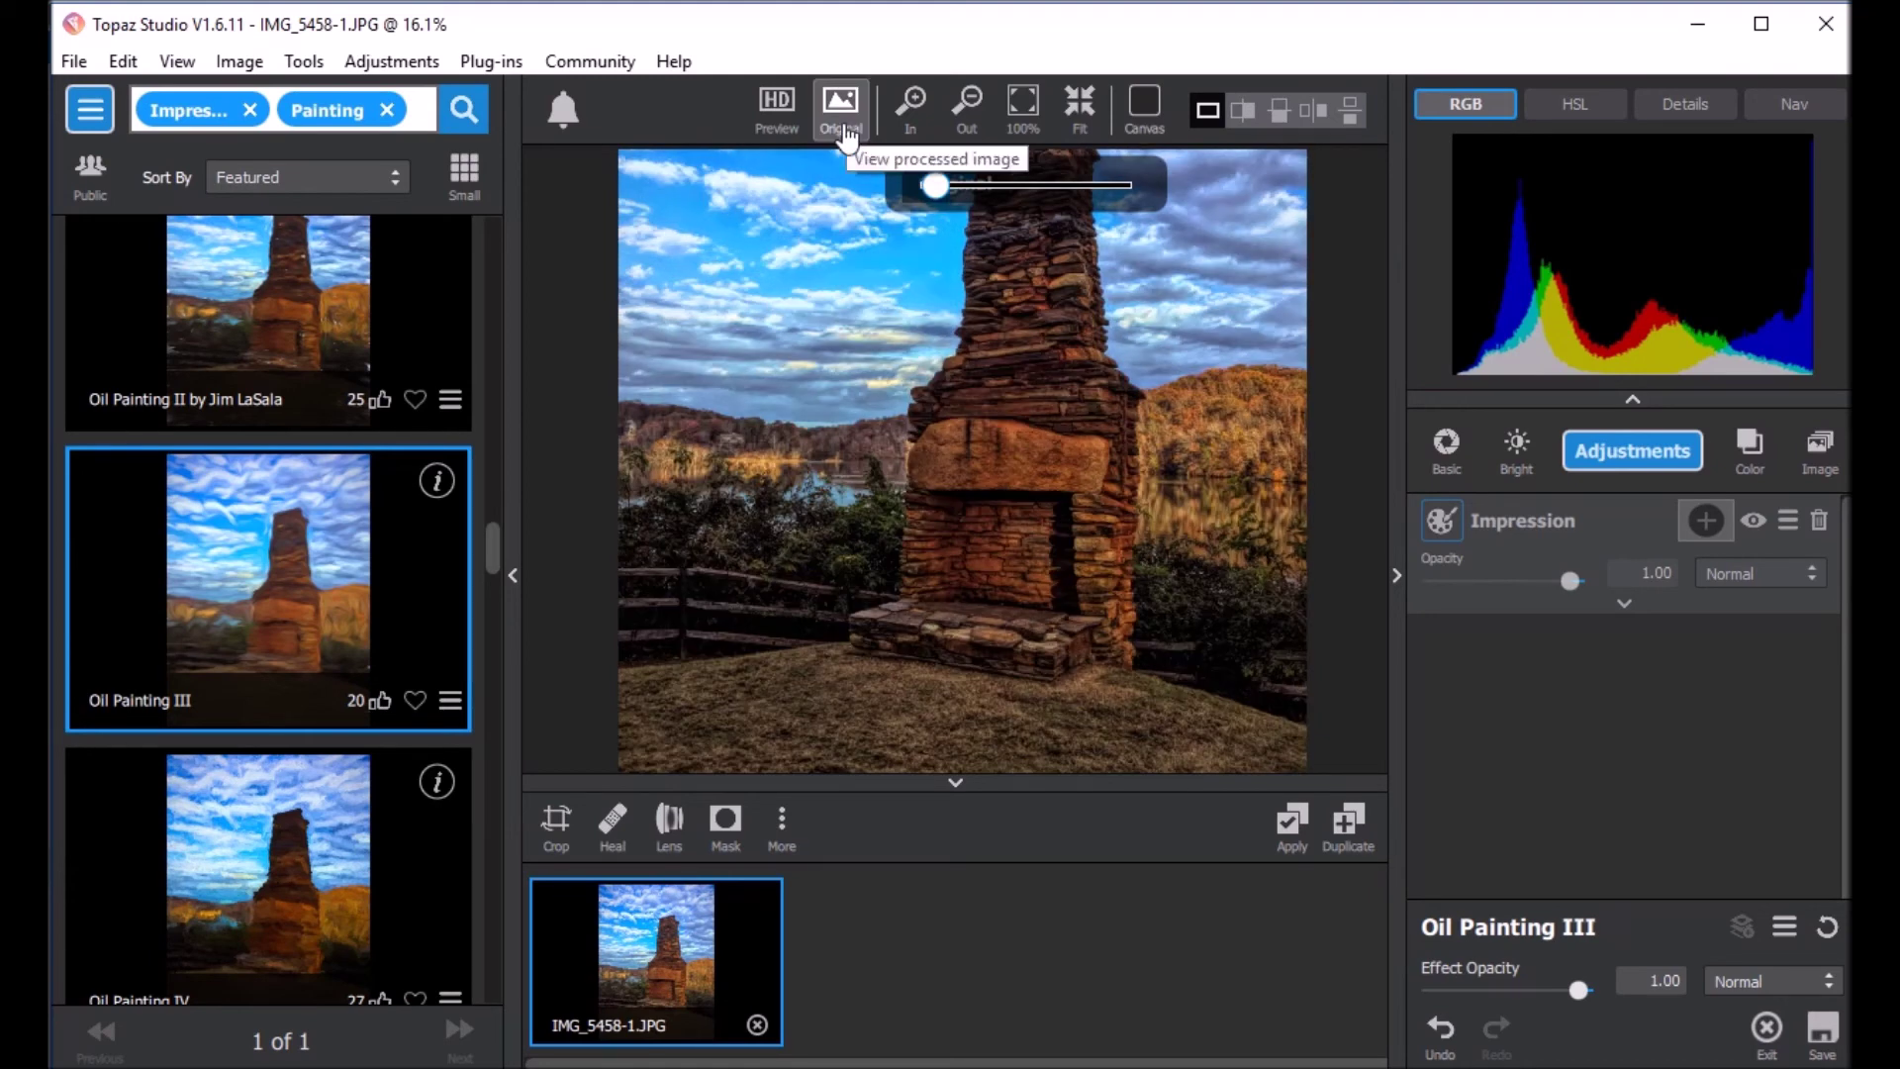
{"action": "left_click", "coordinate": [844, 136]}
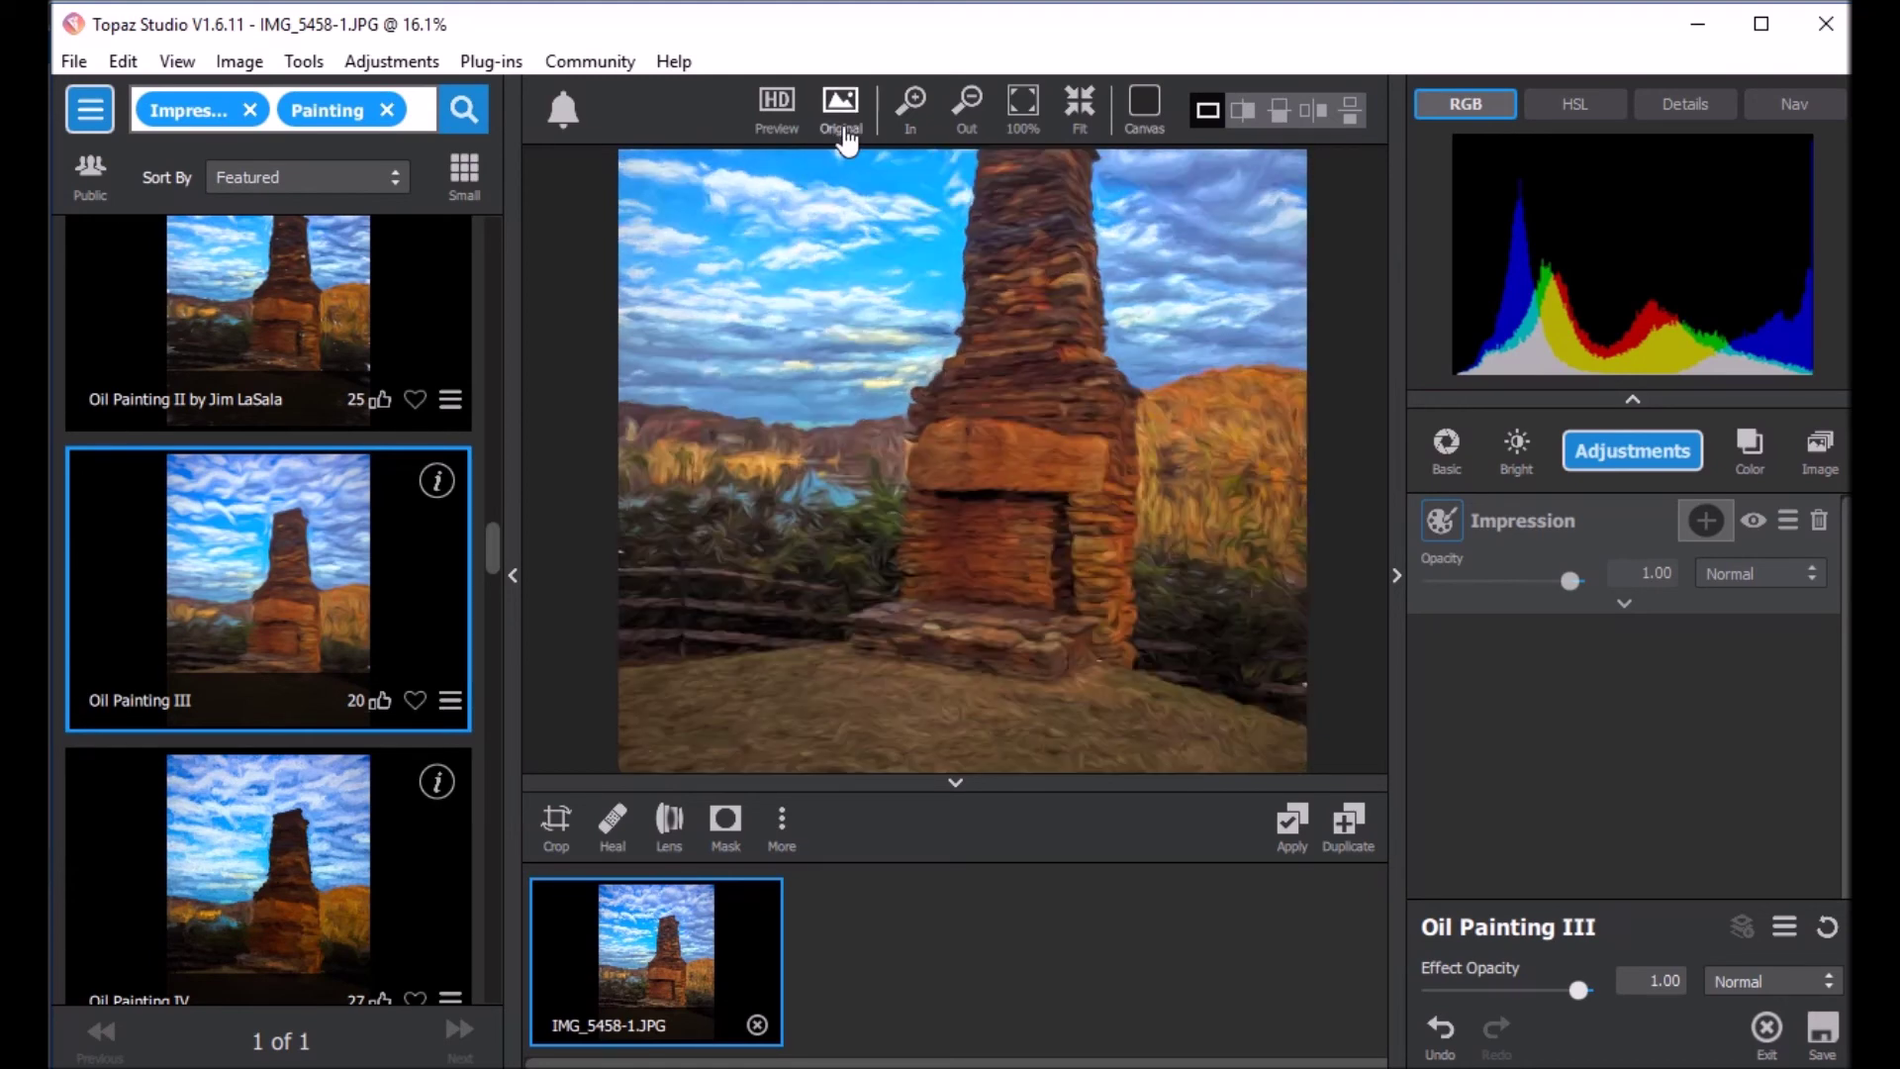
{"action": "left_click", "coordinate": [1625, 607]}
Step: Switch to the first Stroke brush, set Number of Strokes to High and Smudge to 0.01
{"action": "scroll", "coordinate": [1646, 698], "scroll_direction": "down", "scroll_amount": 2}
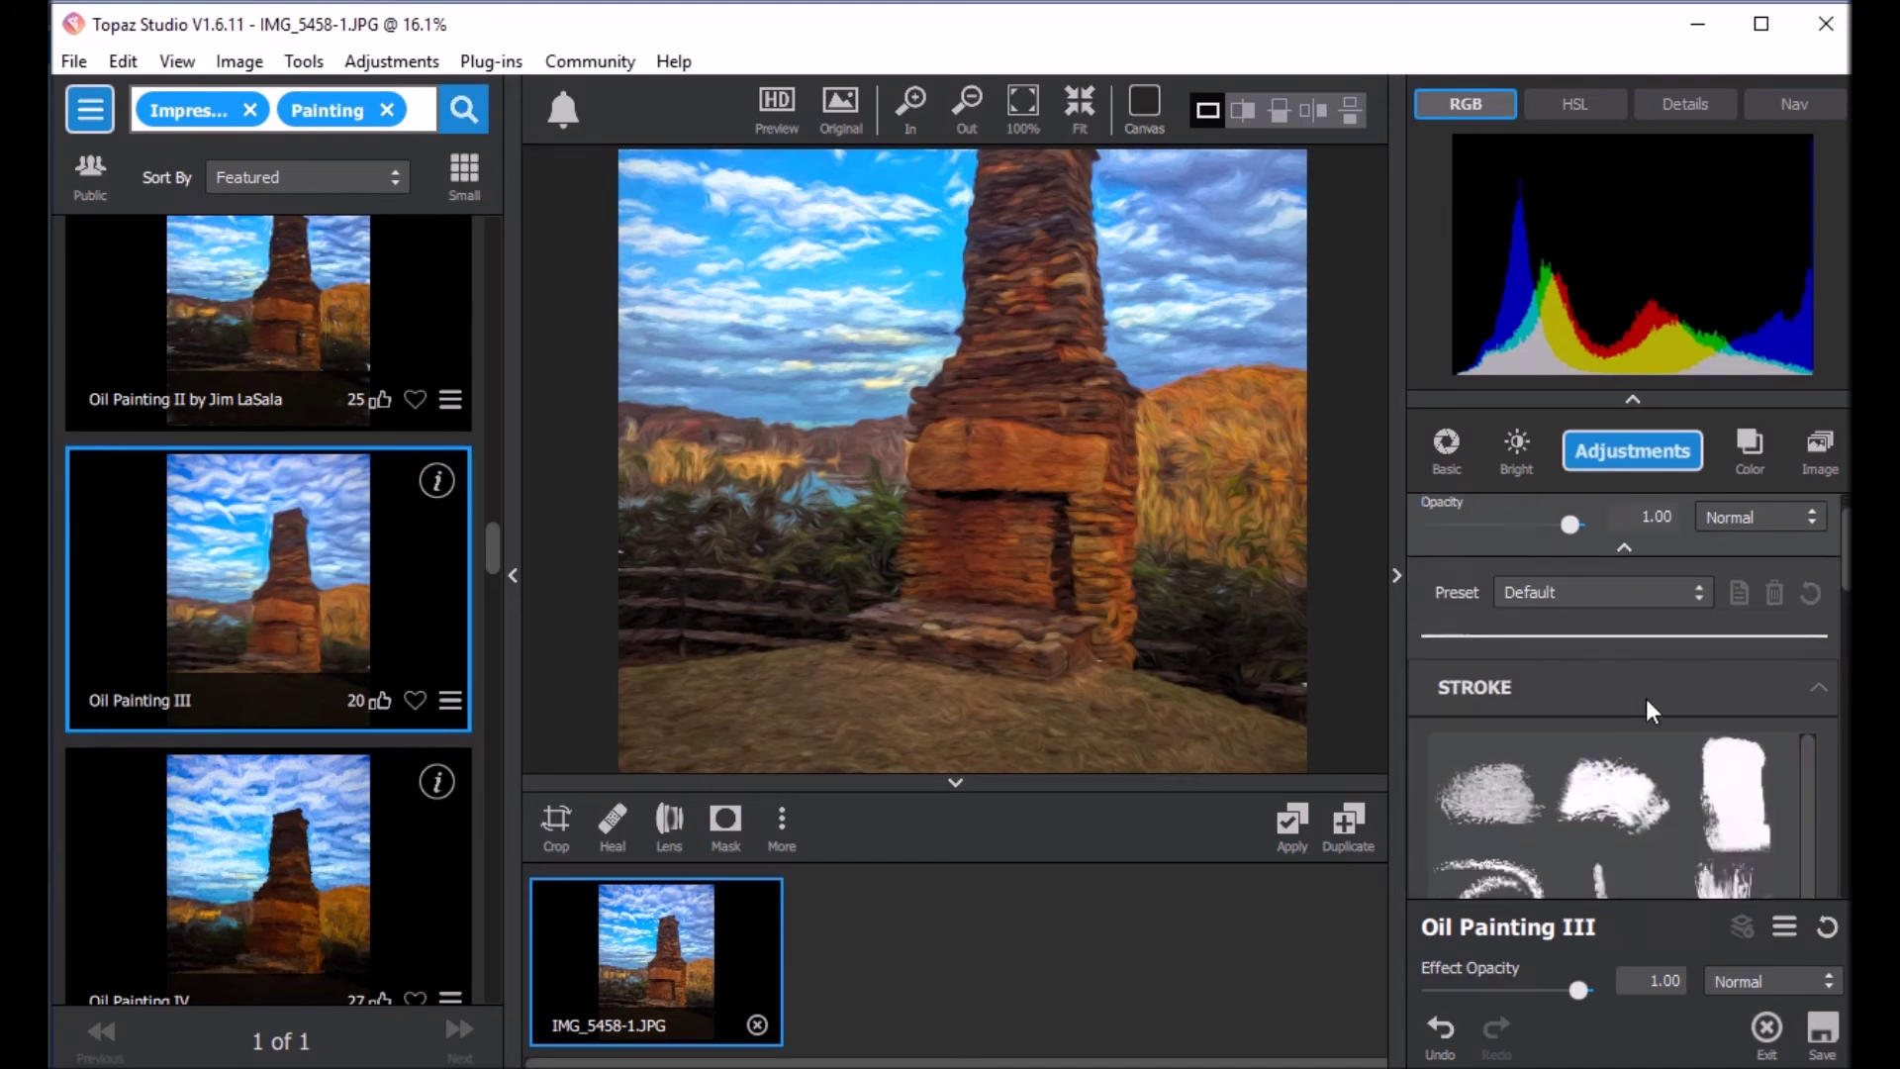
{"action": "scroll", "coordinate": [1646, 699], "scroll_direction": "up", "scroll_amount": 1}
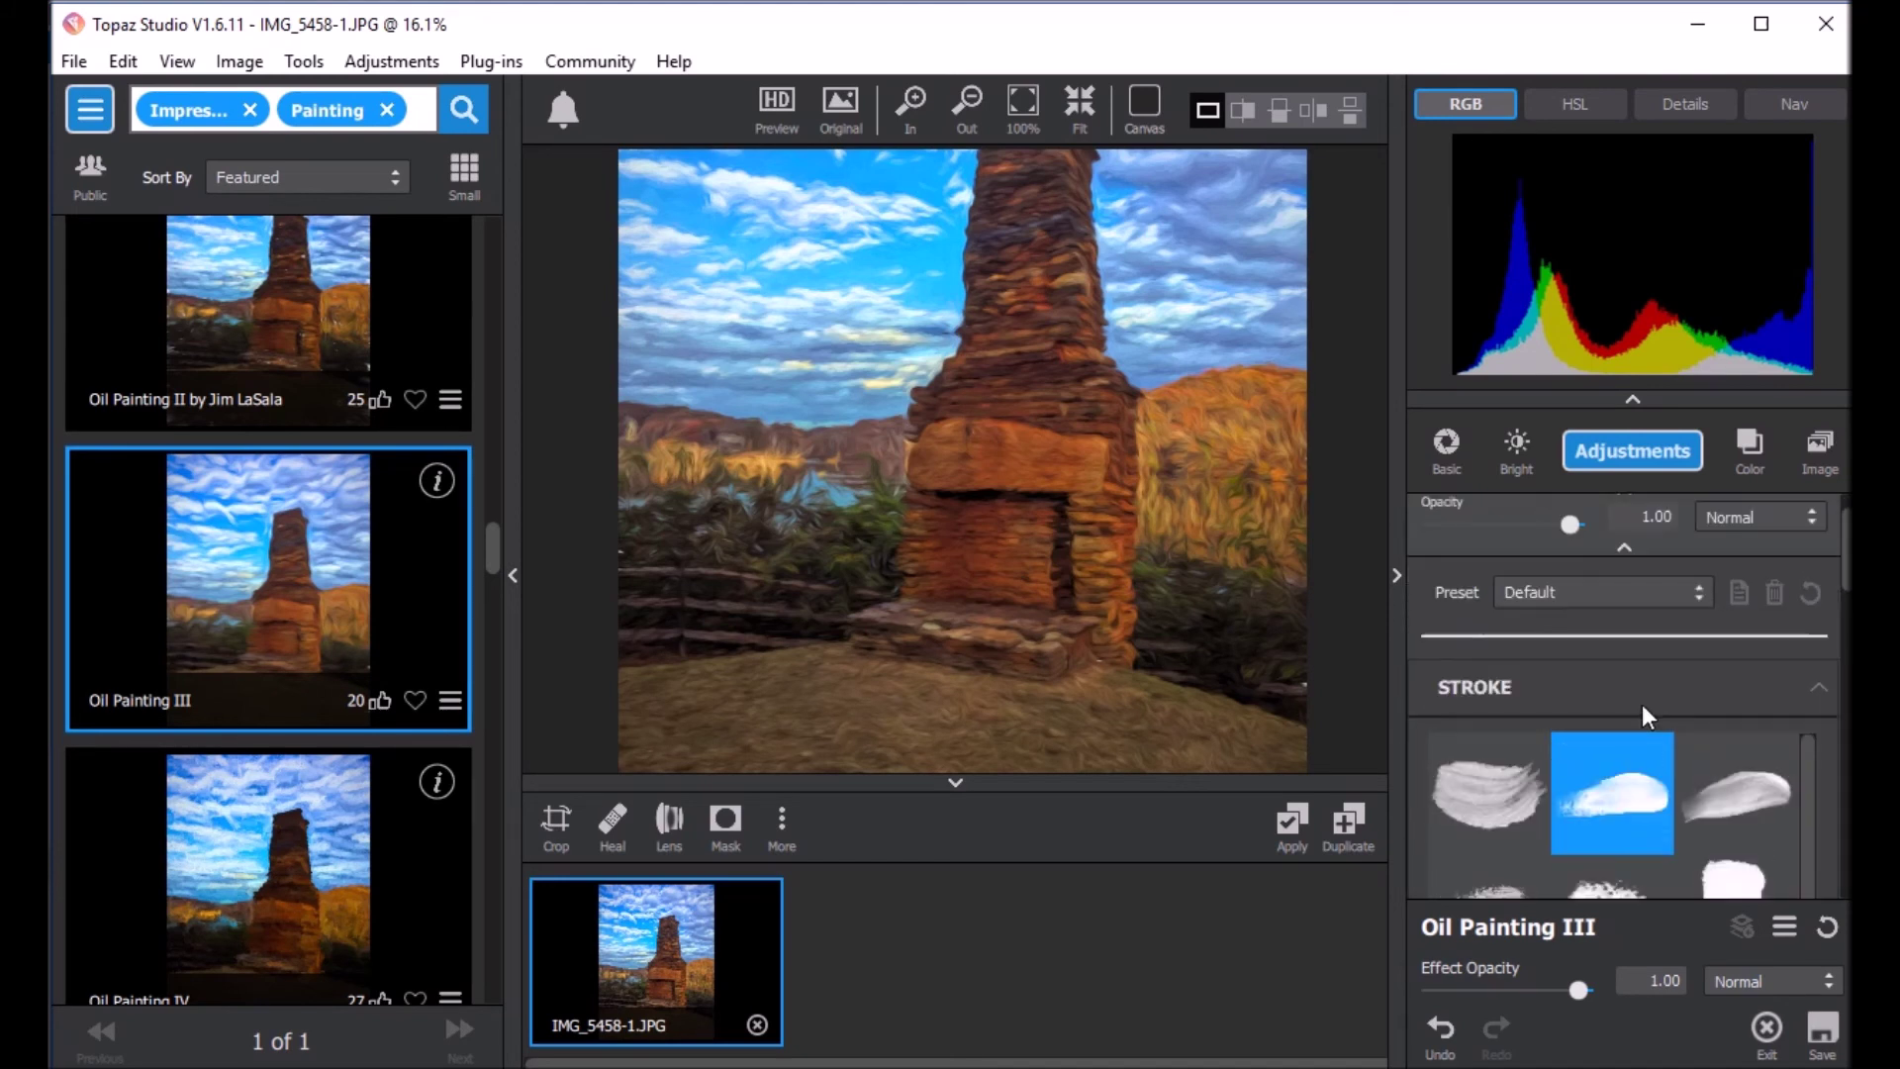
{"action": "left_click", "coordinate": [1499, 786]}
{"action": "scroll", "coordinate": [1611, 744], "scroll_direction": "down", "scroll_amount": 3}
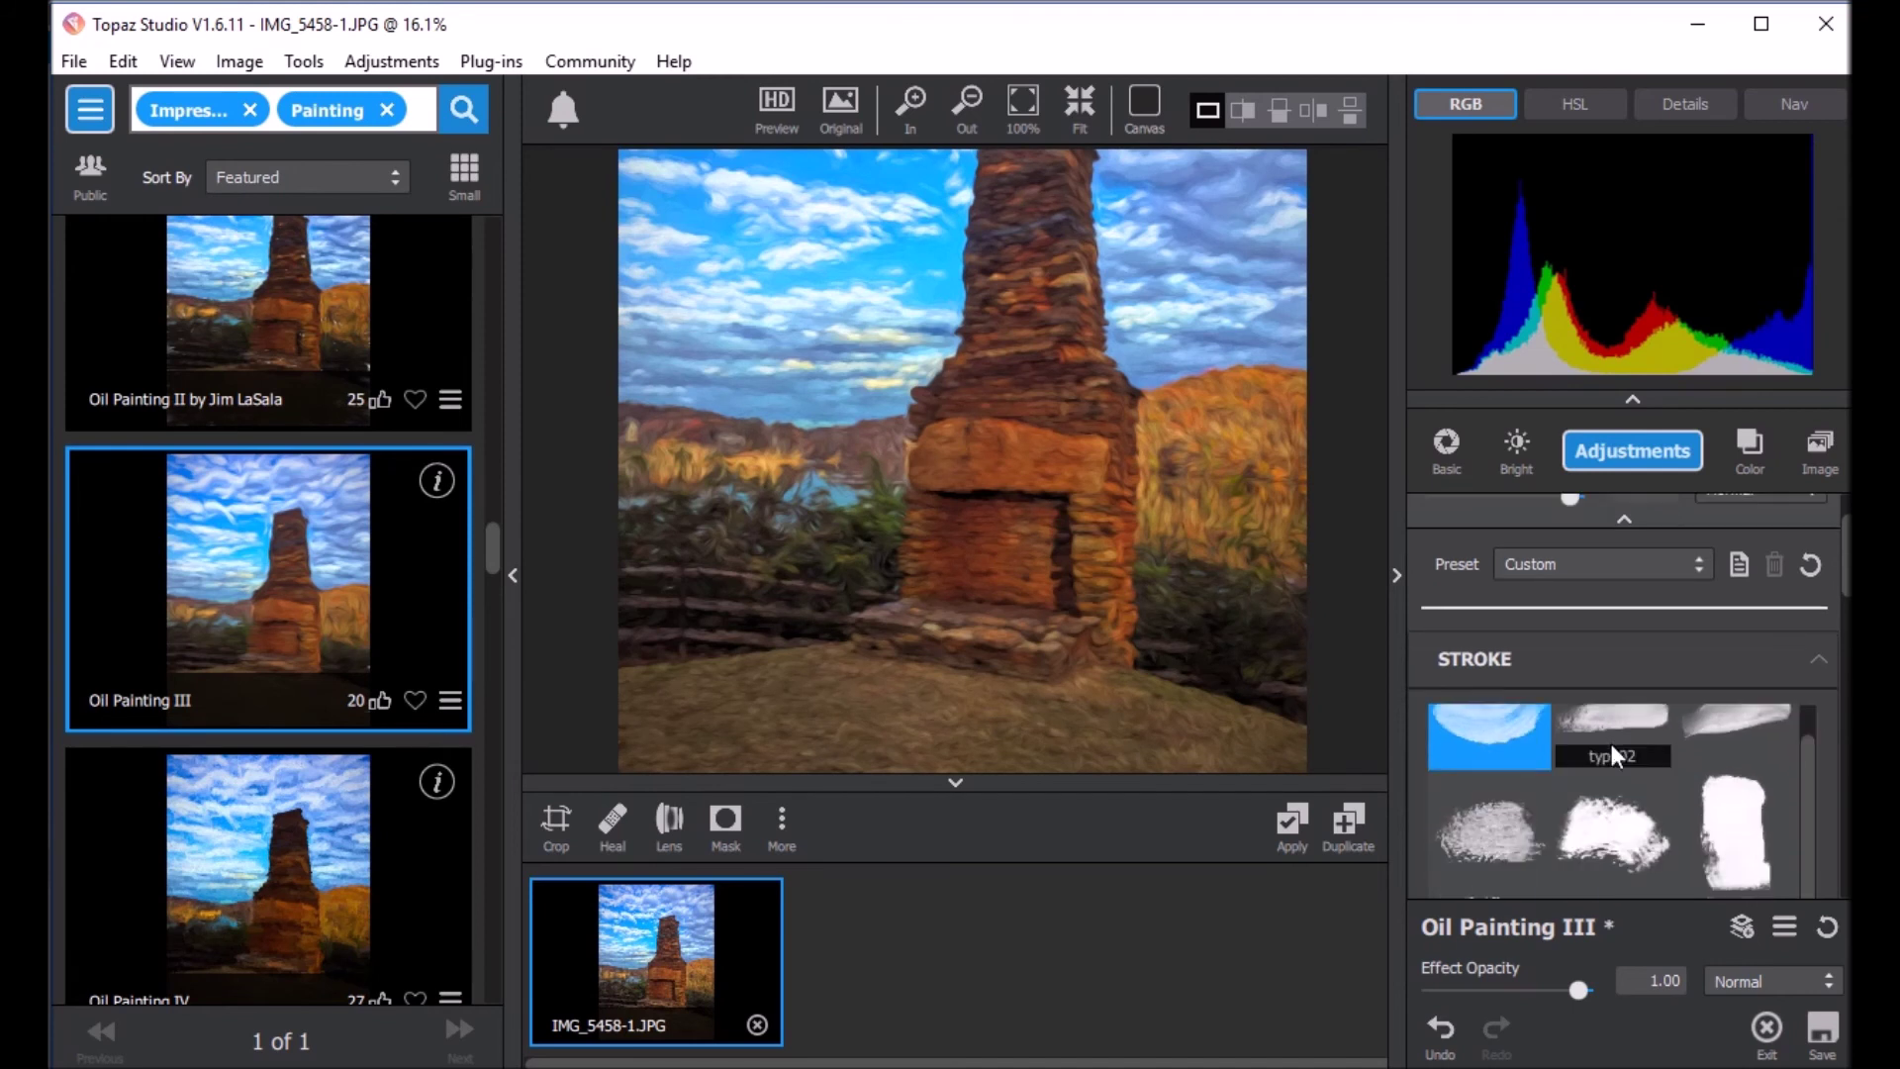
{"action": "left_click_drag", "start_coordinate": [1846, 584], "coordinate": [1846, 720]}
{"action": "scroll", "coordinate": [1591, 578], "scroll_direction": "up", "scroll_amount": 1}
{"action": "left_click", "coordinate": [1660, 580]}
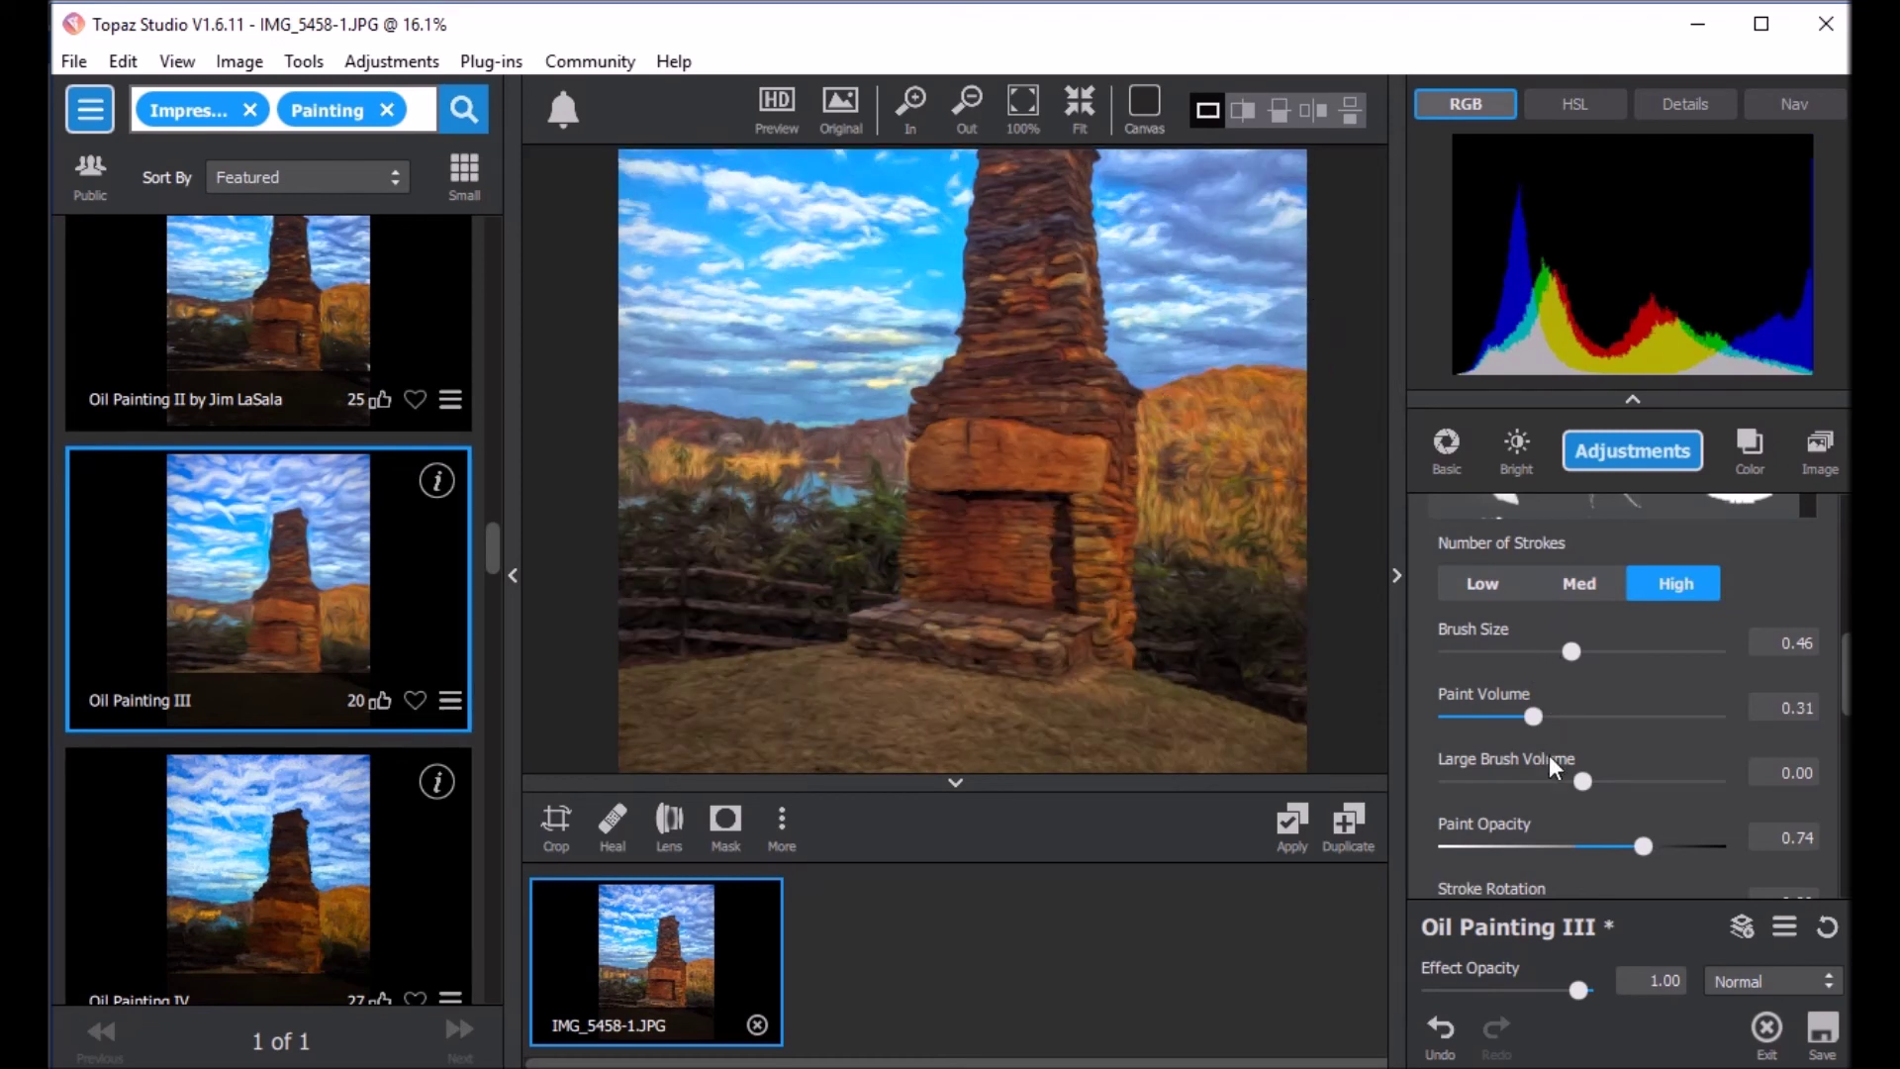
{"action": "scroll", "coordinate": [1624, 786], "scroll_direction": "down", "scroll_amount": 1}
{"action": "scroll", "coordinate": [1511, 632], "scroll_direction": "down", "scroll_amount": 6}
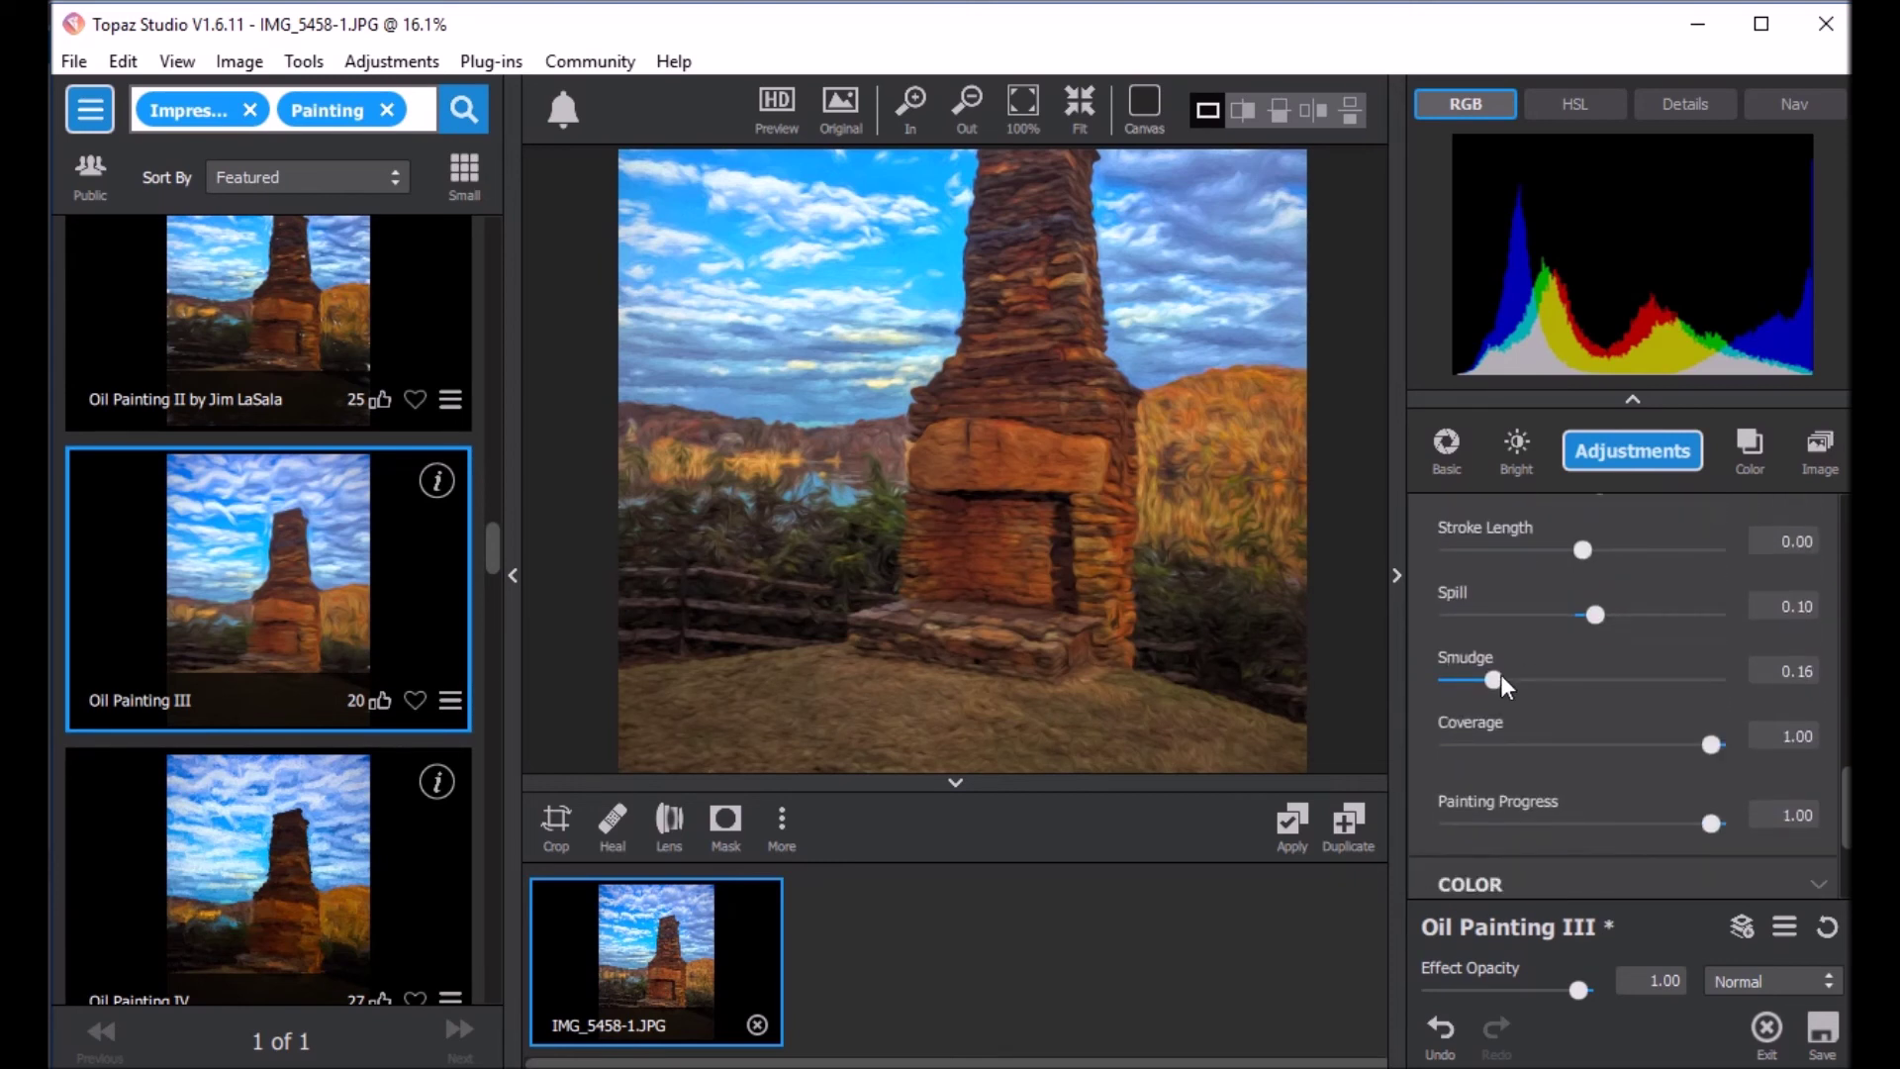
{"action": "left_click_drag", "start_coordinate": [1496, 679], "coordinate": [1457, 686]}
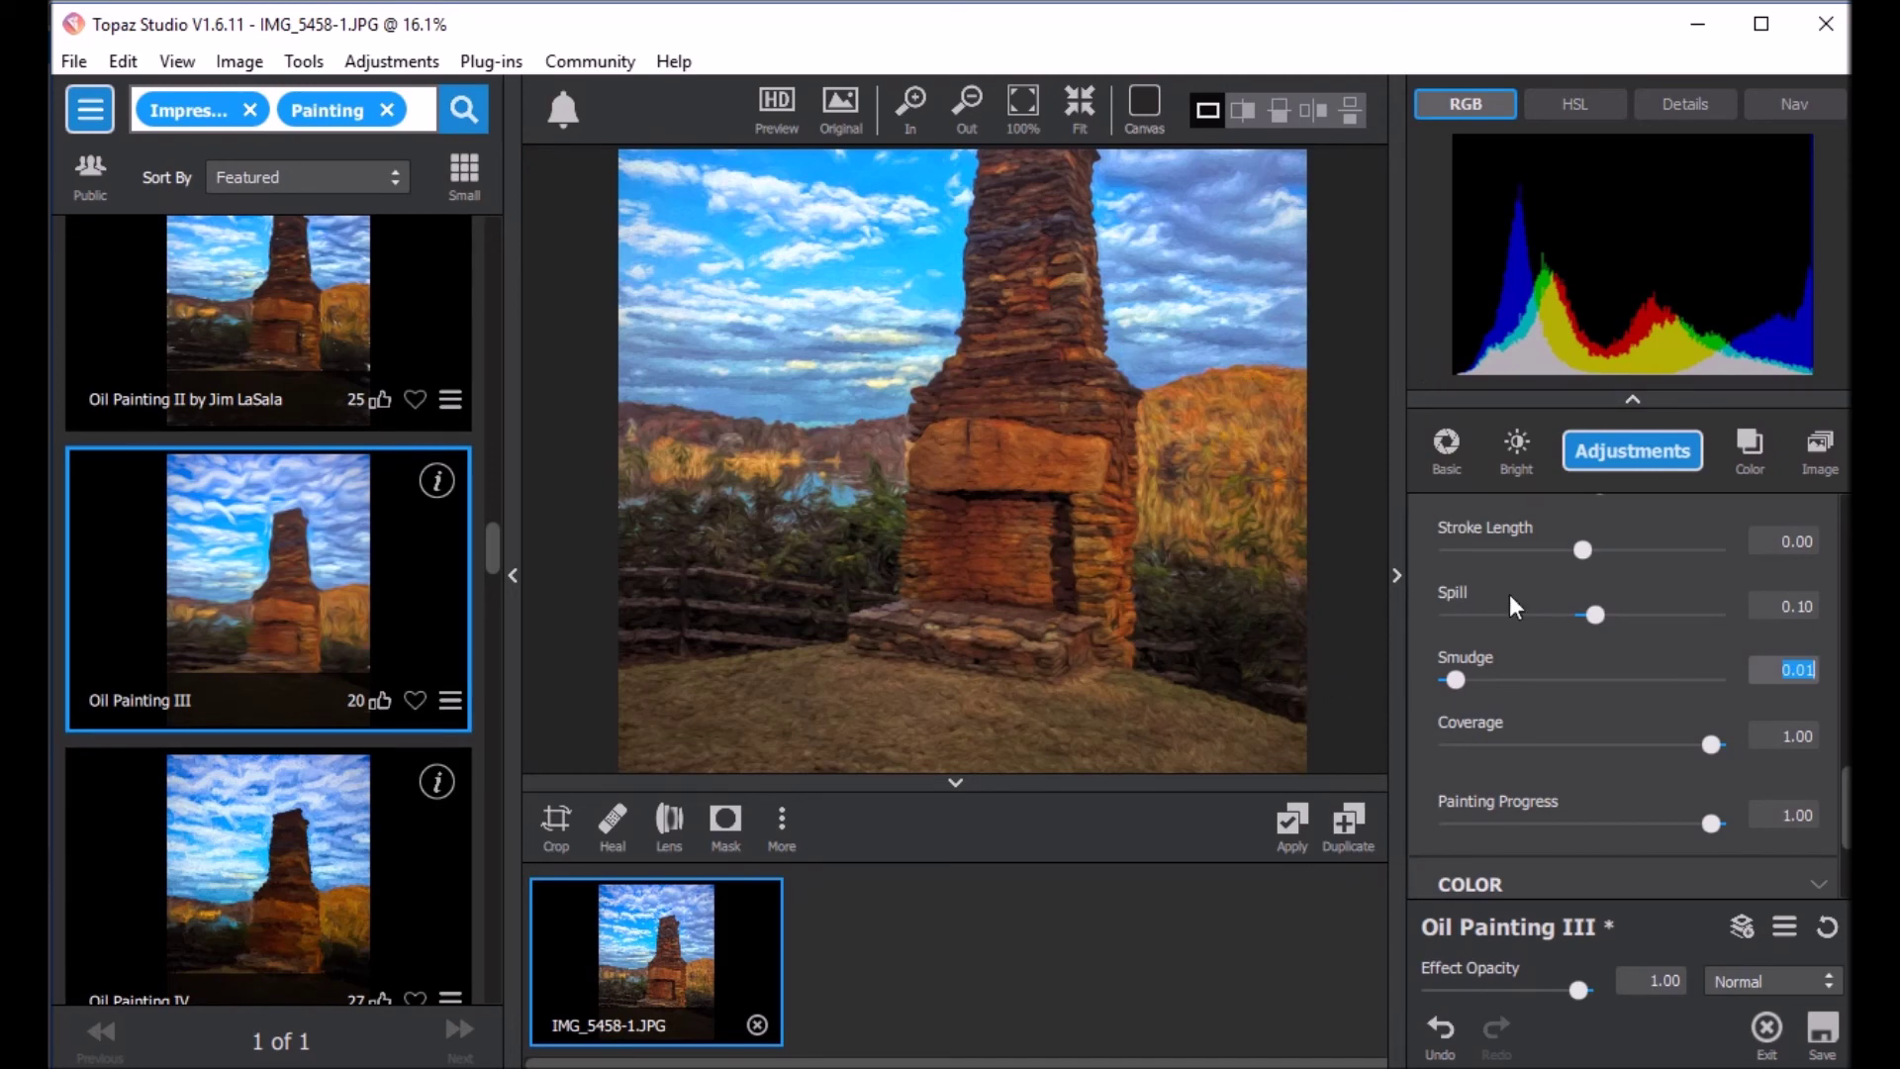
{"action": "scroll", "coordinate": [1510, 593], "scroll_direction": "down", "scroll_amount": 3}
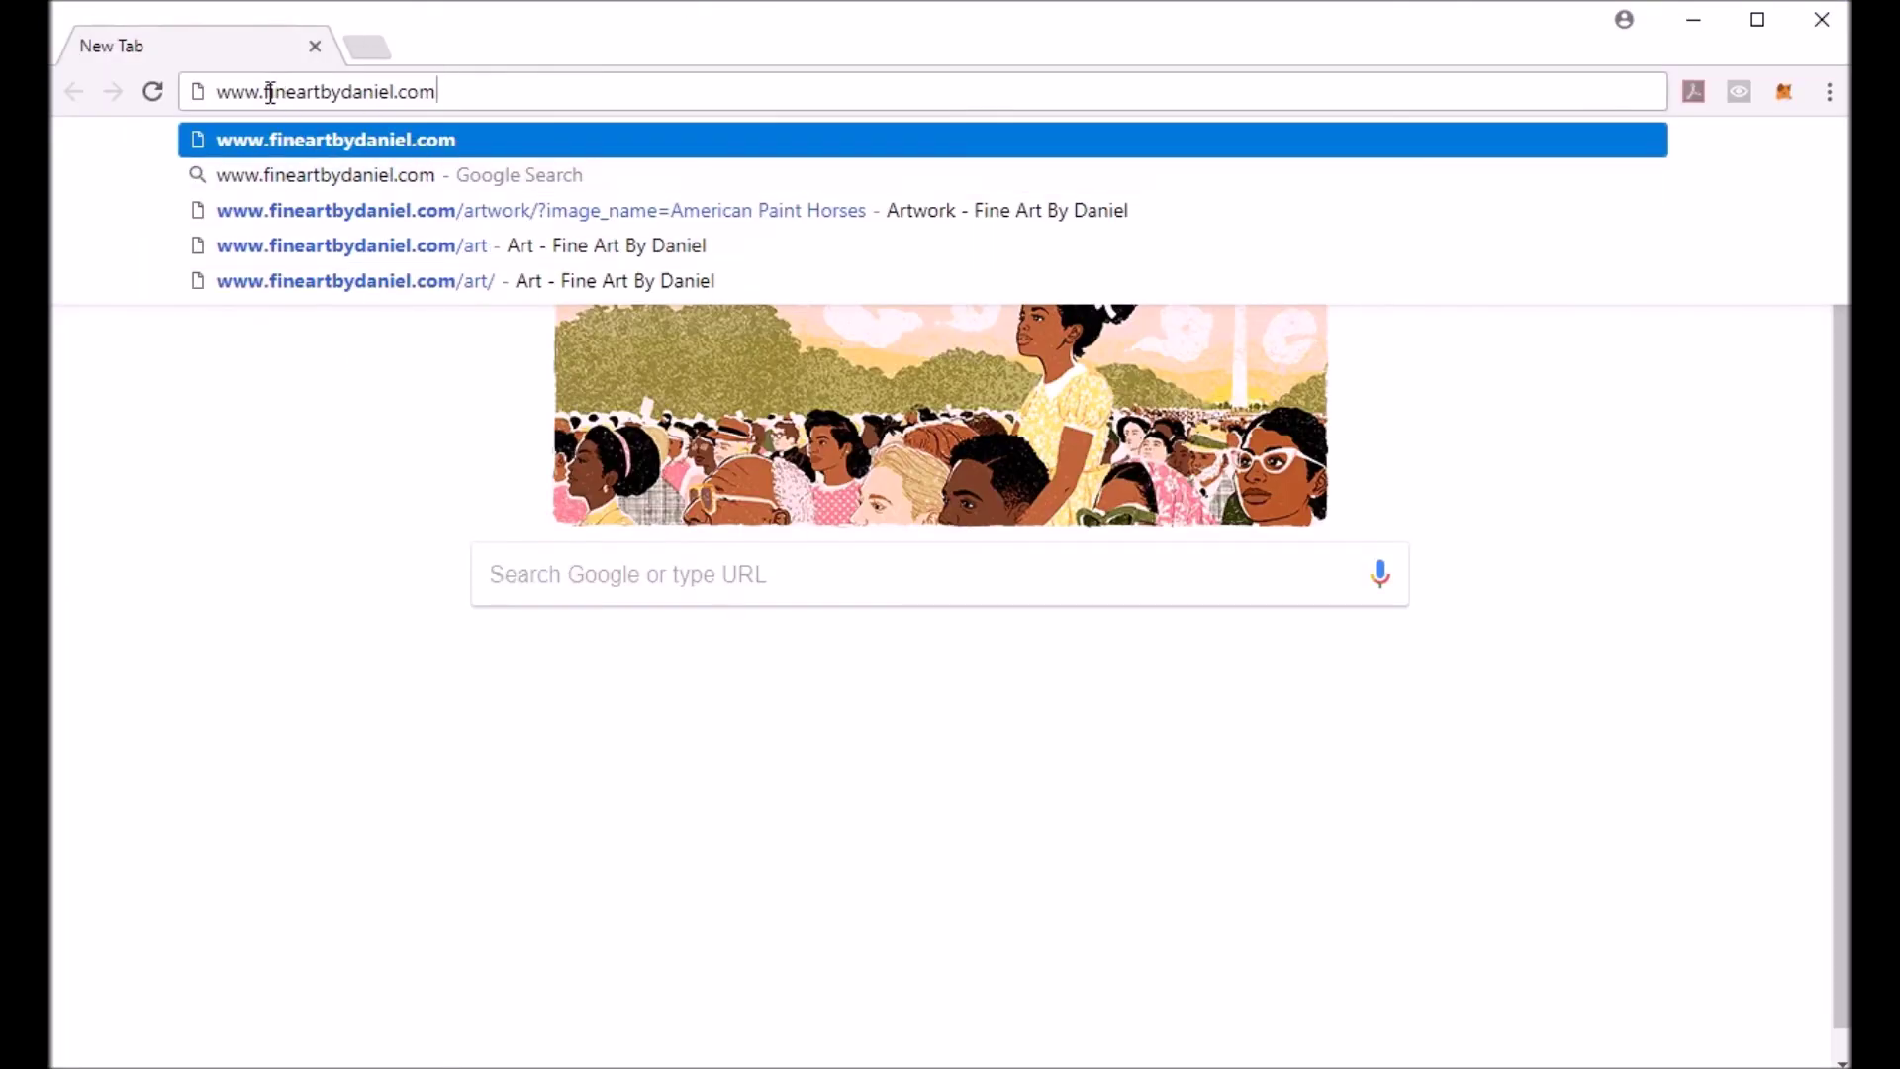
{"action": "left_click", "coordinate": [446, 149]}
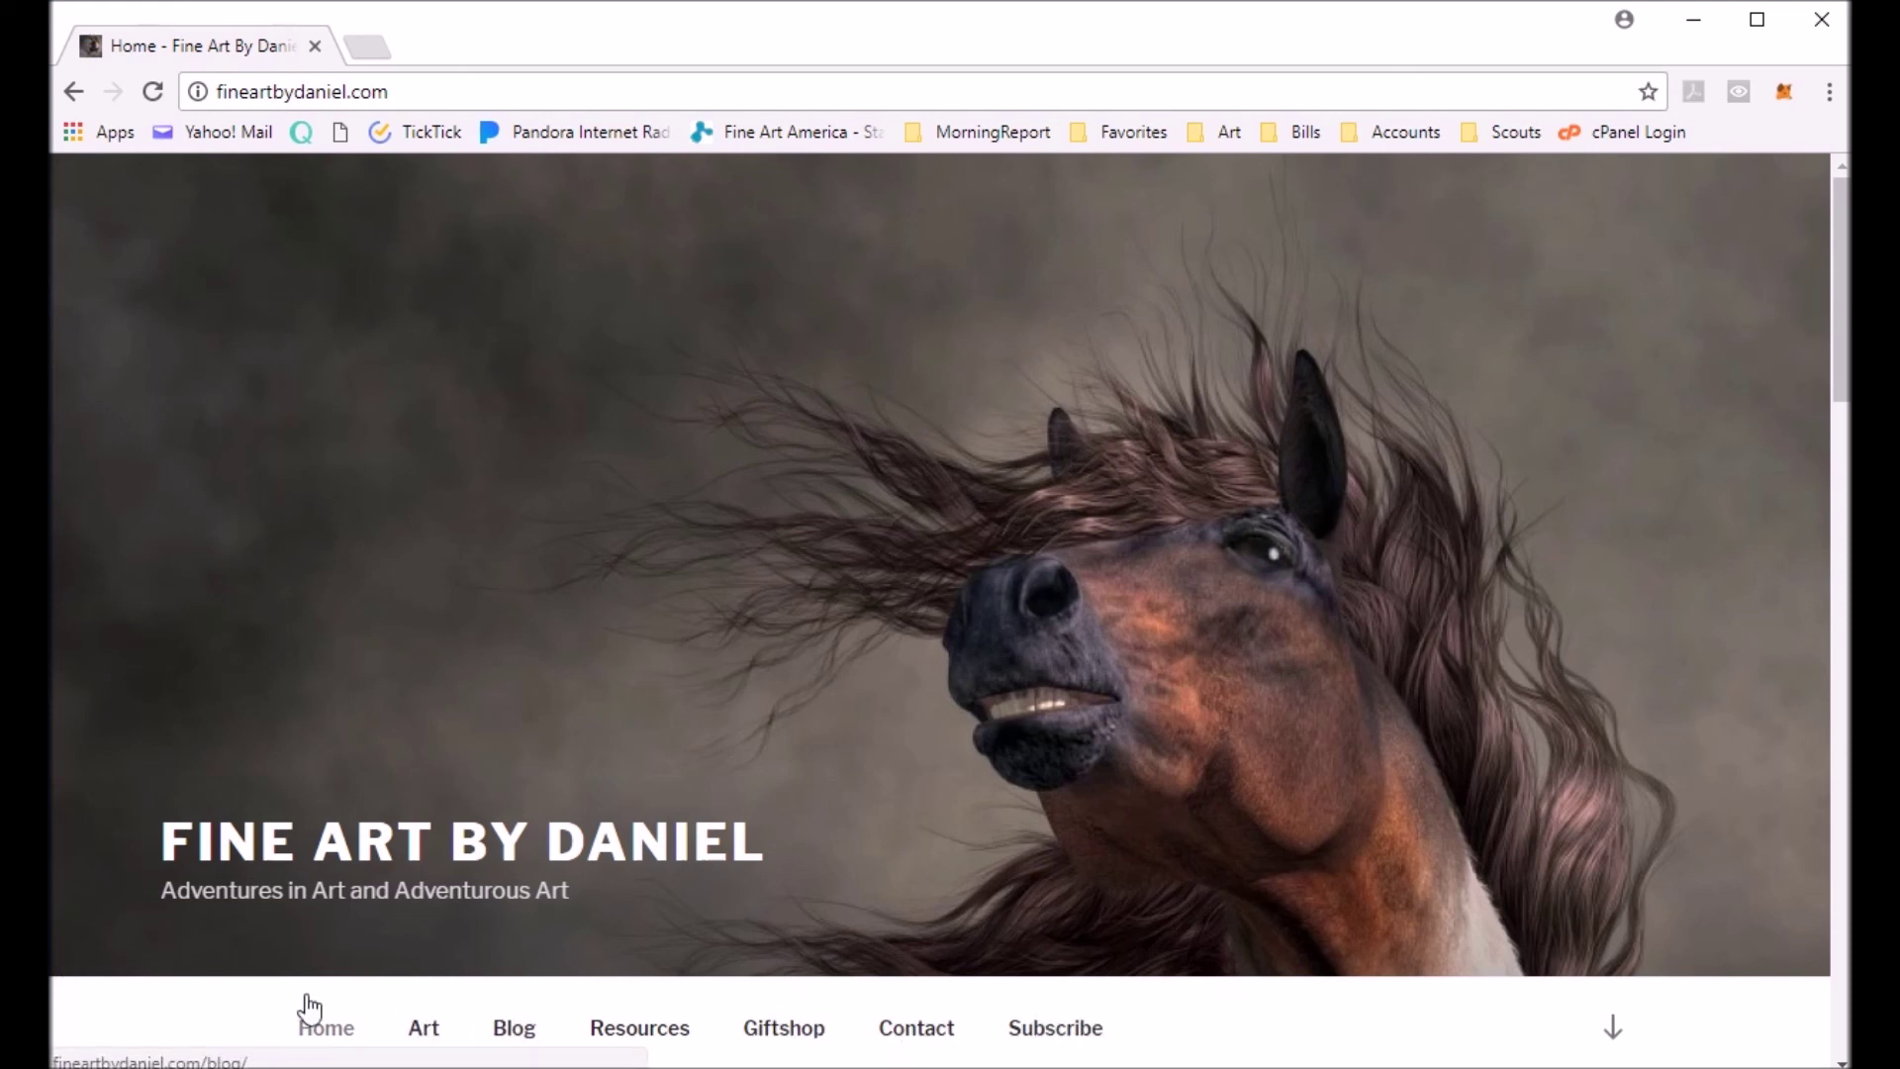
{"action": "left_click", "coordinate": [623, 1031]}
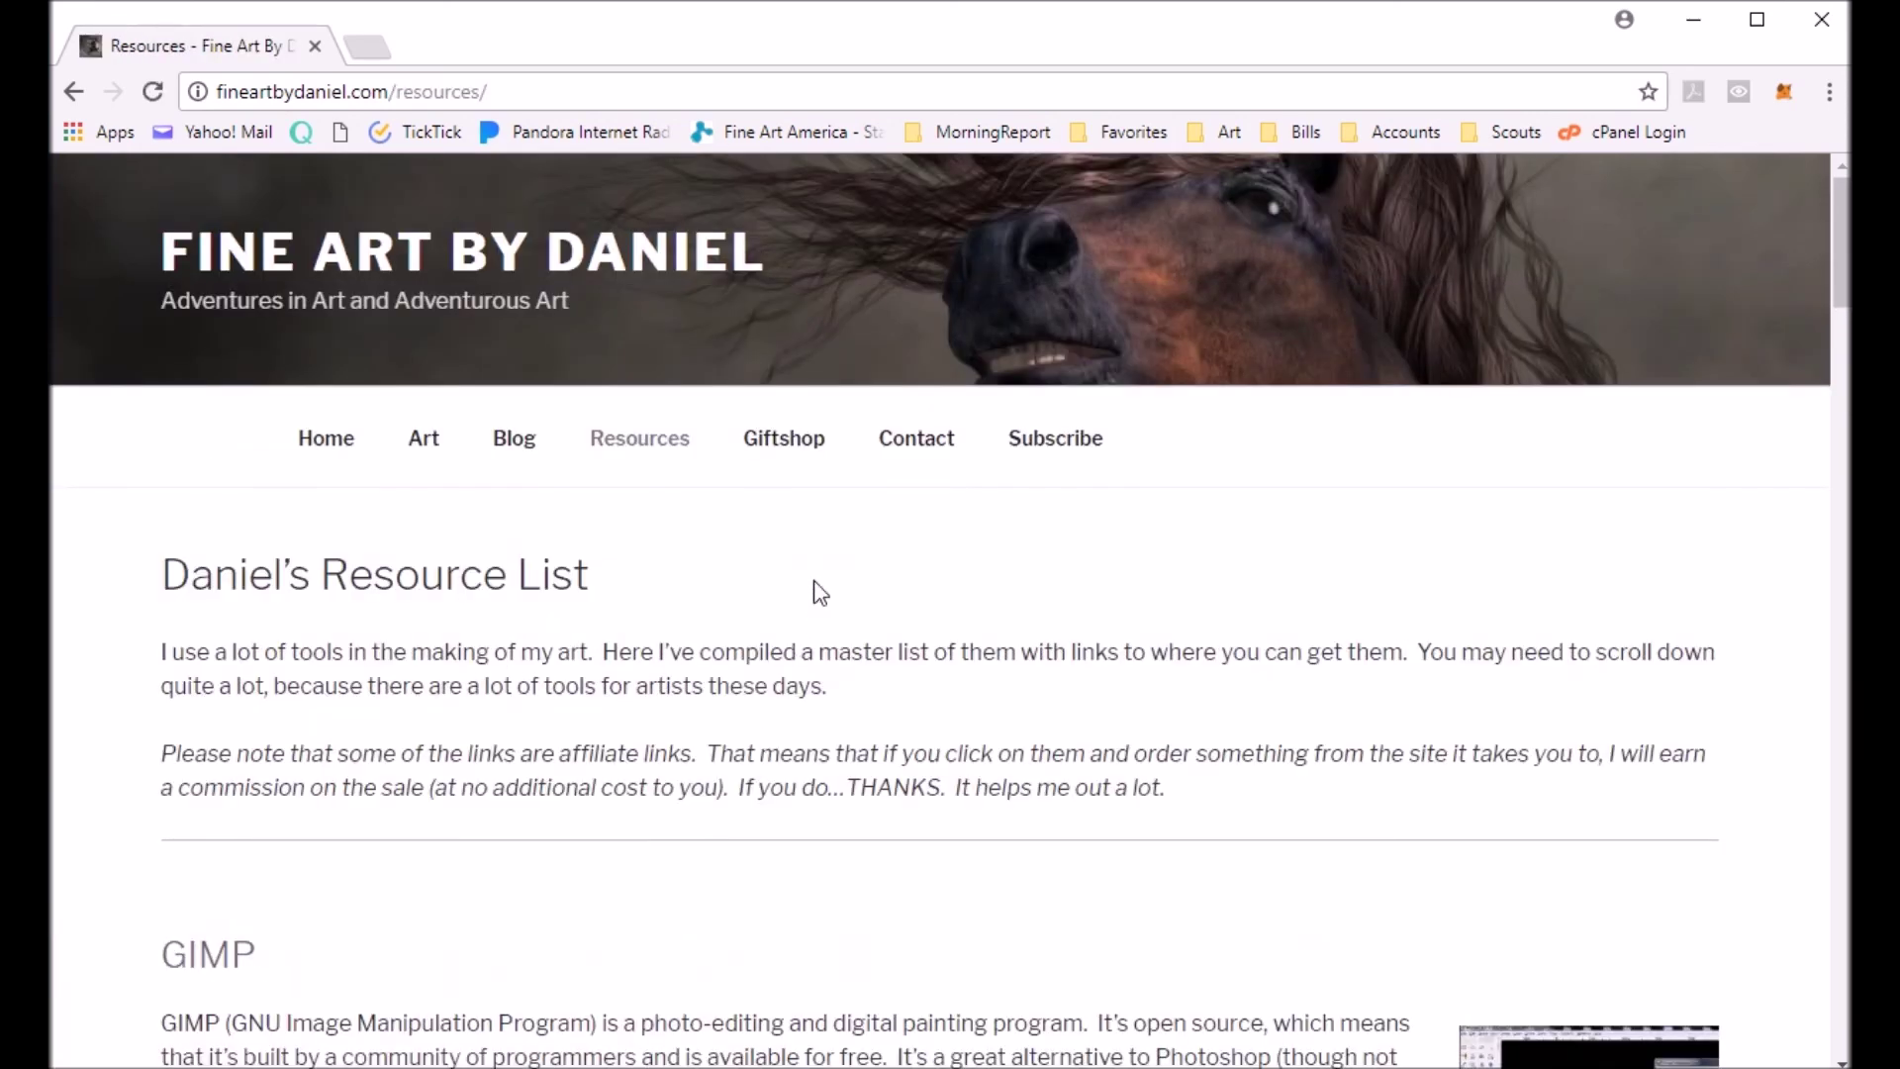
Step: Scroll the Resources list past GIMP, Sculptris and Topaz Glow to the Topaz Impression entry
{"action": "scroll", "coordinate": [821, 594], "scroll_direction": "down", "scroll_amount": 3}
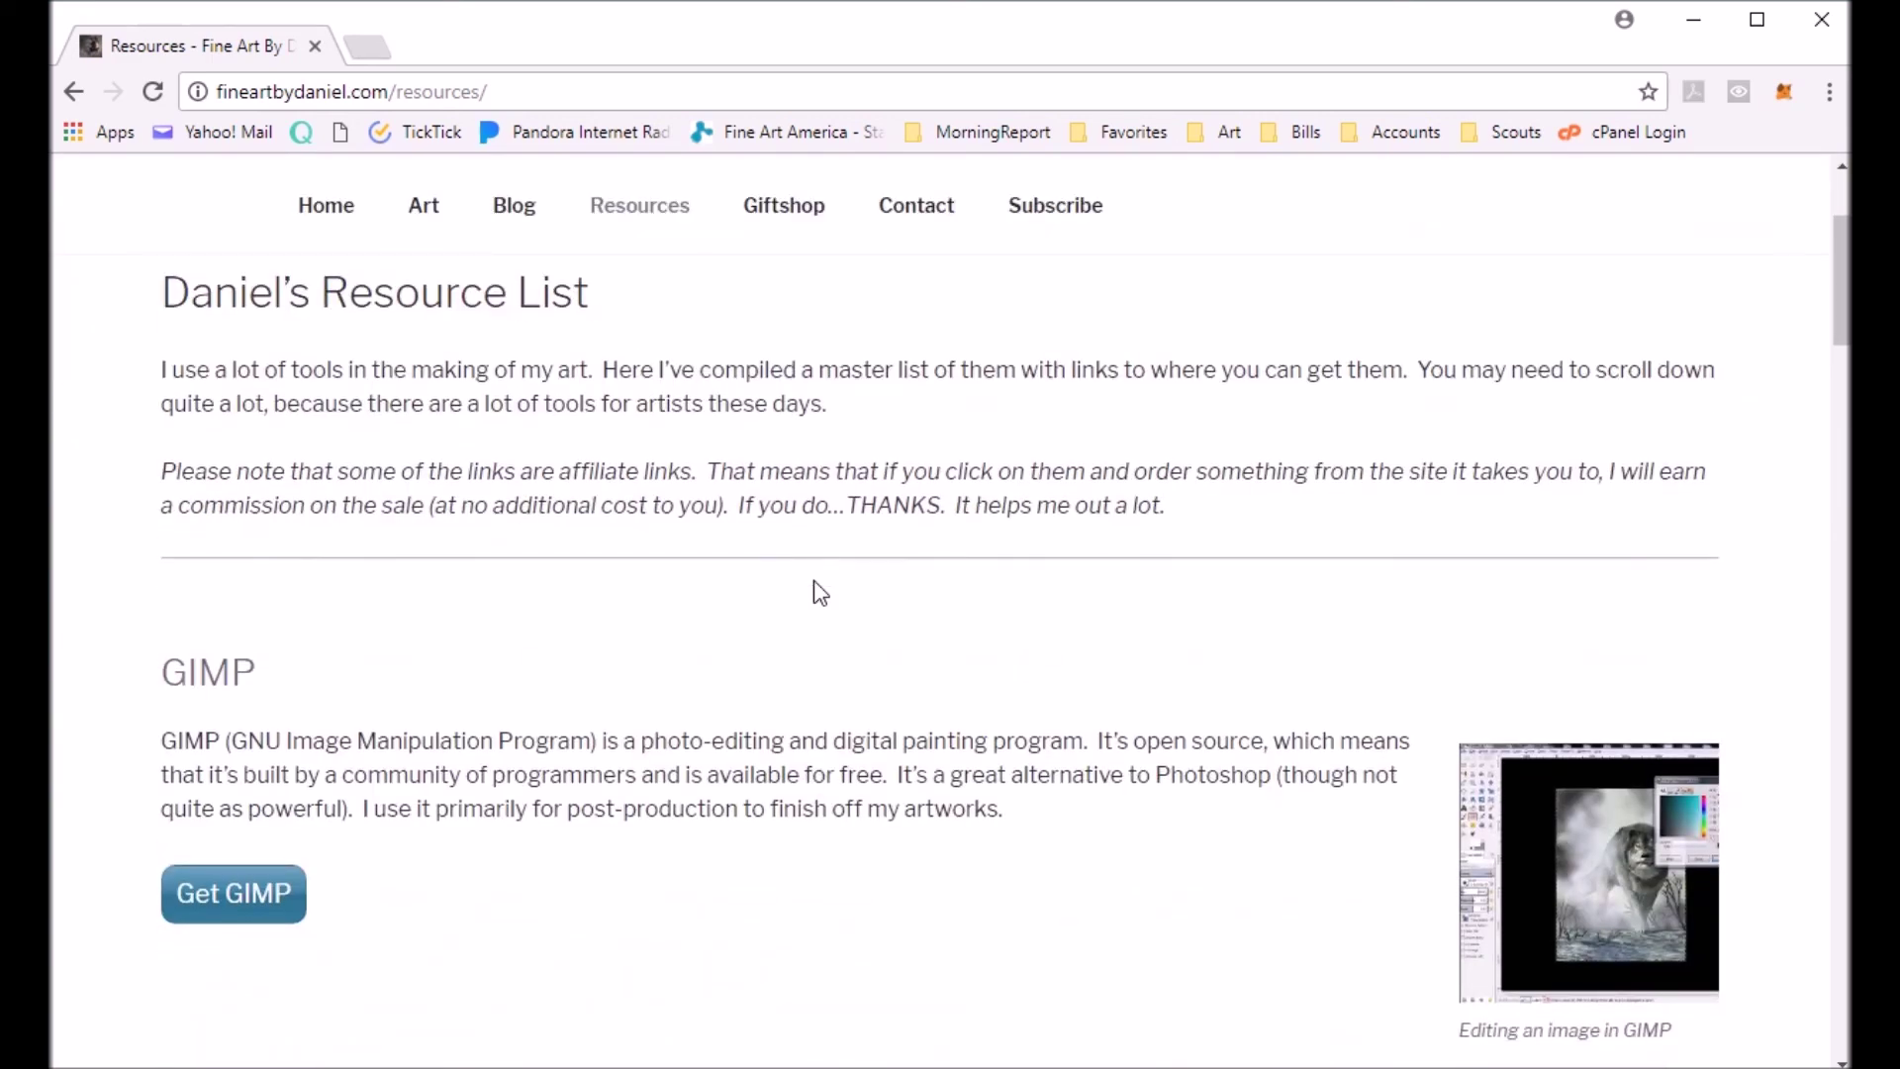
{"action": "scroll", "coordinate": [814, 584], "scroll_direction": "up", "scroll_amount": 3}
{"action": "scroll", "coordinate": [813, 583], "scroll_direction": "down", "scroll_amount": 10}
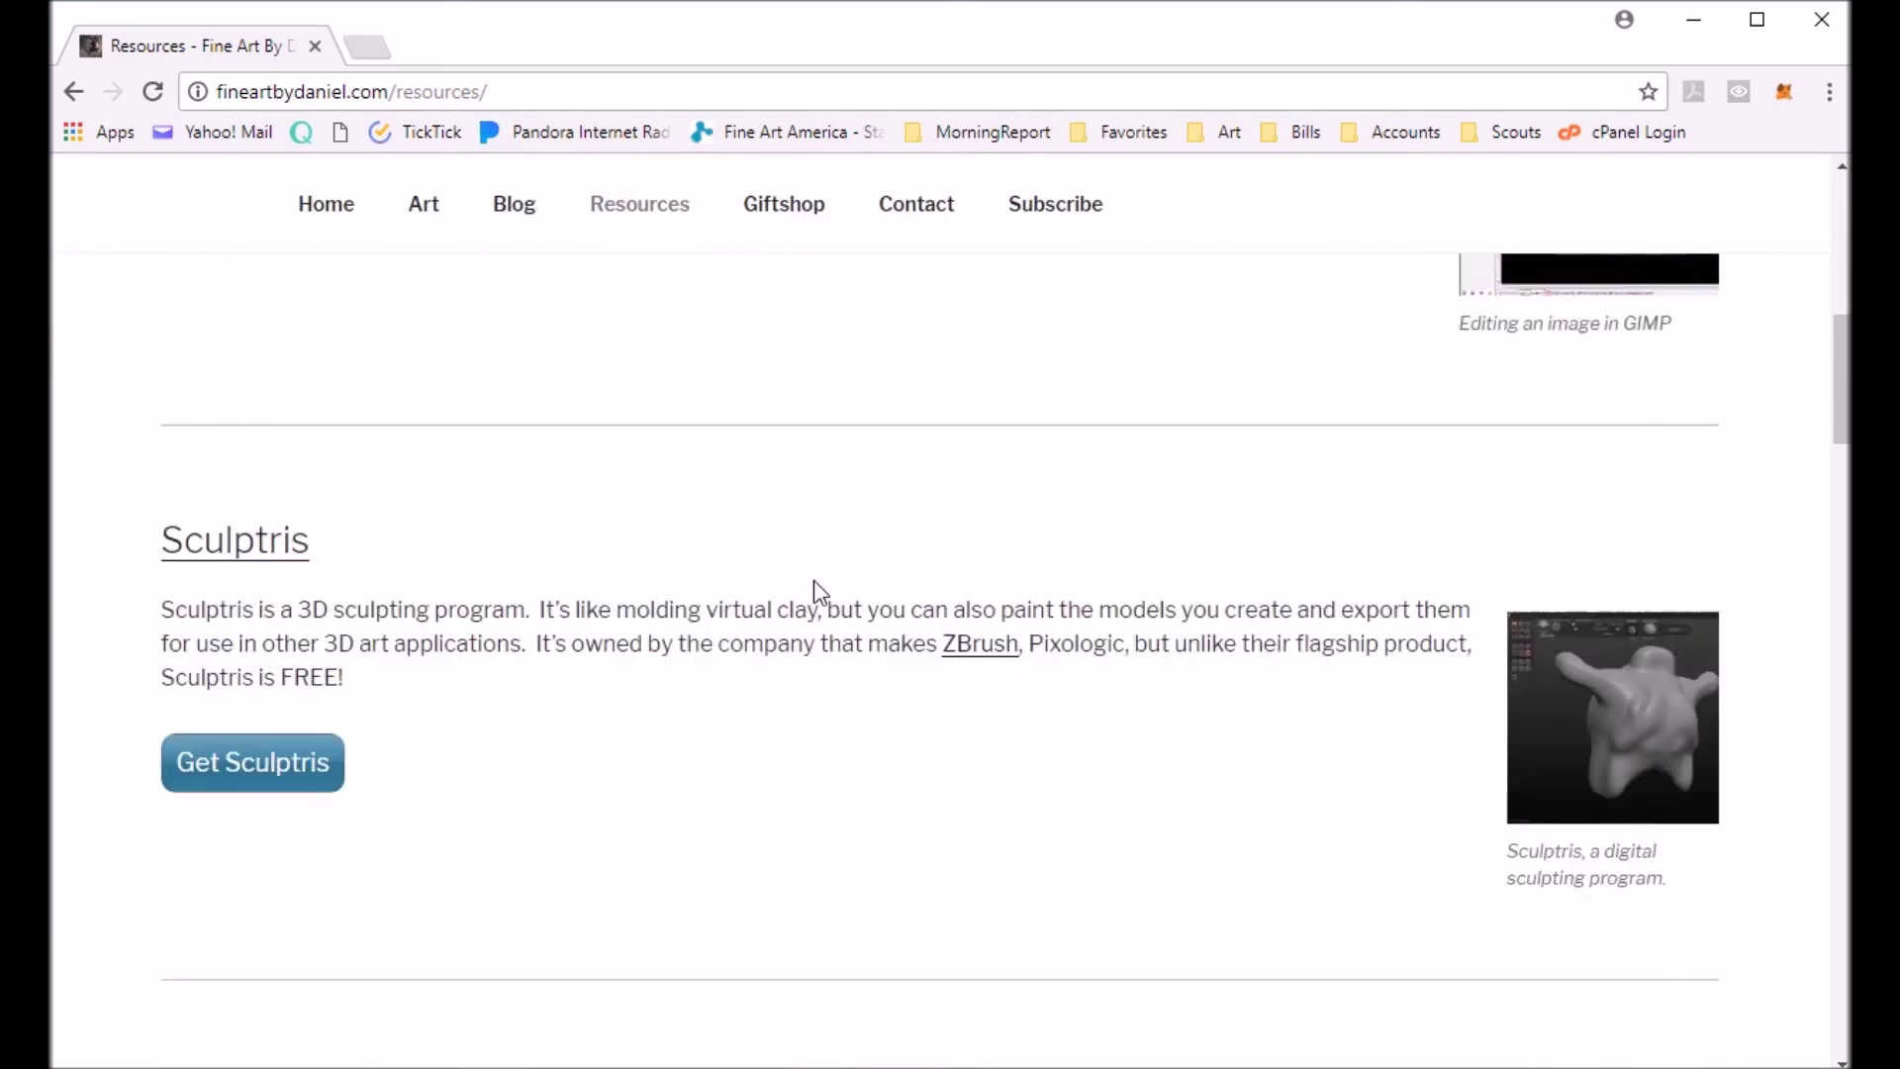
{"action": "scroll", "coordinate": [813, 583], "scroll_direction": "down", "scroll_amount": 20}
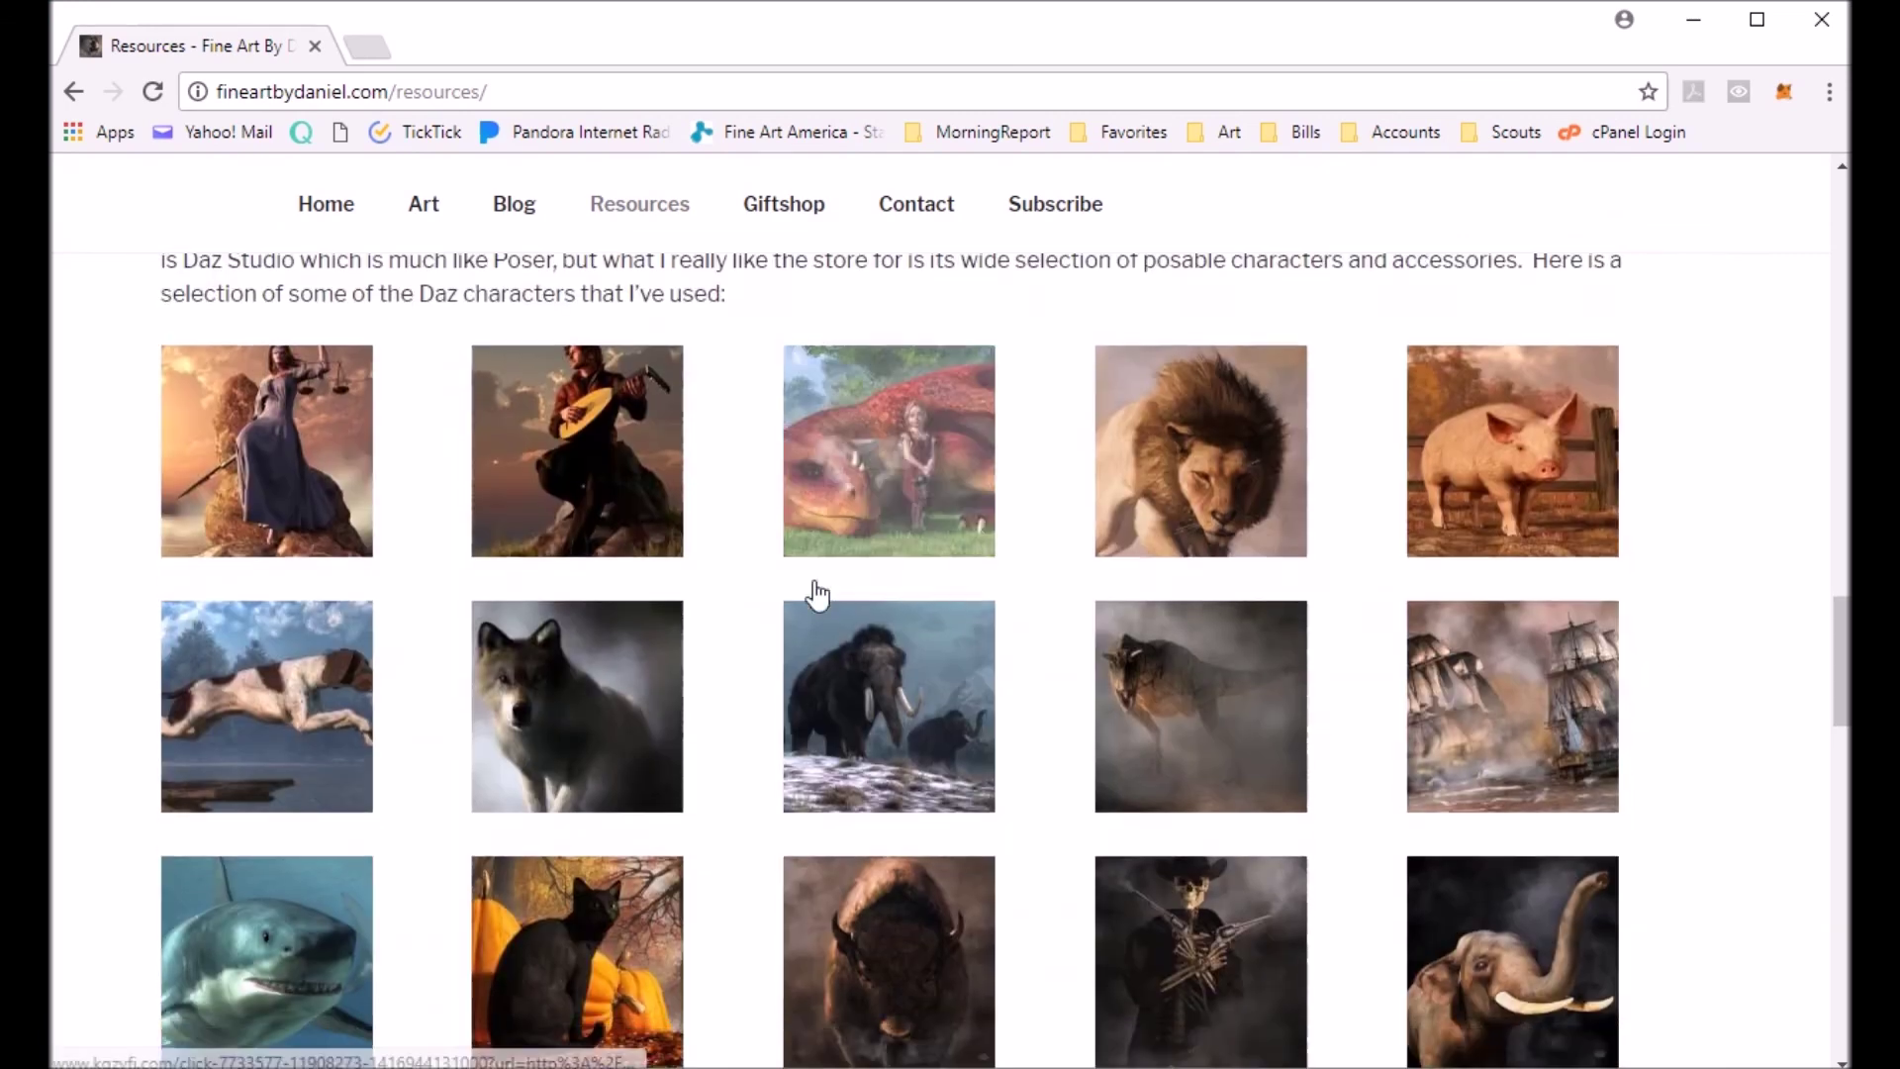
{"action": "scroll", "coordinate": [817, 594], "scroll_direction": "down", "scroll_amount": 15}
{"action": "scroll", "coordinate": [818, 594], "scroll_direction": "up", "scroll_amount": 5}
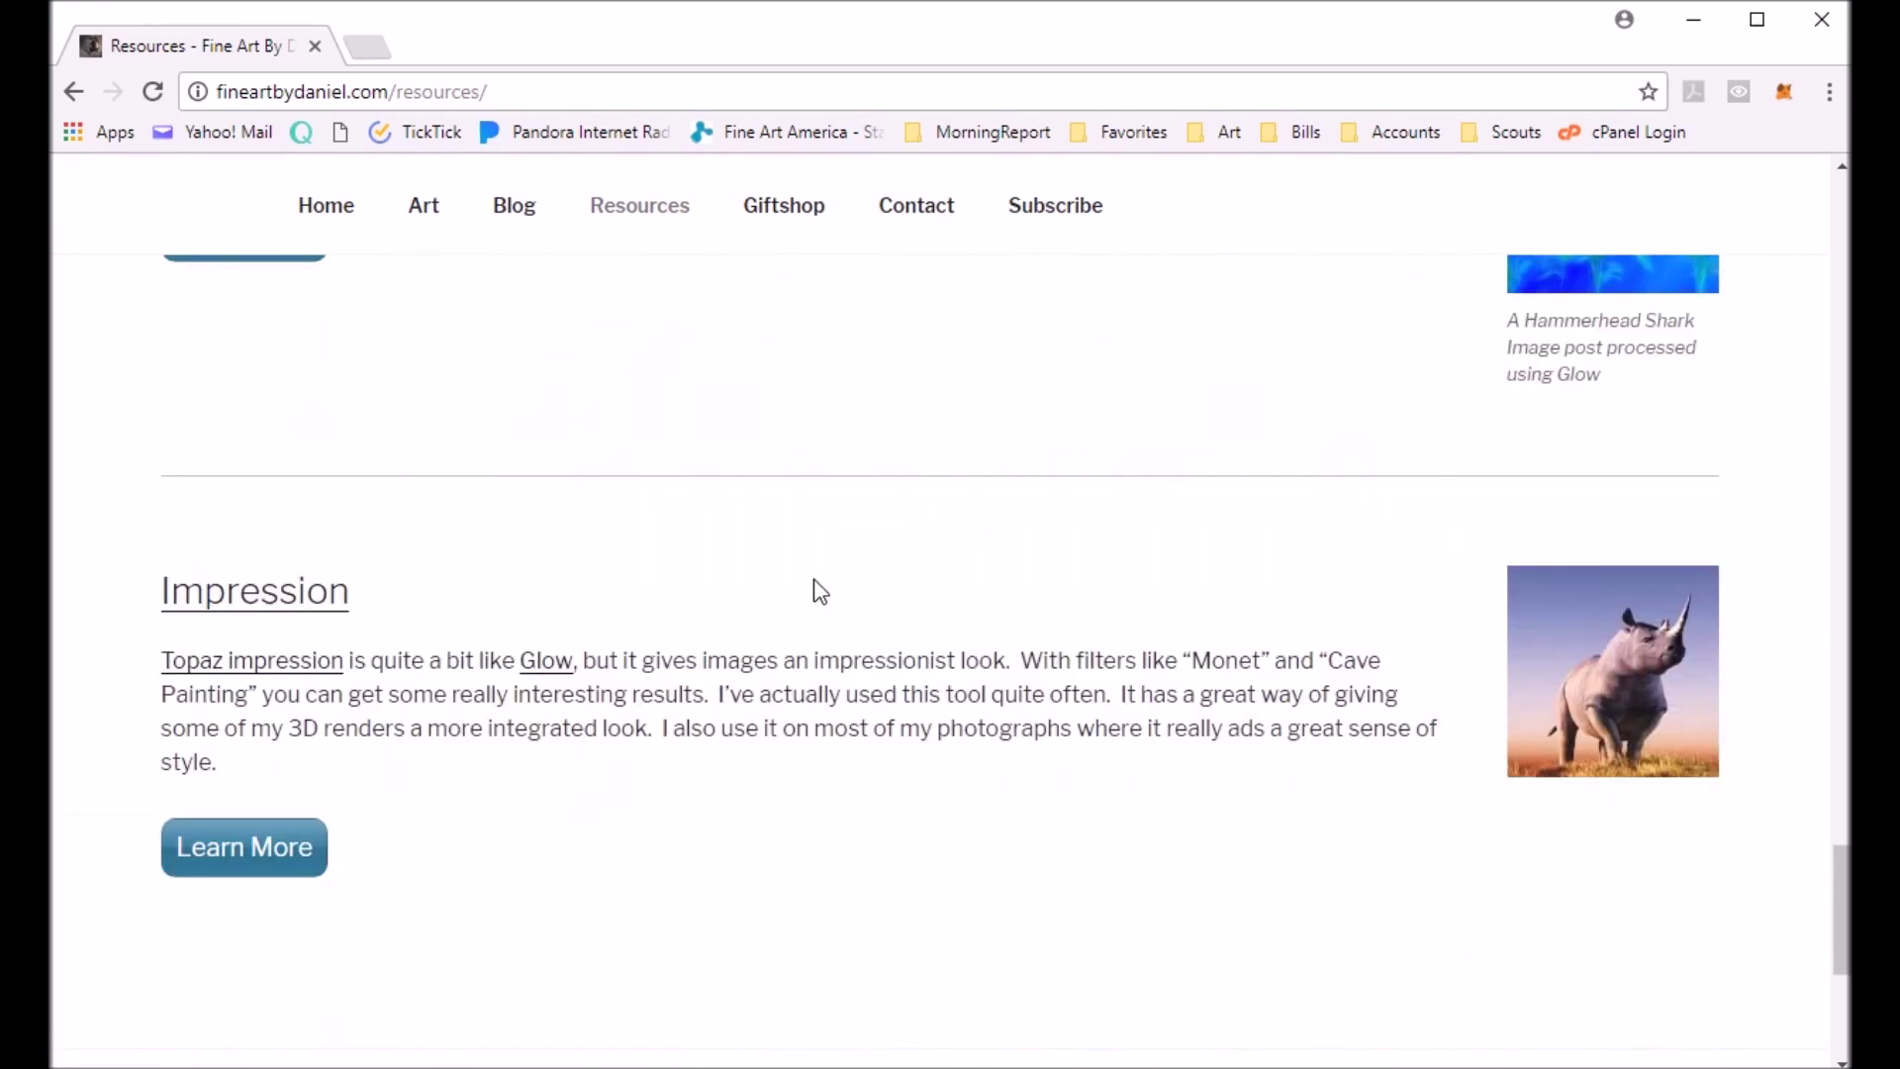
{"action": "scroll", "coordinate": [821, 591], "scroll_direction": "up", "scroll_amount": 5}
{"action": "scroll", "coordinate": [365, 543], "scroll_direction": "down", "scroll_amount": 1}
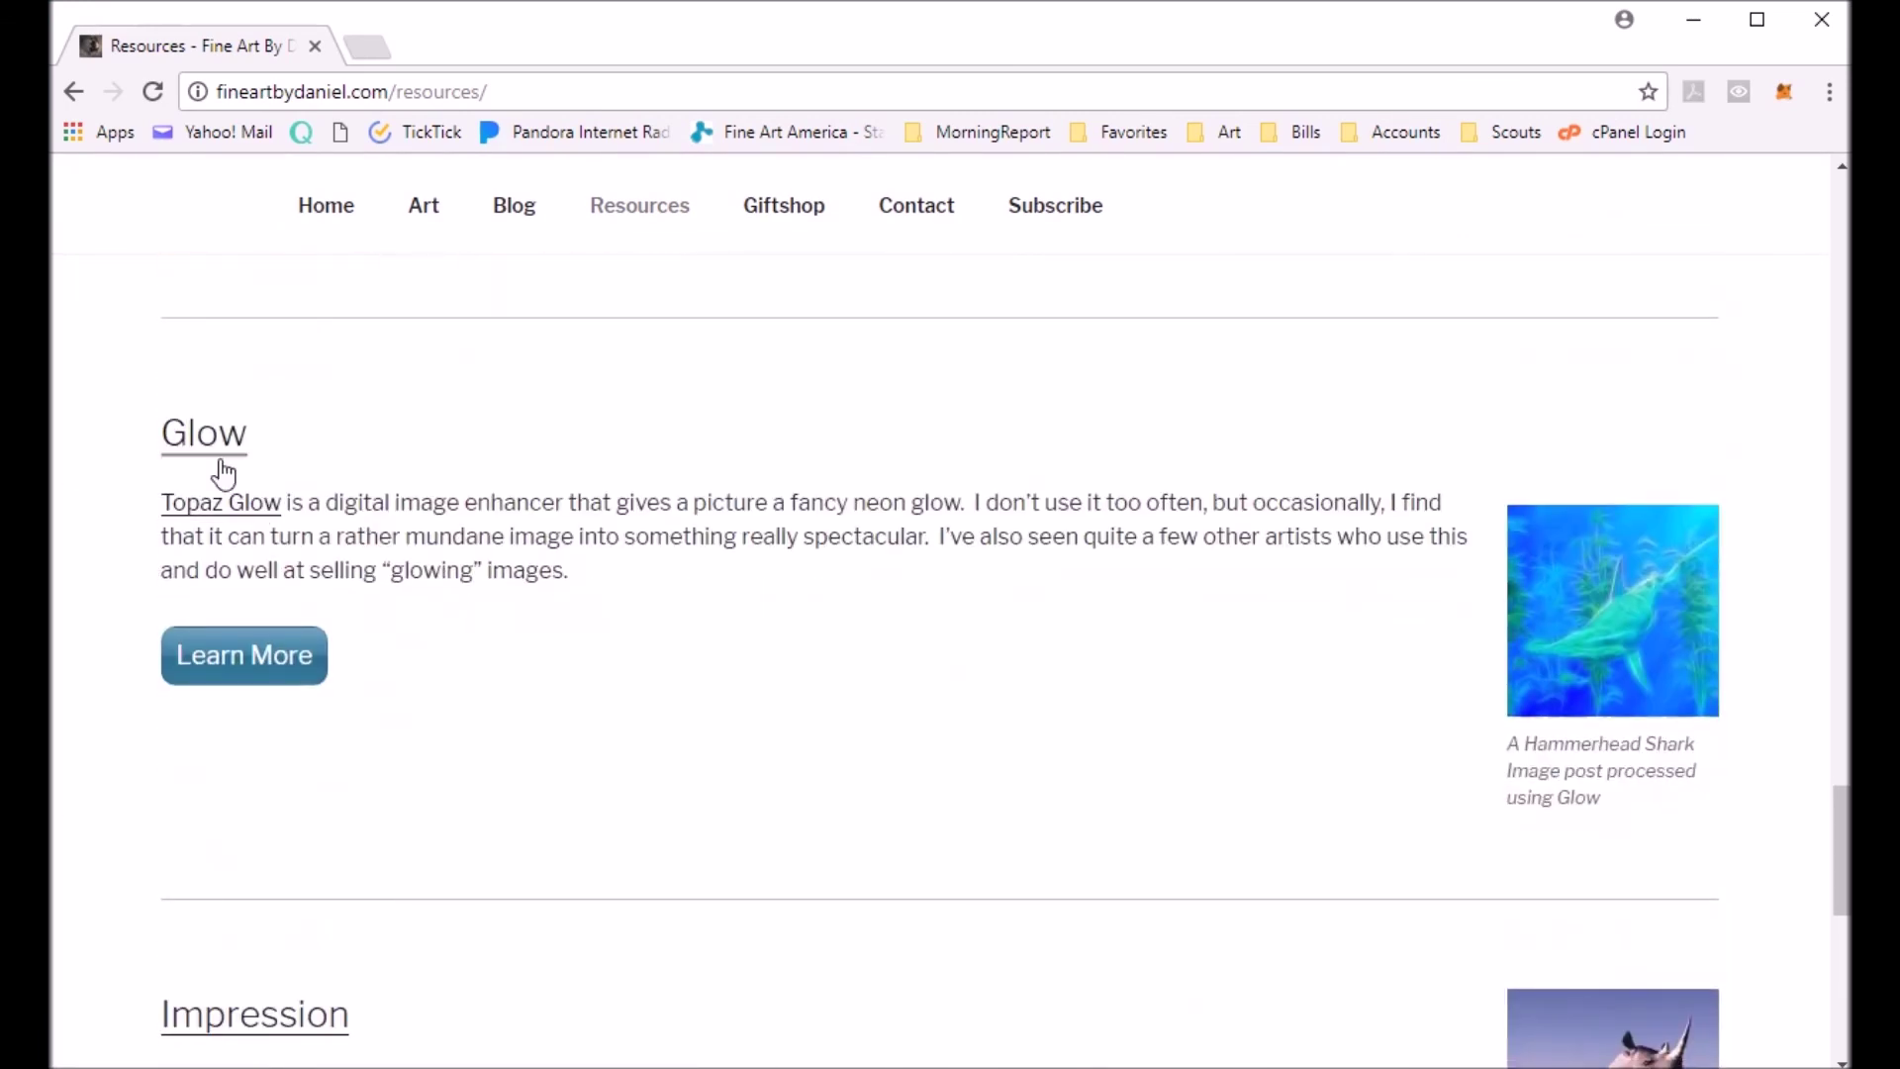
{"action": "scroll", "coordinate": [197, 634], "scroll_direction": "down", "scroll_amount": 4}
{"action": "scroll", "coordinate": [233, 628], "scroll_direction": "up", "scroll_amount": 5}
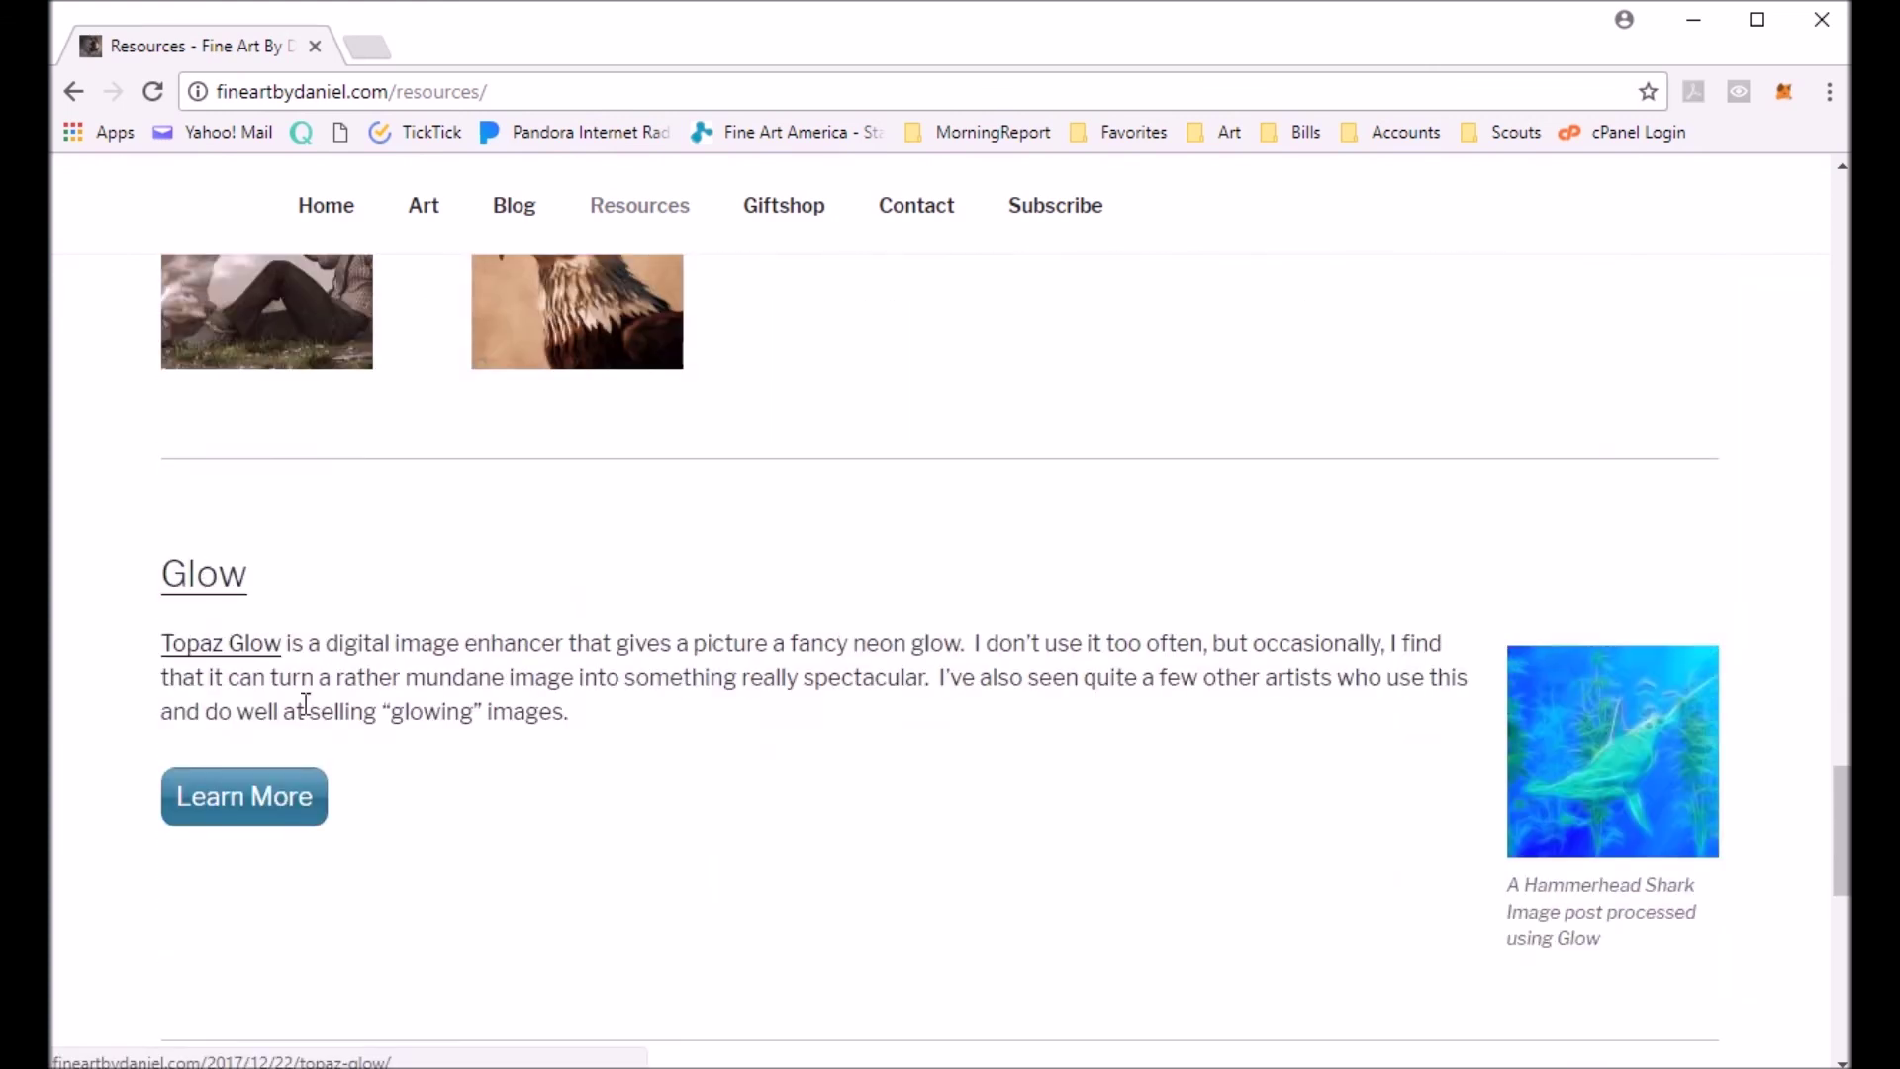
{"action": "scroll", "coordinate": [327, 722], "scroll_direction": "down", "scroll_amount": 4}
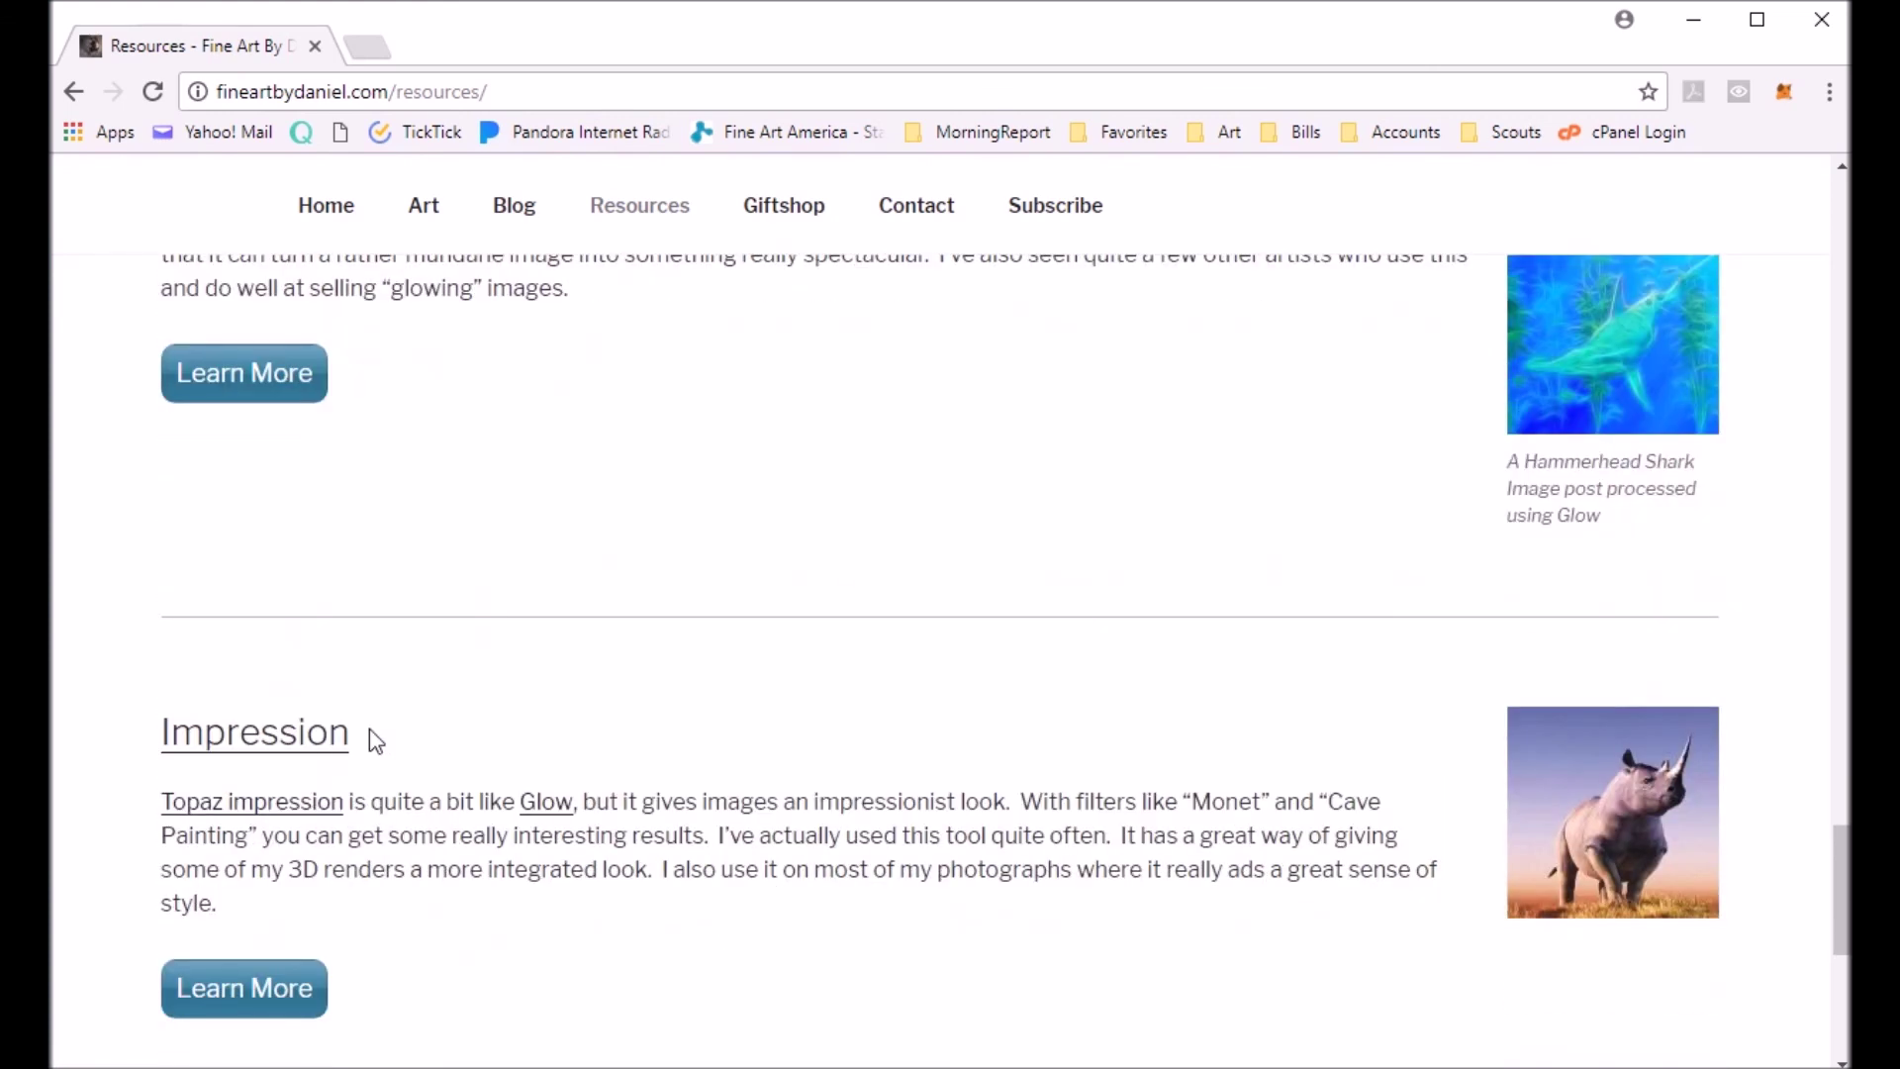